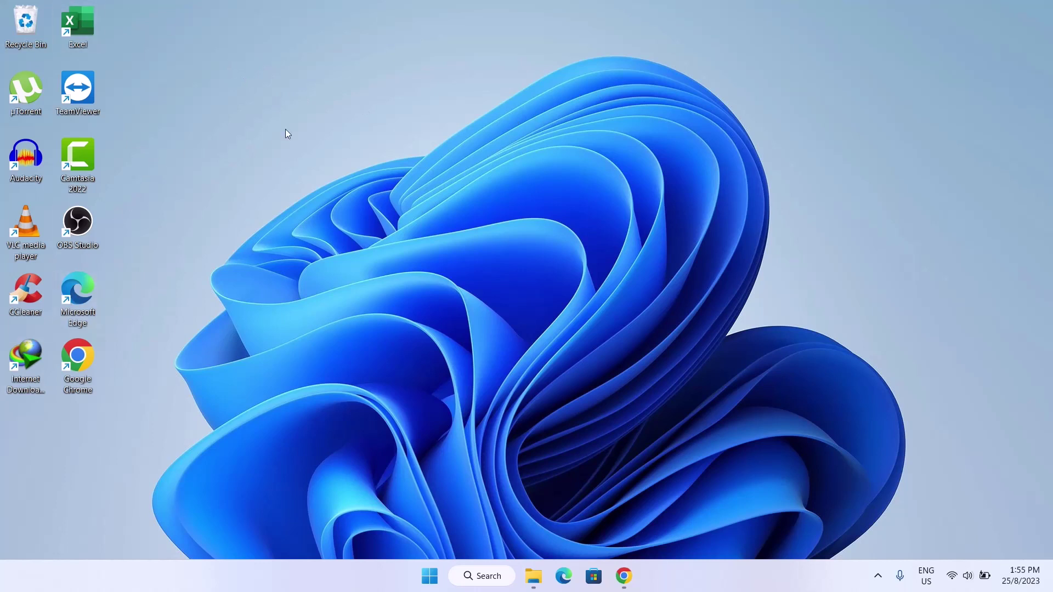
Hide all icons on the Windows desktop.
right_click(349, 86)
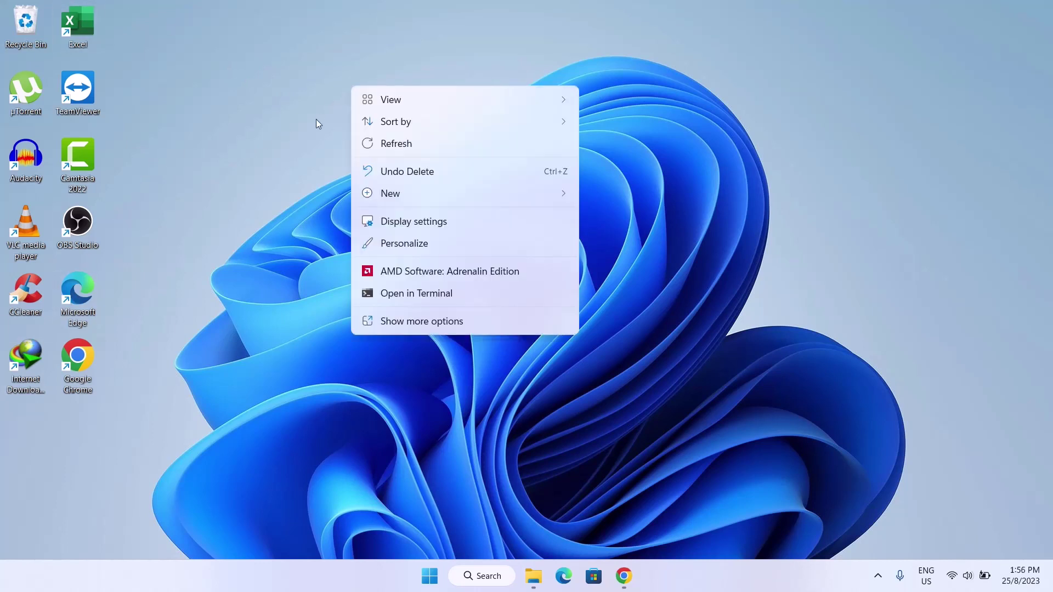
mouse_move(399, 101)
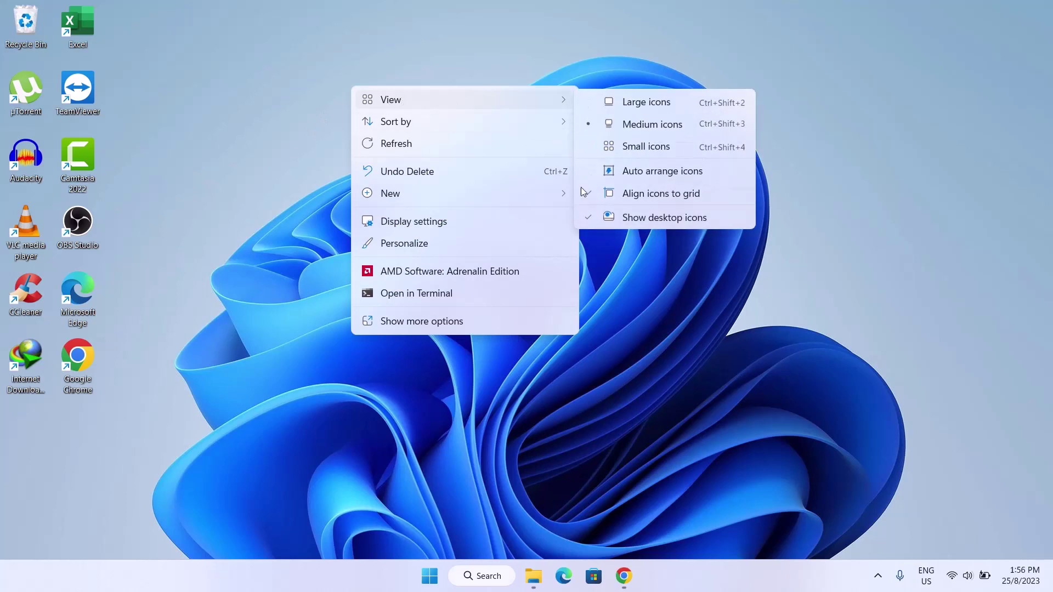
click(618, 219)
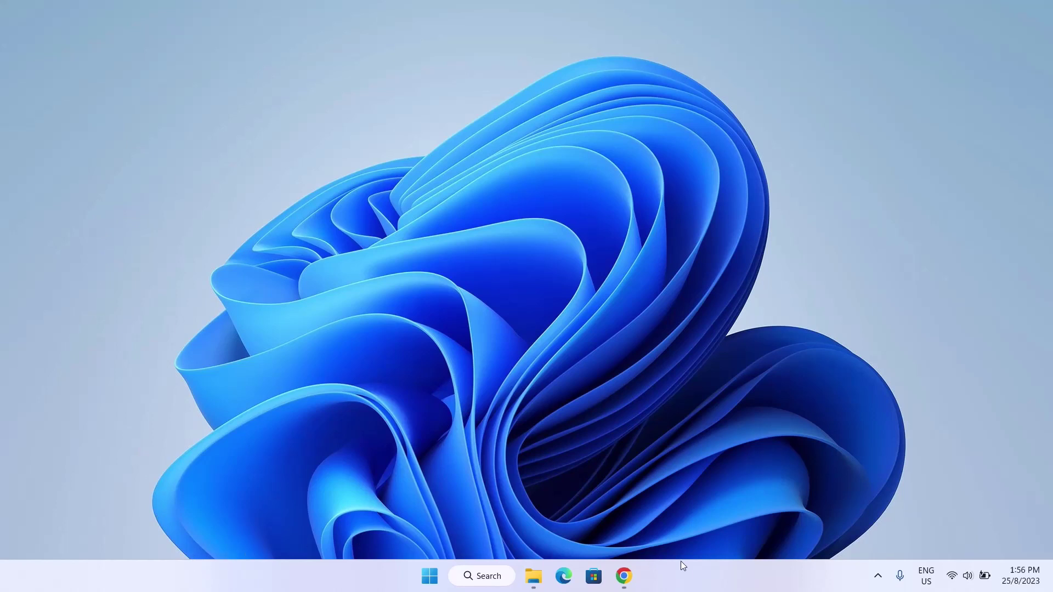
Find TranslucentTB in the Microsoft Store by searching for "translucent tb" and install it.
click(594, 575)
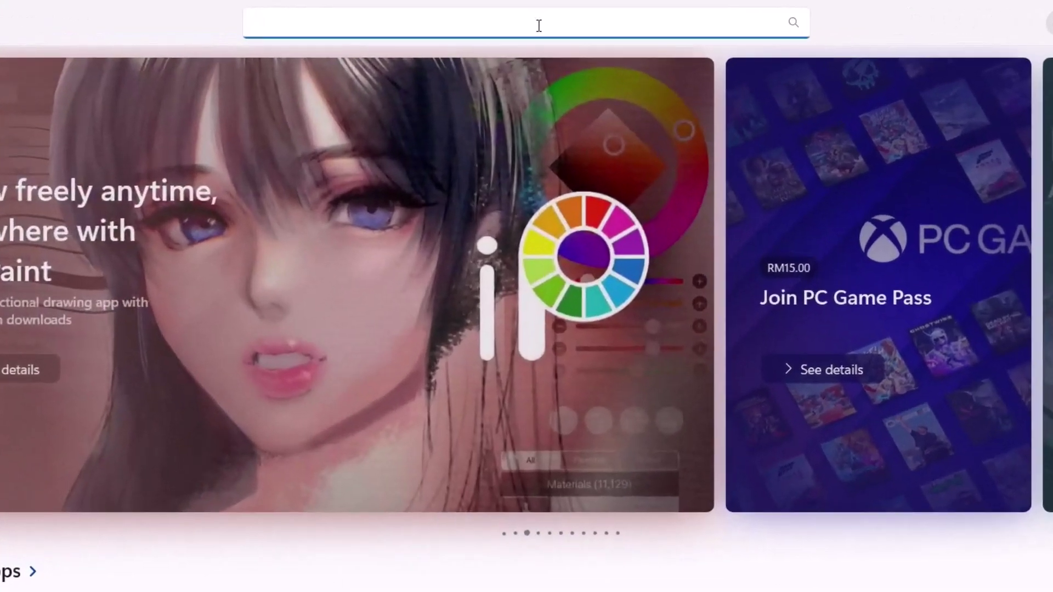
text(trans)
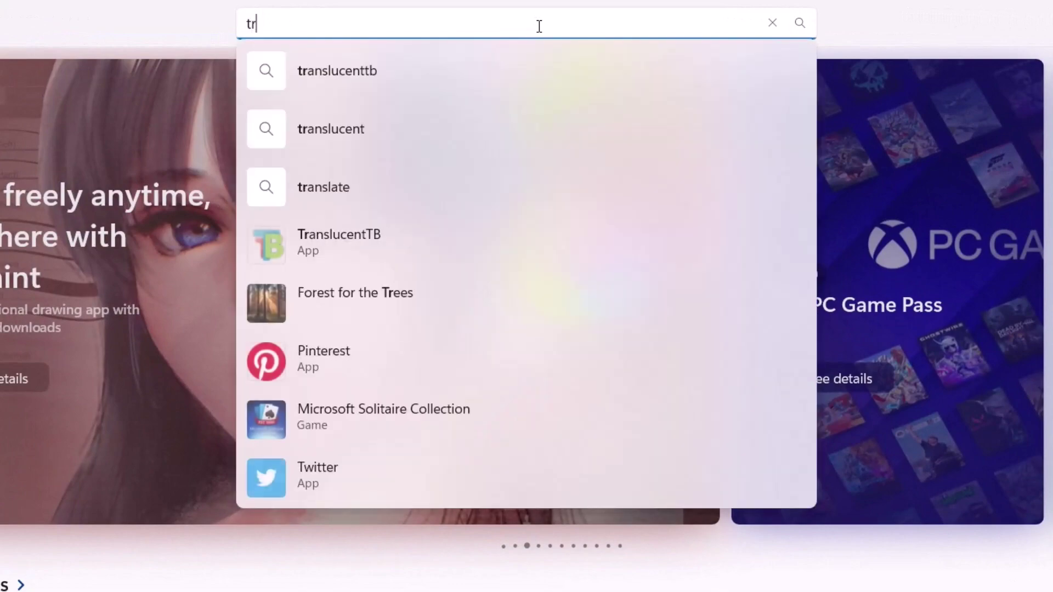
text(lucent tb)
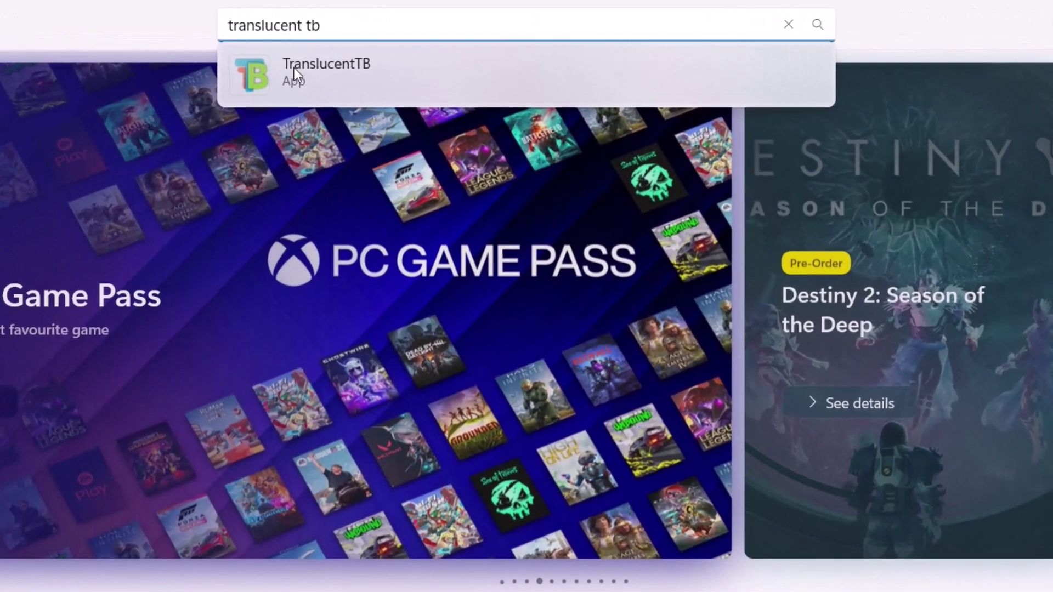
click(294, 67)
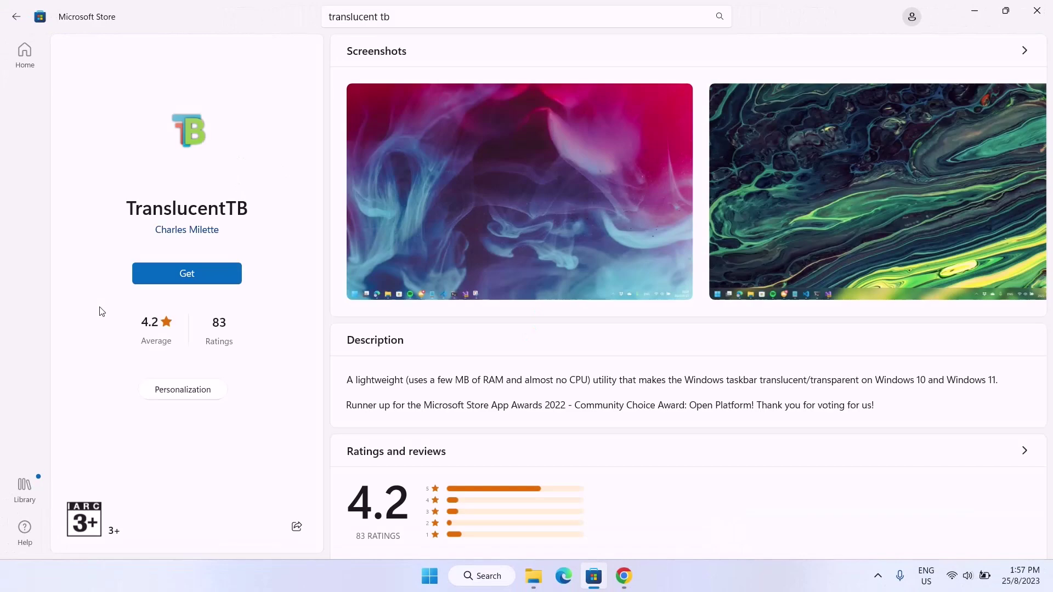
click(183, 279)
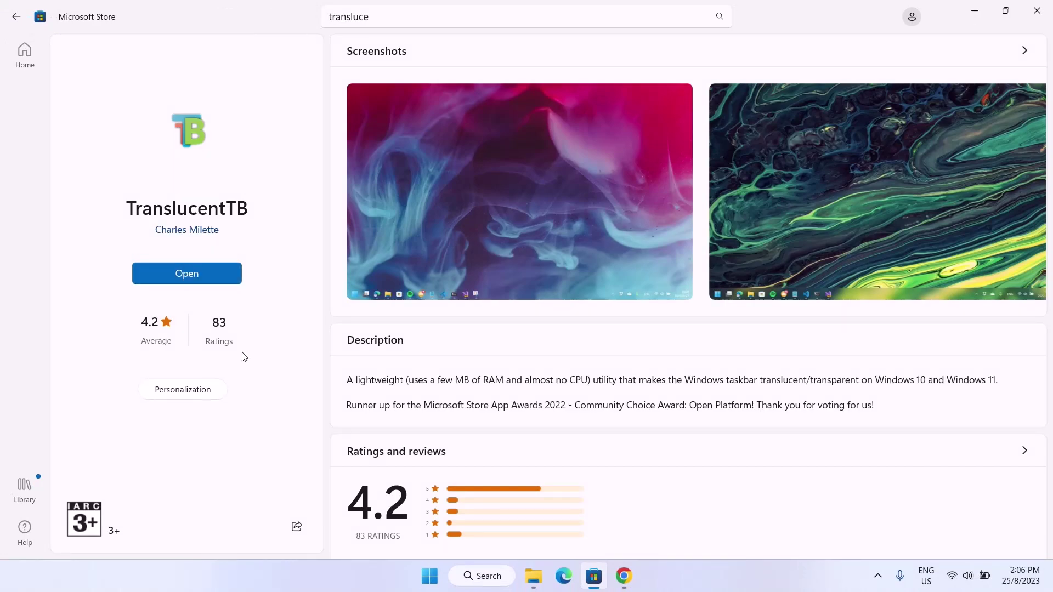
Launch TranslucentTB, minimize the Microsoft Store window and continue past the welcome dialog.
click(179, 274)
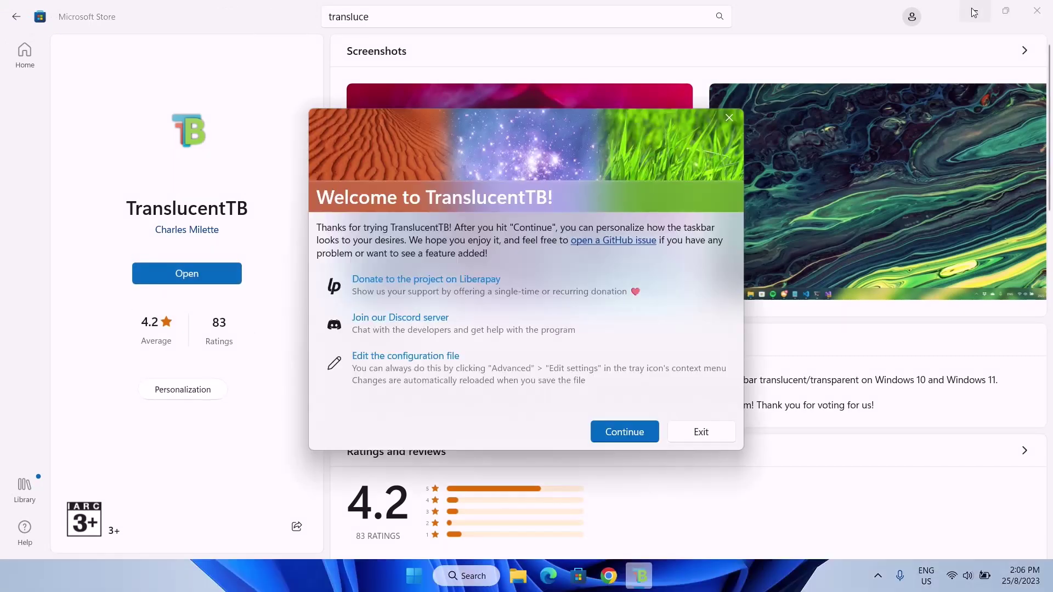
click(974, 12)
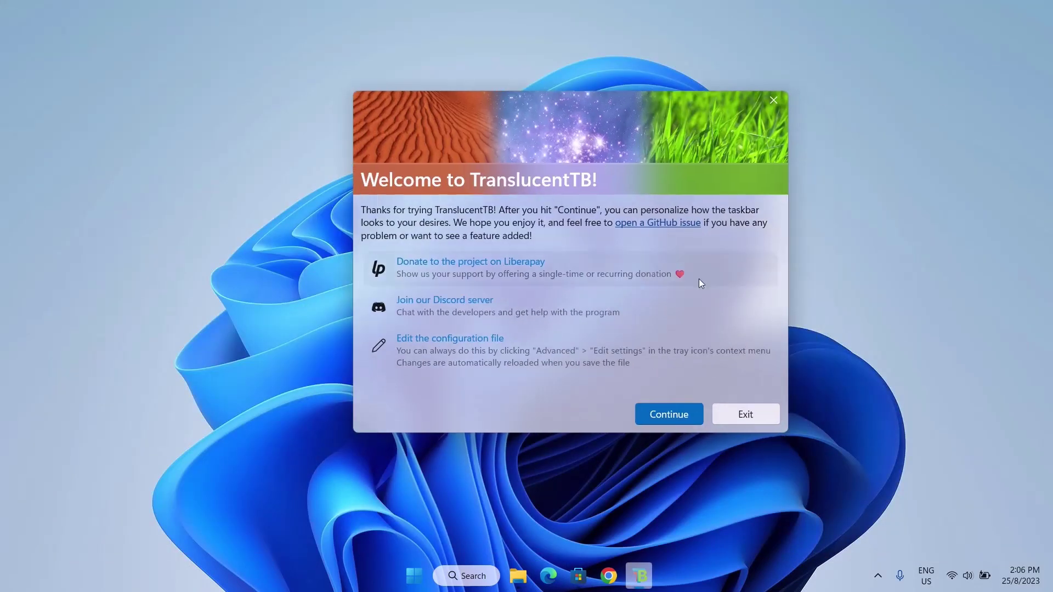
click(656, 417)
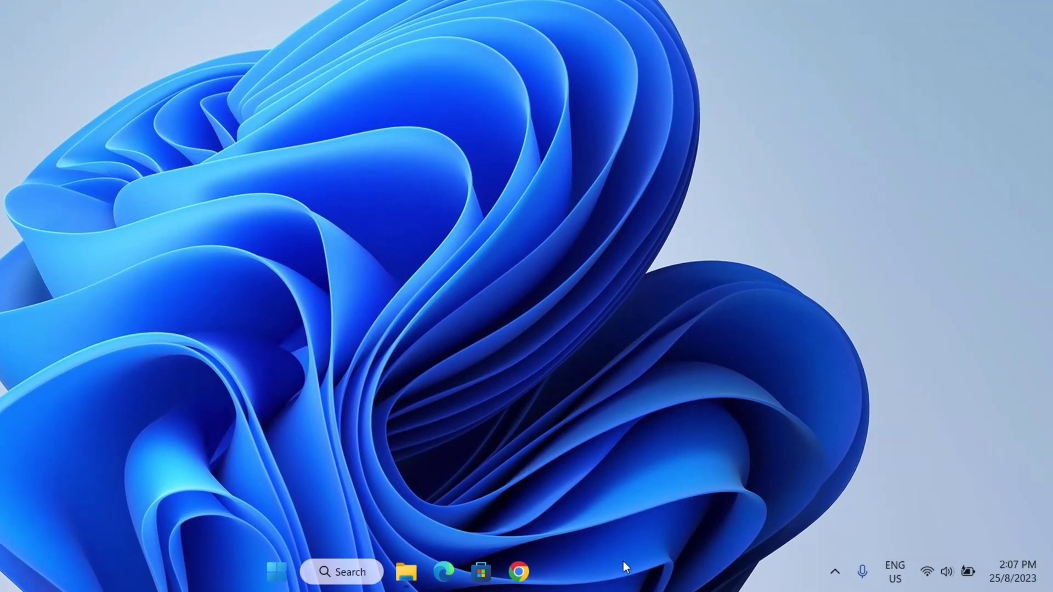
Set TranslucentTB's taskbar style for the Desktop state to Acrylic.
click(834, 573)
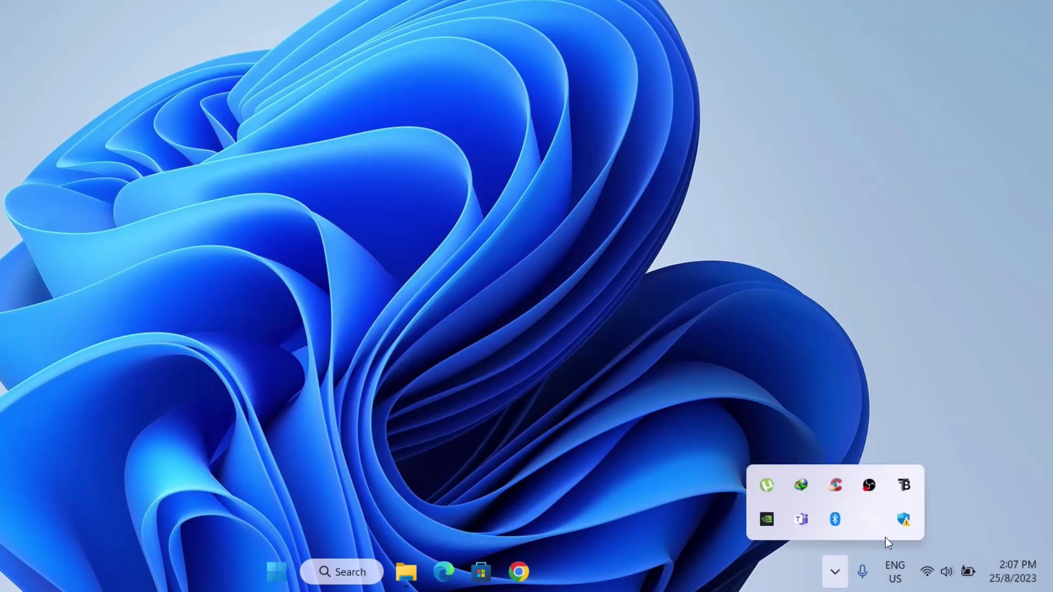
right_click(903, 489)
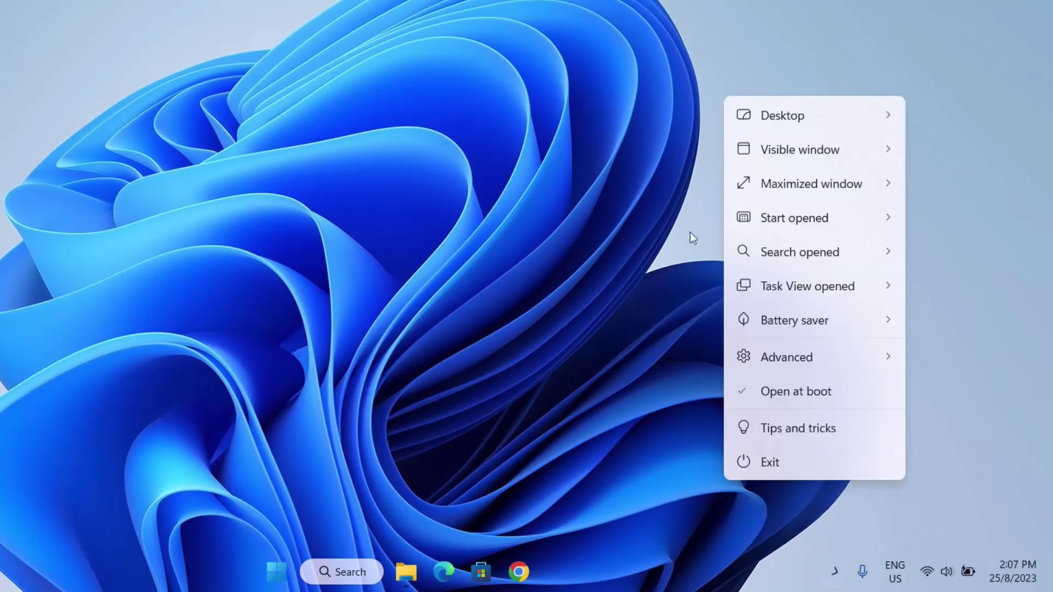
mouse_move(773, 116)
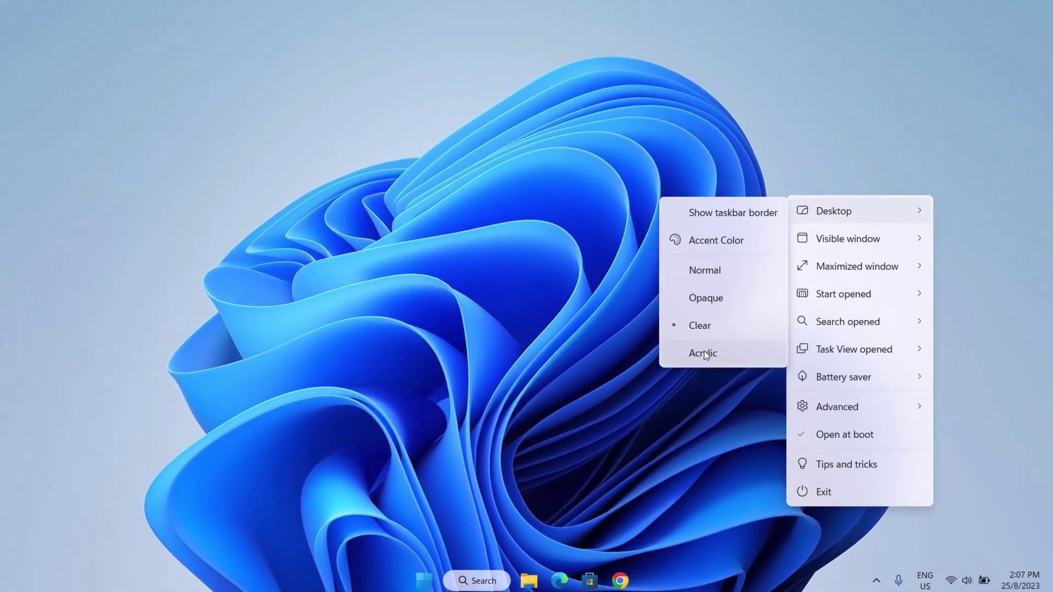
click(708, 355)
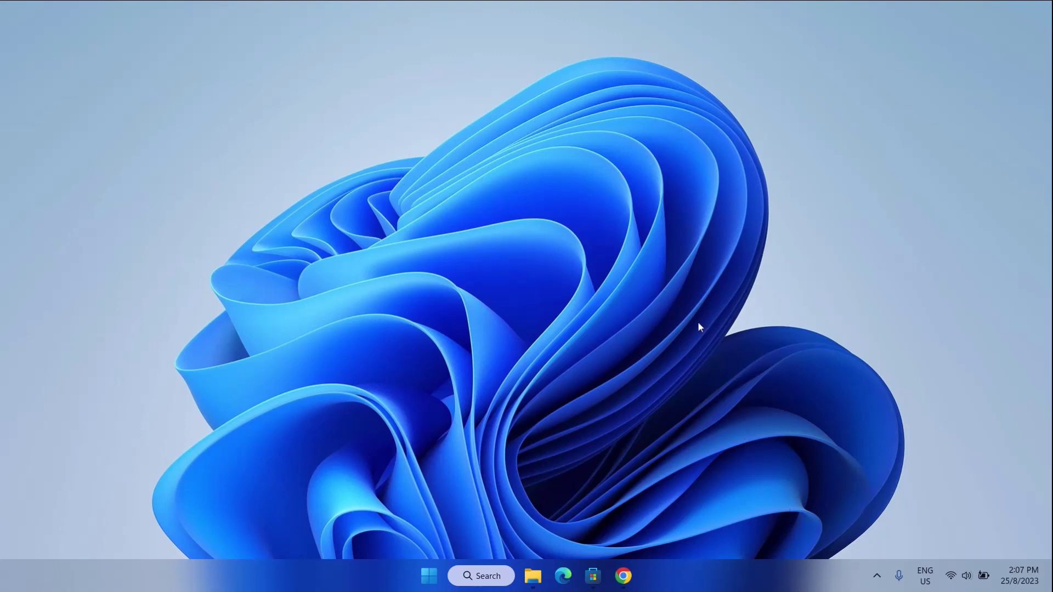
Switch to Chrome, download the wallpaper Sunset R Purple.jpg from the MEGA page and show it in its folder.
click(623, 576)
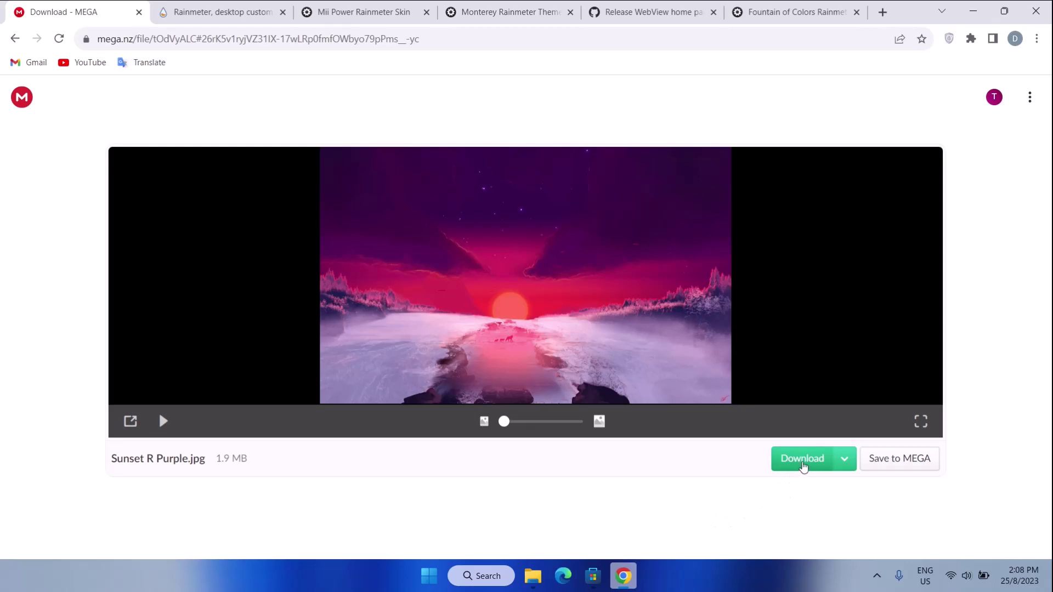
click(803, 466)
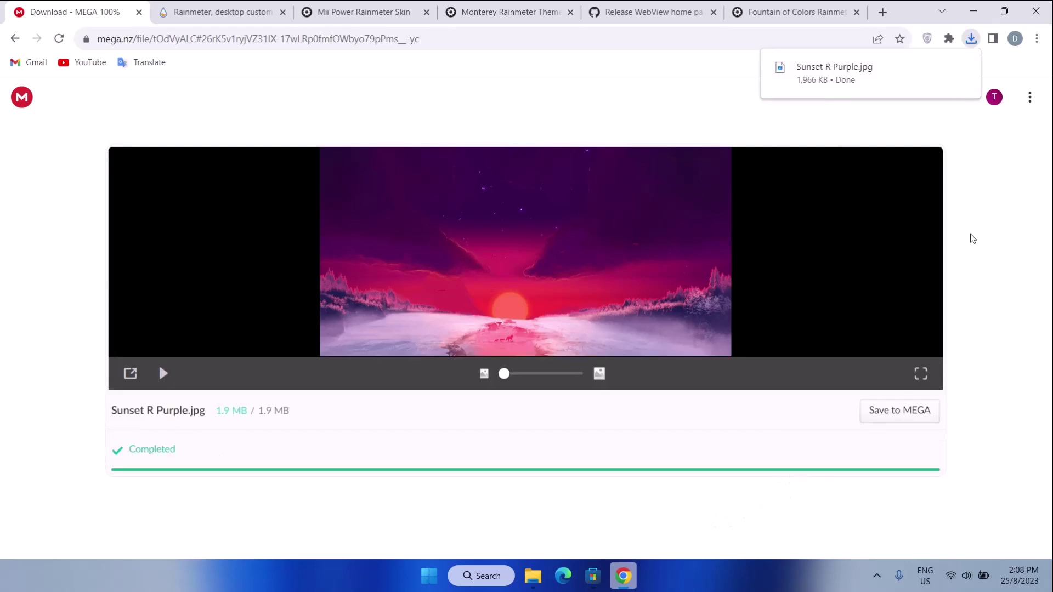
click(940, 67)
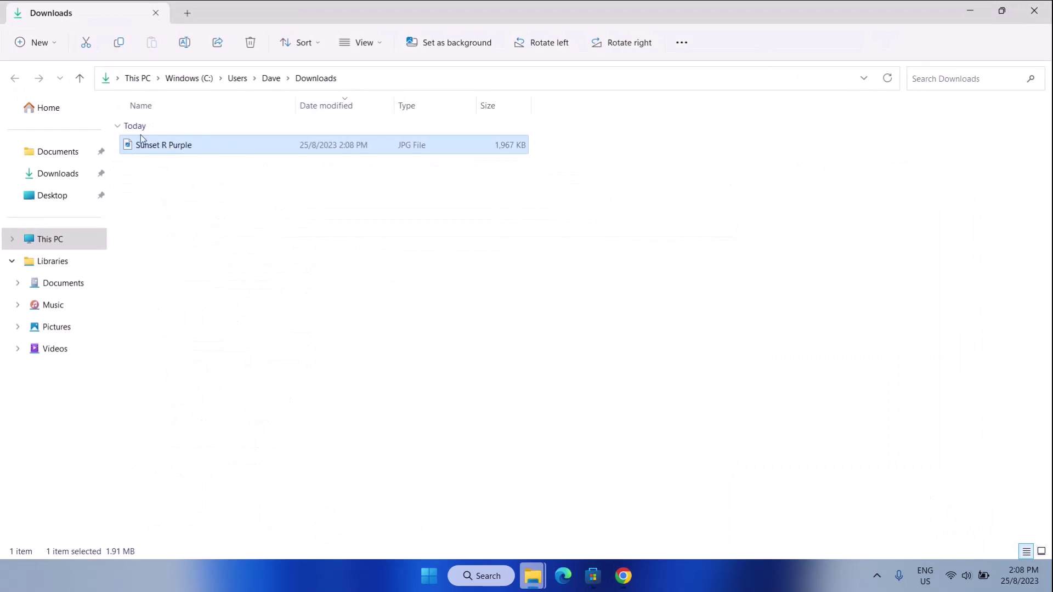
Set the downloaded Sunset R Purple image as the desktop background and show the desktop.
mouse_move(231, 143)
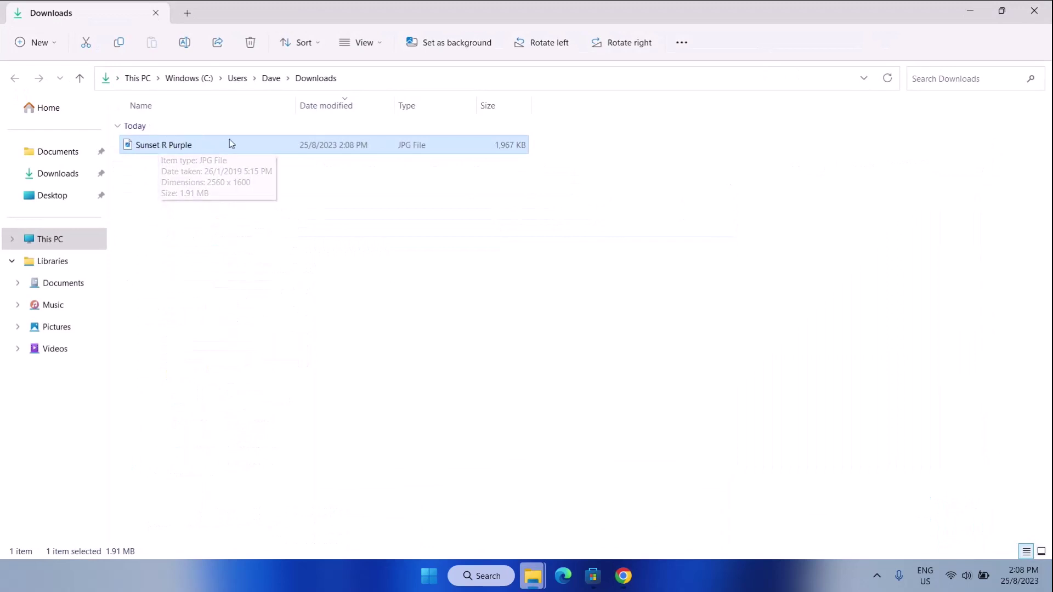
right_click(192, 148)
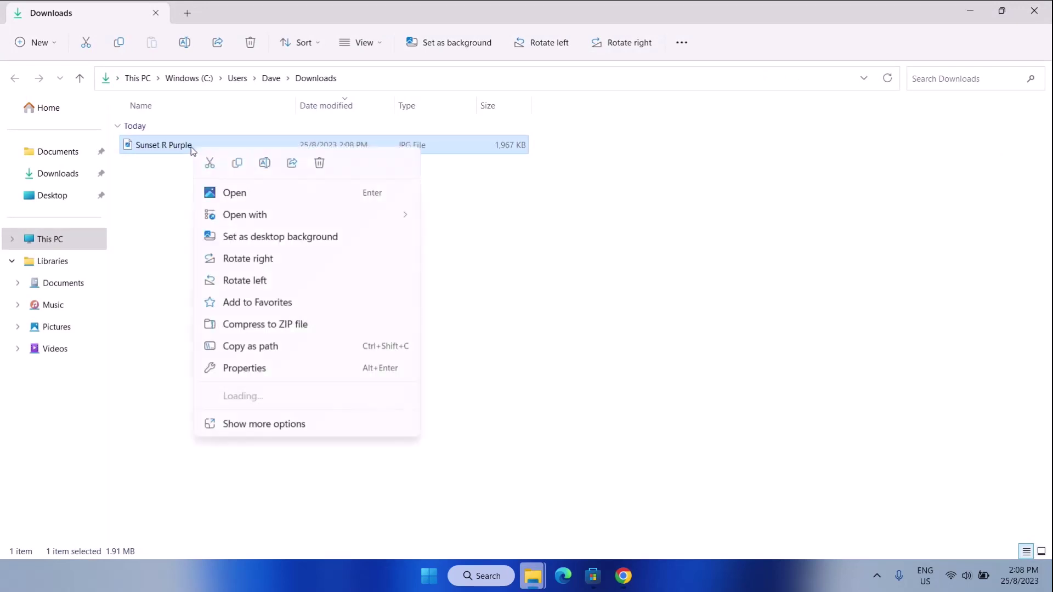
click(239, 238)
key(super+d)
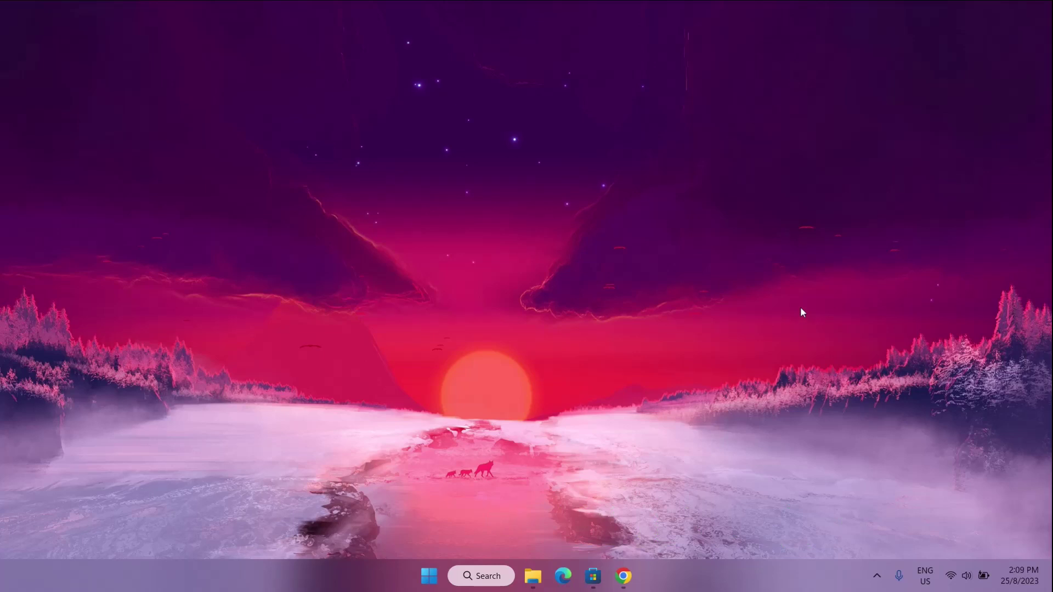
Download Rainmeter 4.5.18 from rainmeter.net in Chrome, keep the blocked installer file and show it in its folder.
click(619, 574)
click(196, 17)
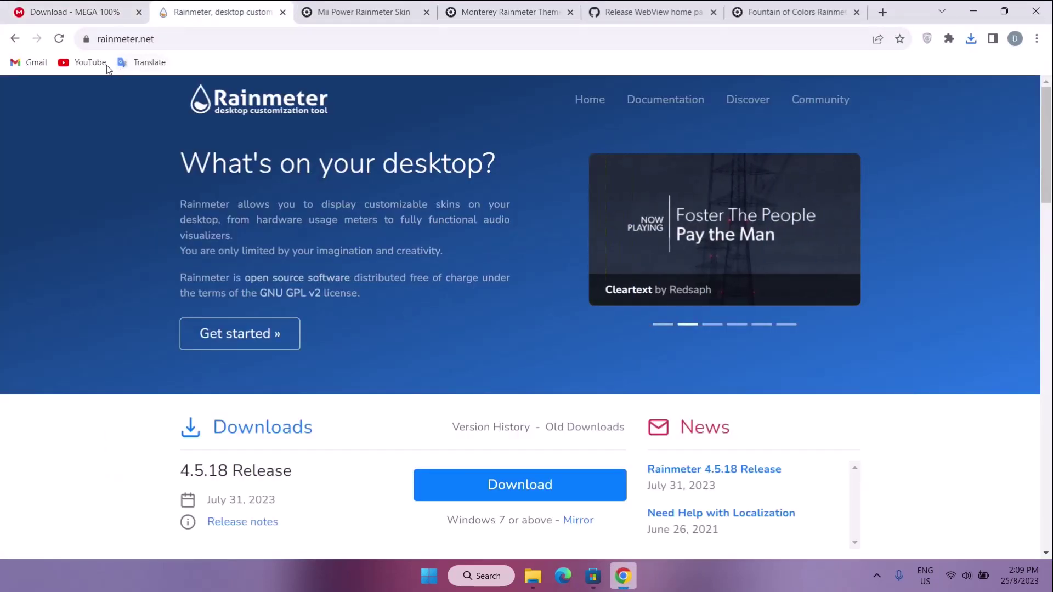
scroll(434, 329, down, 1)
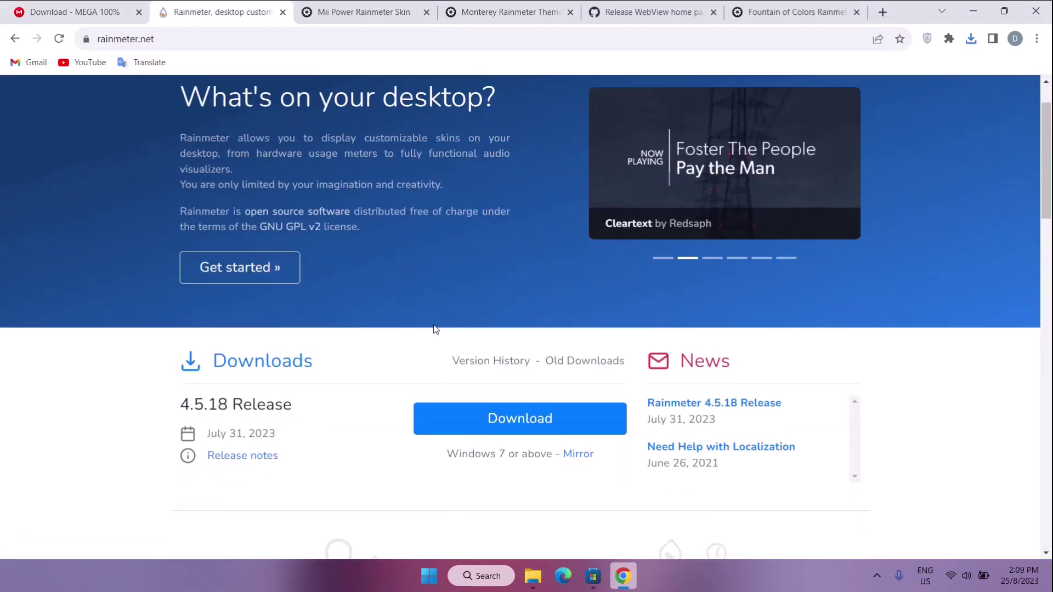
click(488, 419)
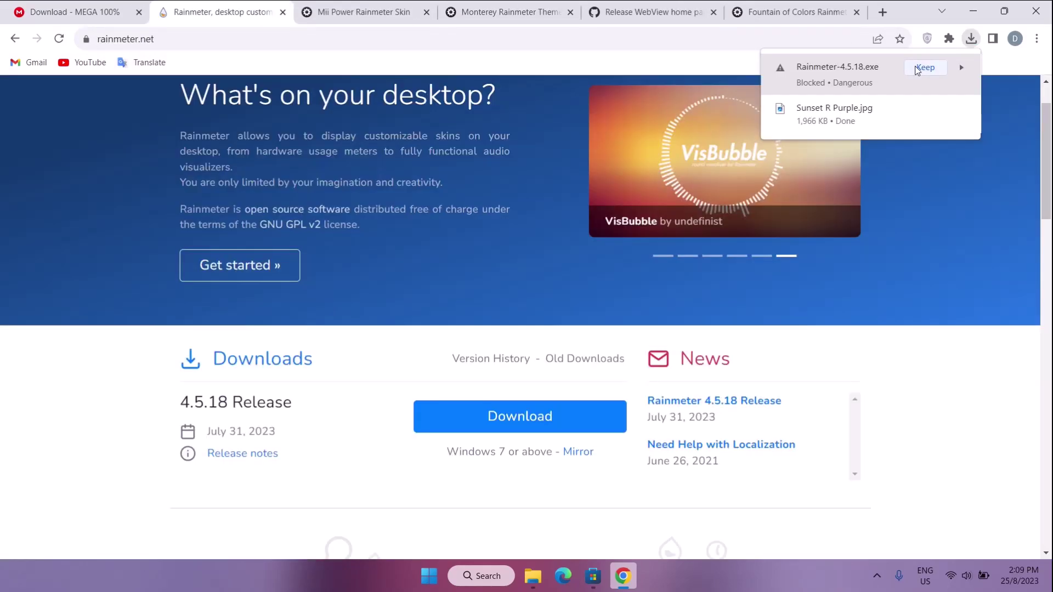
click(917, 69)
click(940, 70)
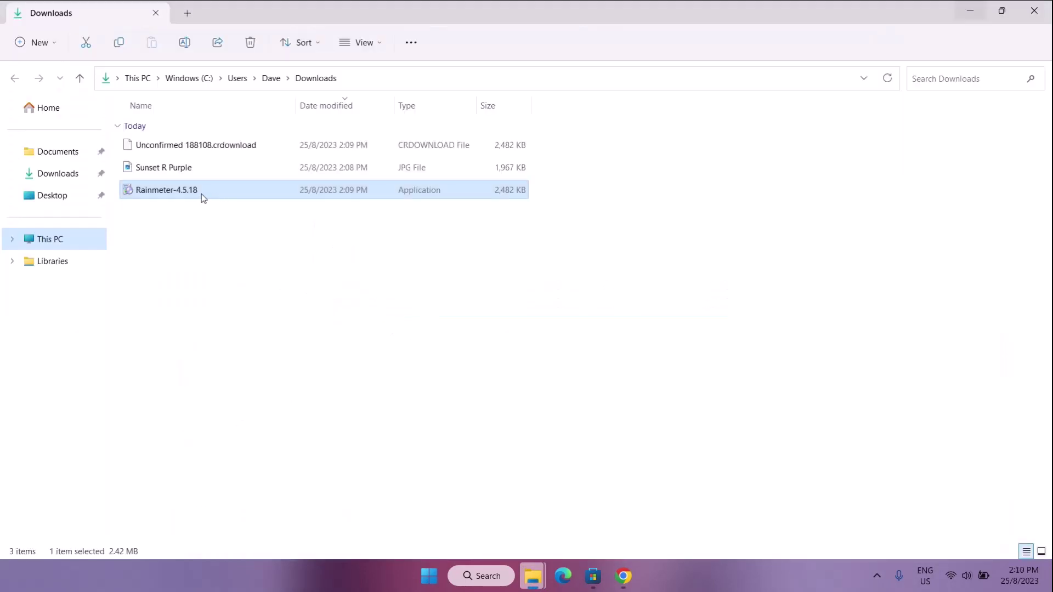
Run the Rainmeter-4.5.18 installer as administrator, complete the standard installation and finish with Run Rainmeter enabled.
right_click(185, 188)
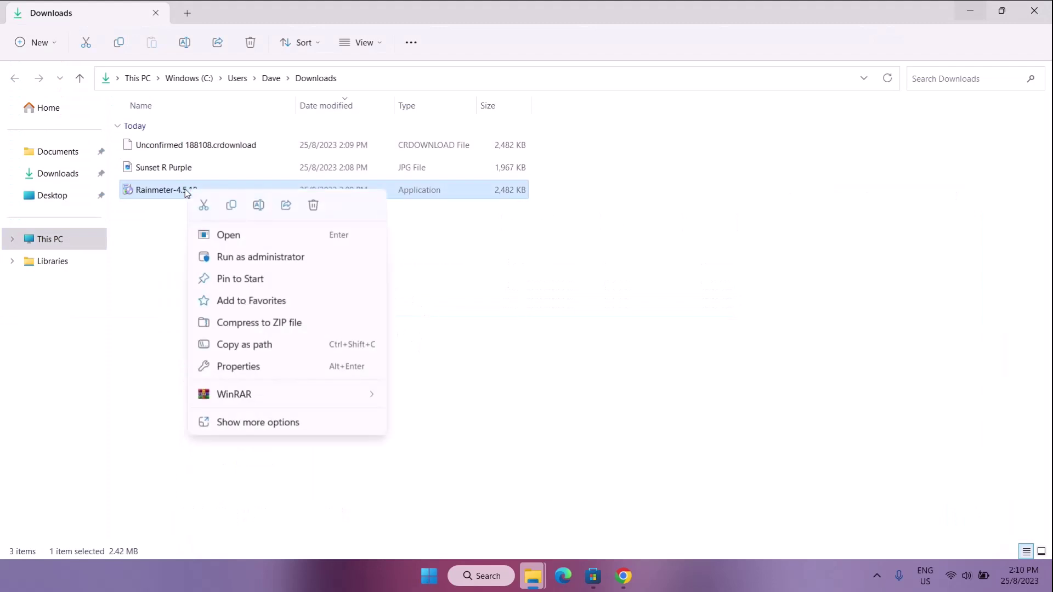
click(240, 257)
click(532, 319)
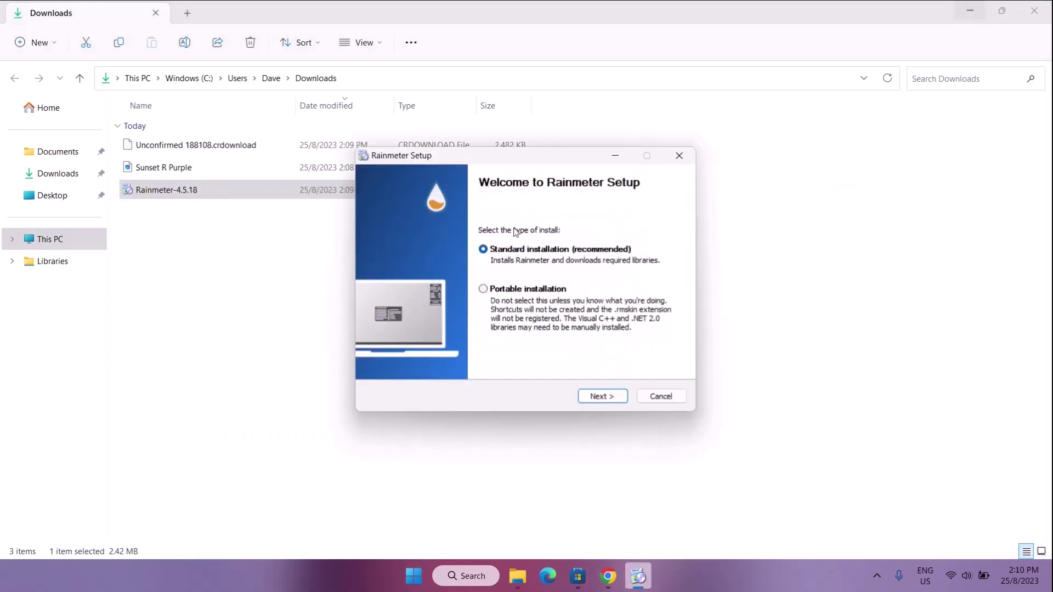
click(600, 398)
click(603, 394)
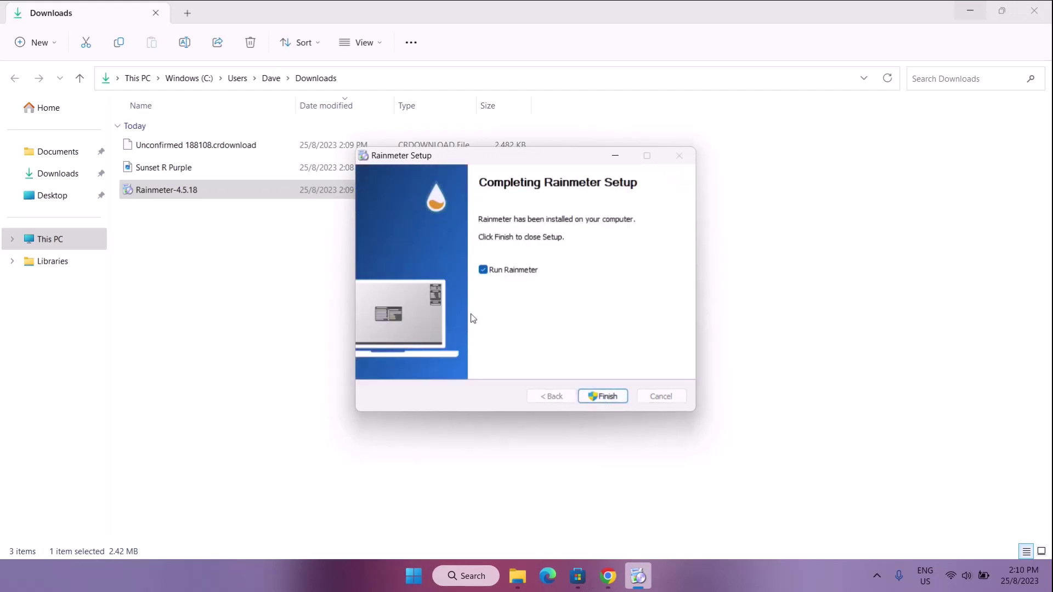
click(610, 397)
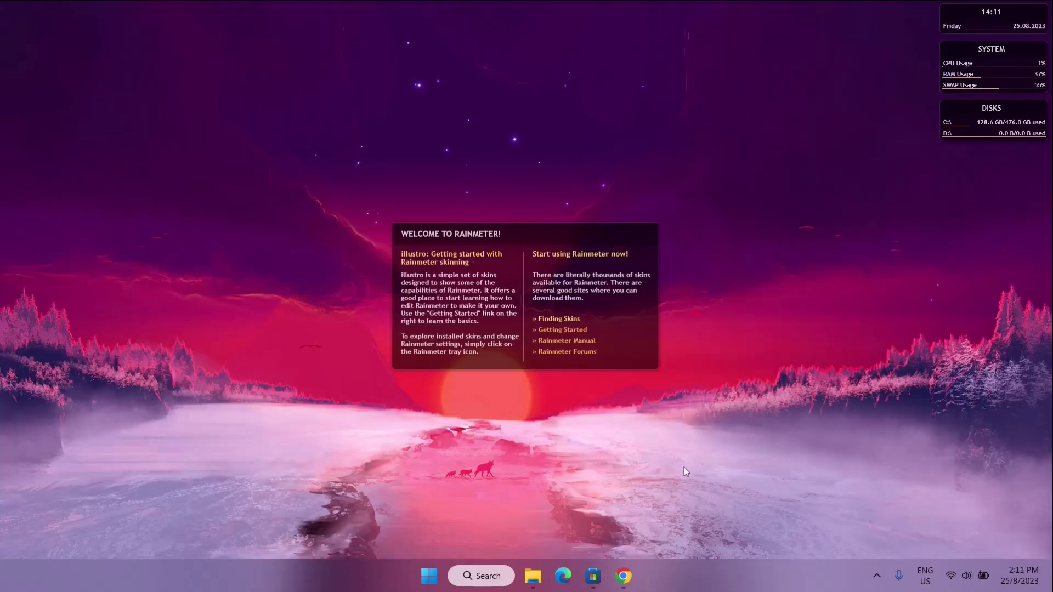
Unload Rainmeter's default Welcome, Disks, System and clock skins from the desktop.
right_click(637, 313)
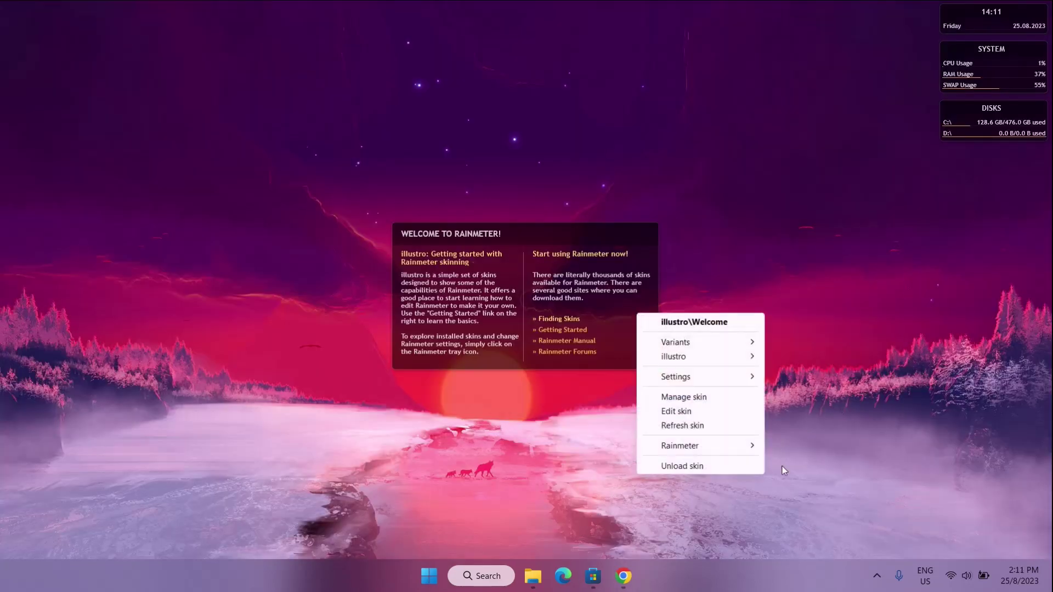
click(687, 466)
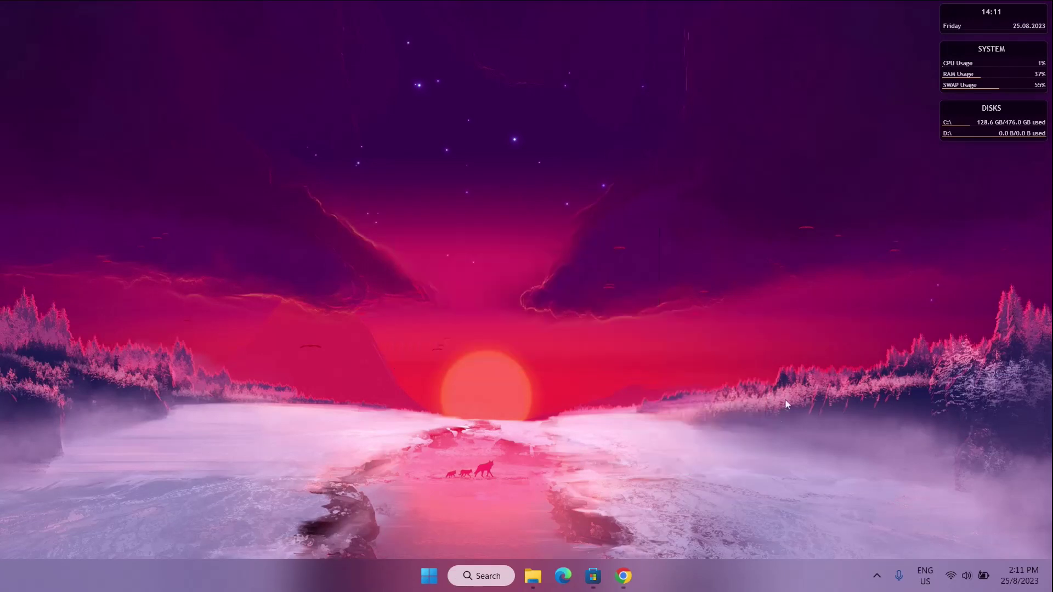
right_click(966, 117)
click(976, 269)
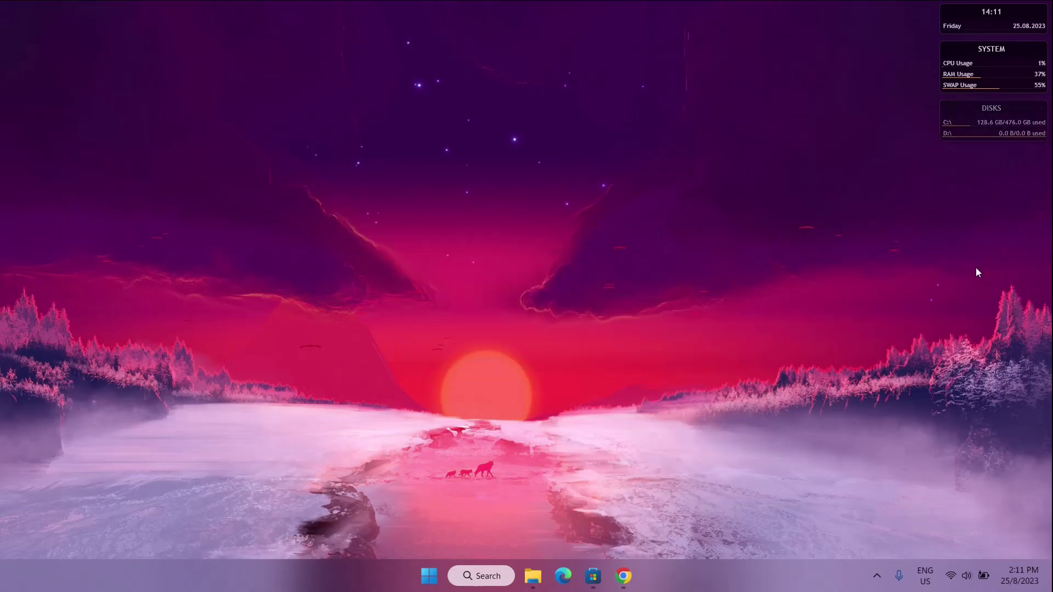
right_click(957, 74)
click(951, 228)
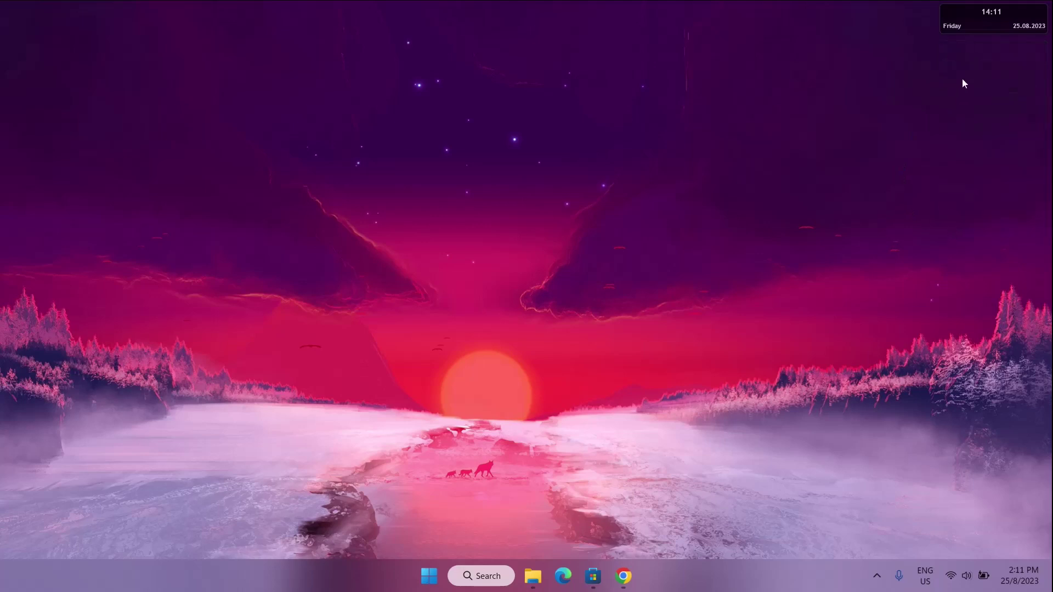
right_click(959, 16)
click(964, 173)
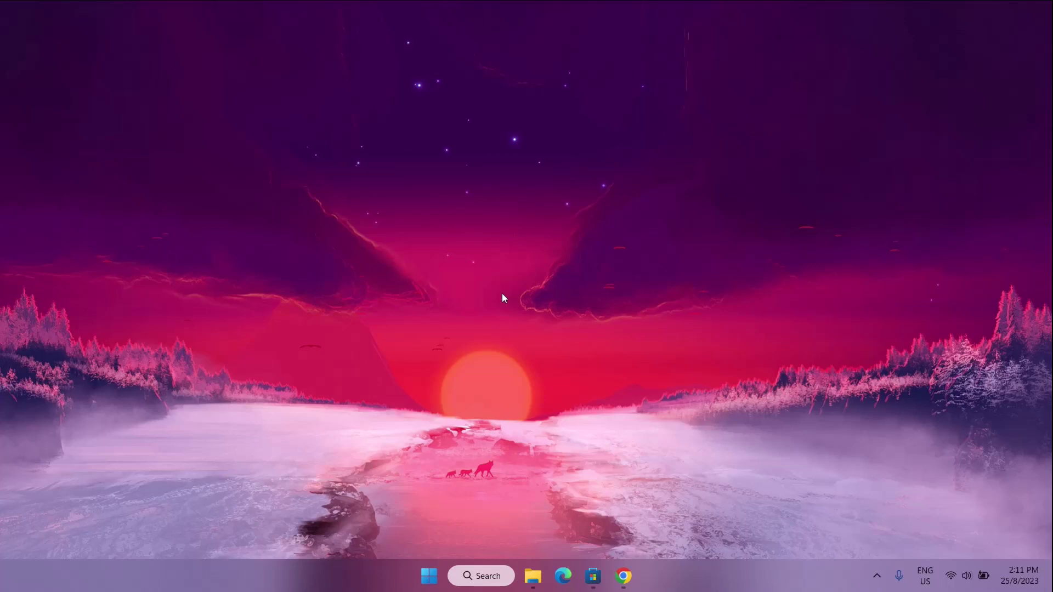
Download the Mii Power skin mii-power.rmskin from VisualSkins in Chrome and show the file in its folder.
click(621, 574)
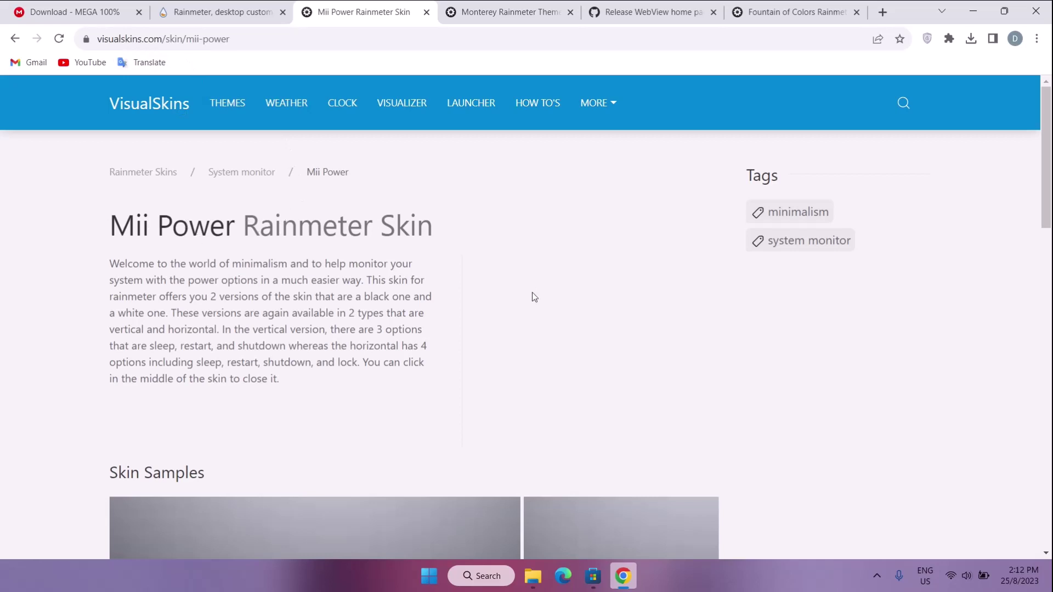
scroll(531, 288, down, 12)
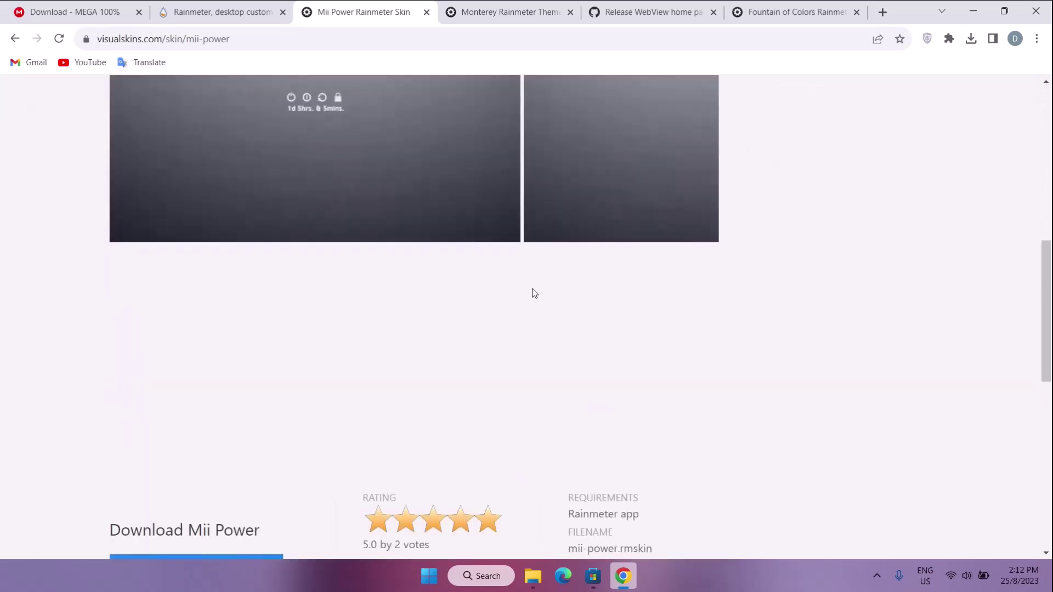
scroll(532, 288, down, 3)
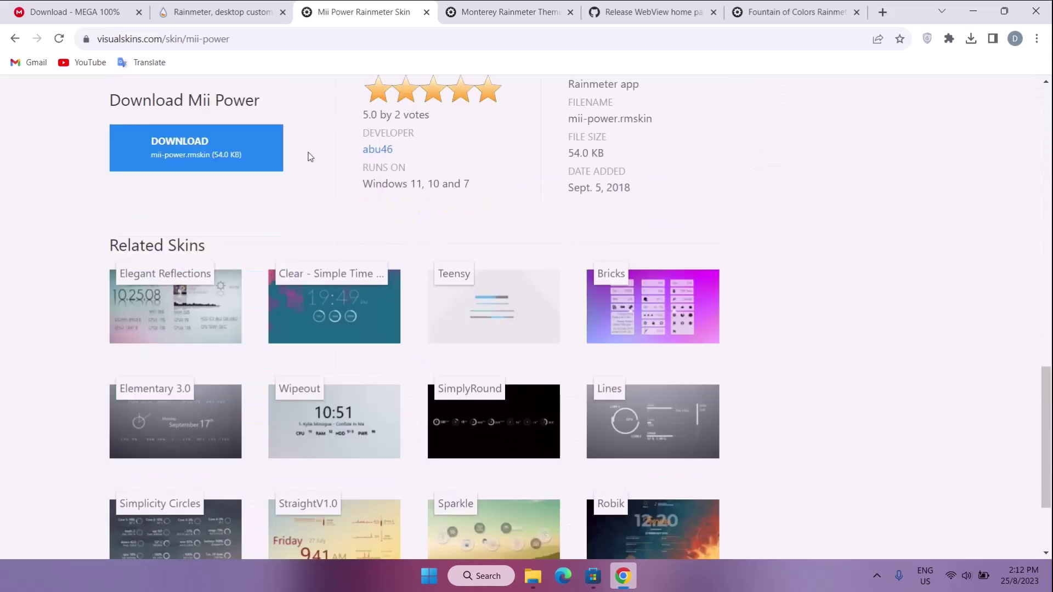
click(157, 144)
click(935, 70)
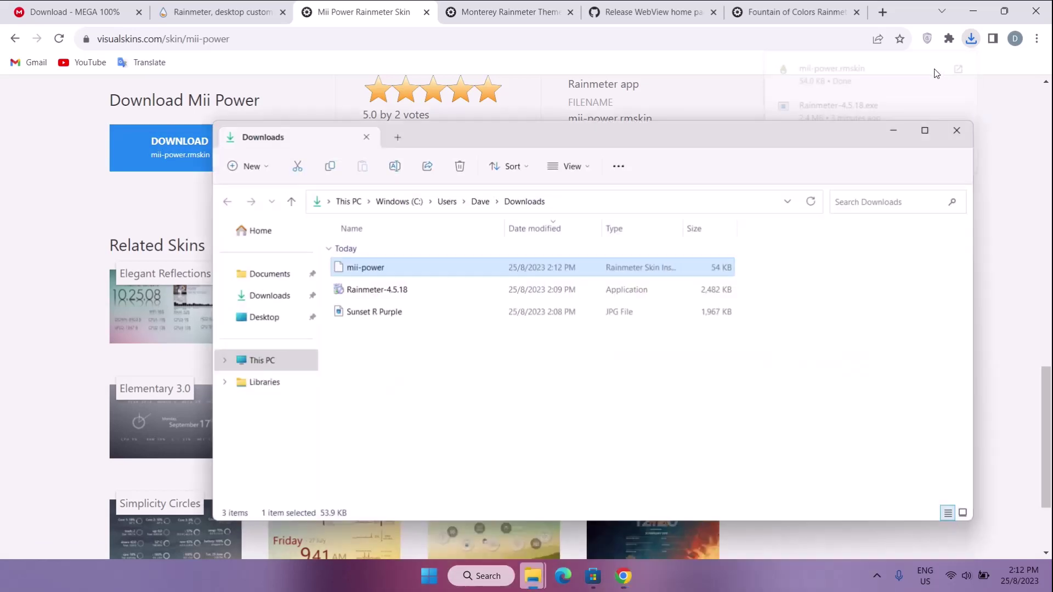
Install the downloaded mii-power skin package and return to the desktop.
click(926, 124)
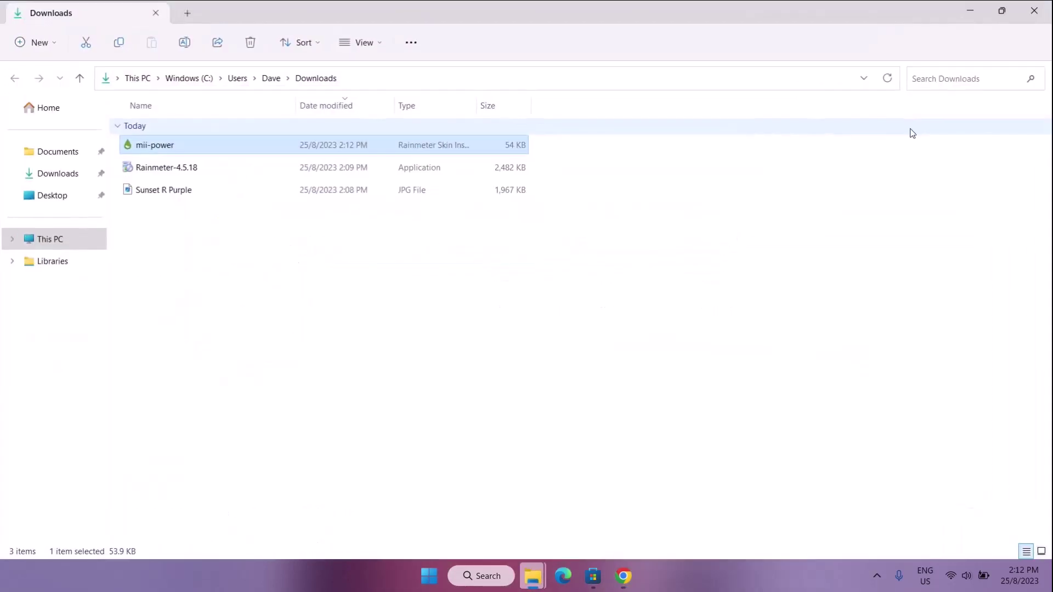
double_click(184, 144)
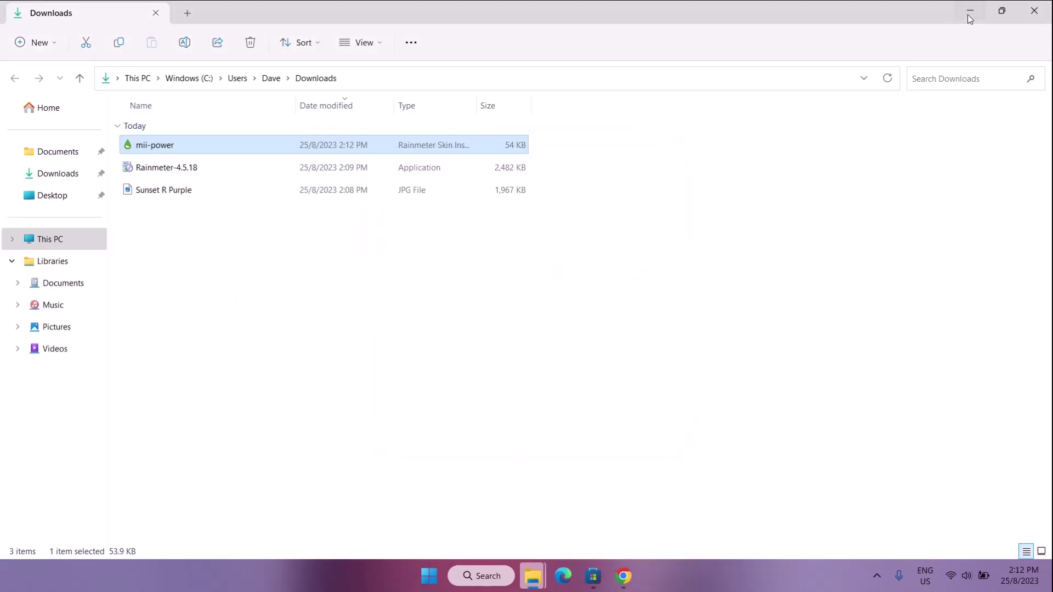
click(969, 11)
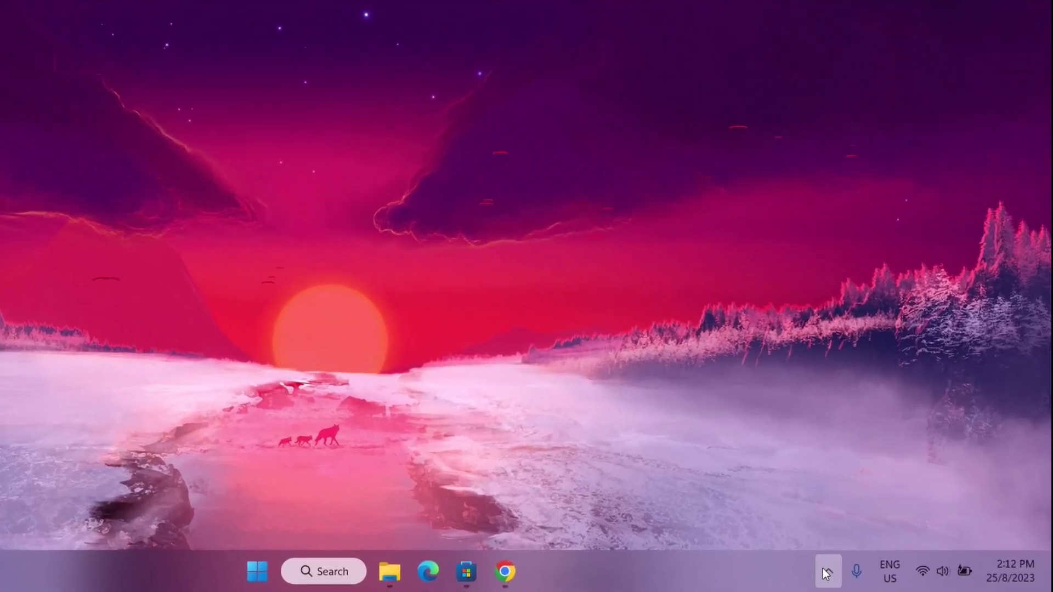
Refresh all skins in Rainmeter's manager and load the B.ini variant from mii power\power.
click(876, 575)
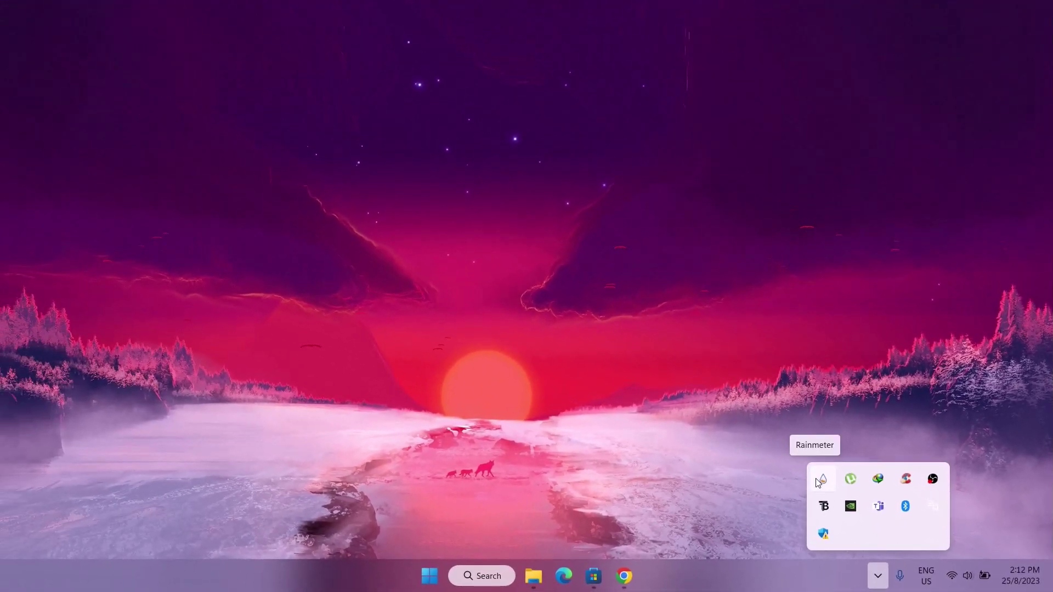
click(753, 445)
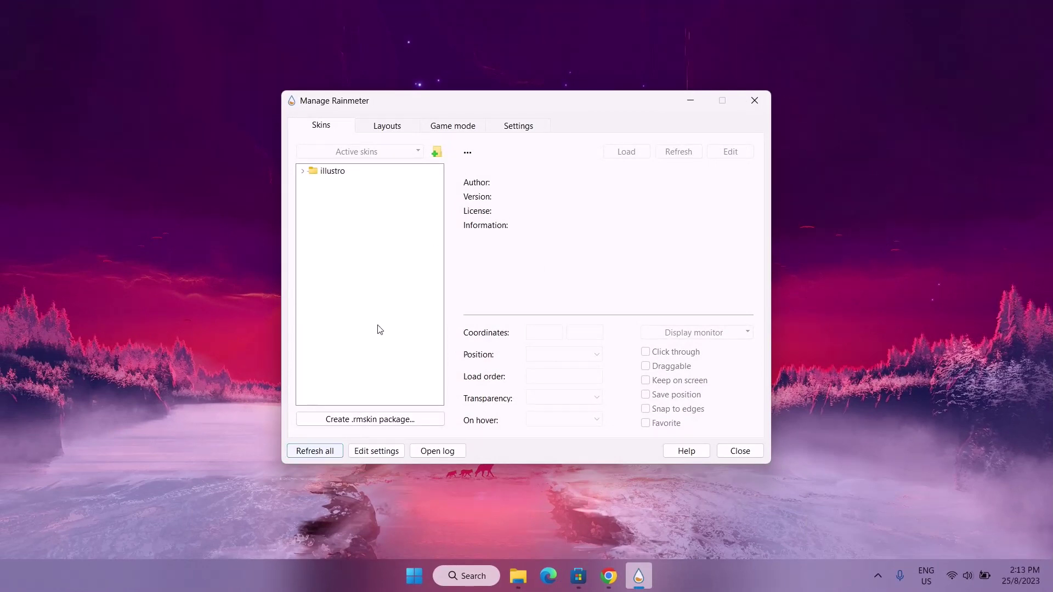
click(316, 454)
click(304, 186)
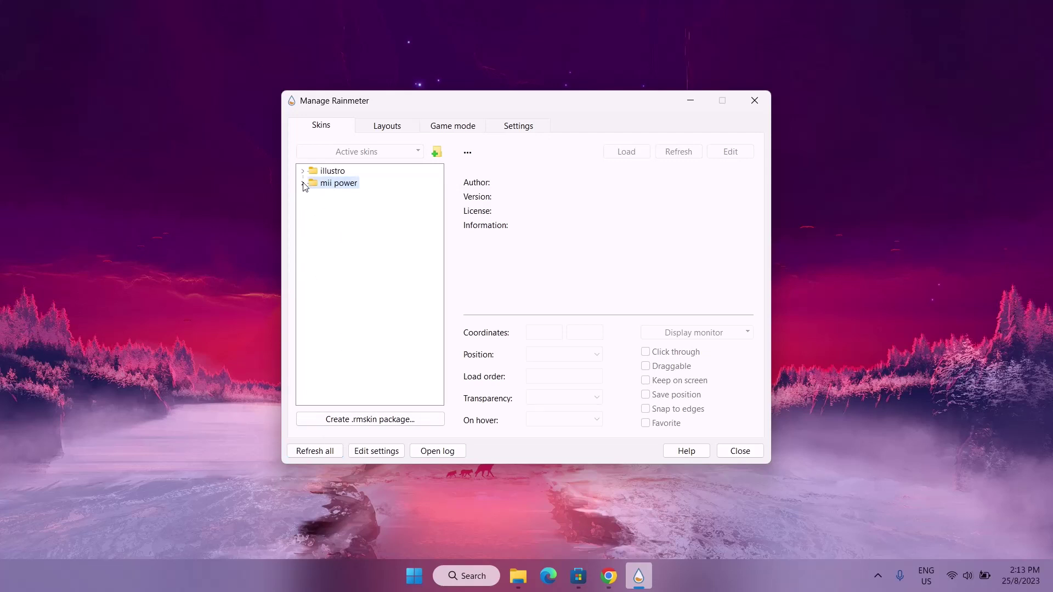
click(303, 184)
click(315, 198)
click(314, 196)
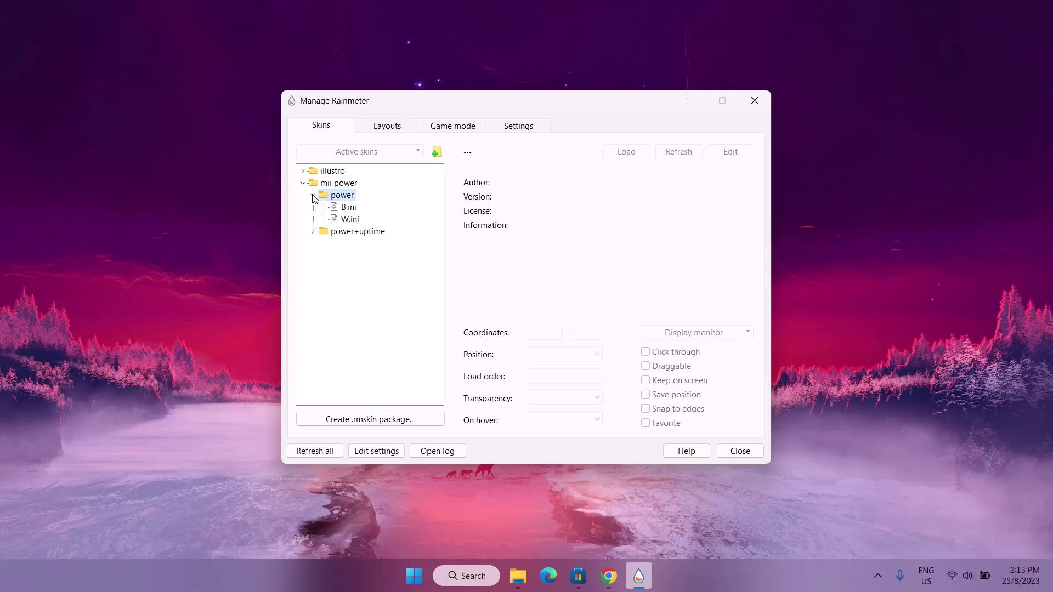
click(347, 209)
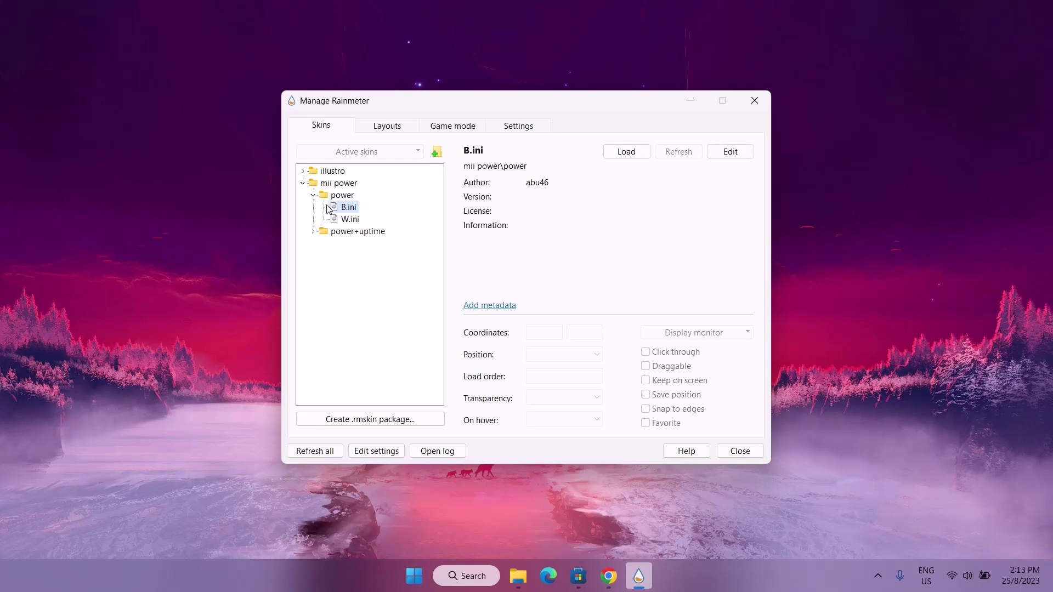
click(619, 158)
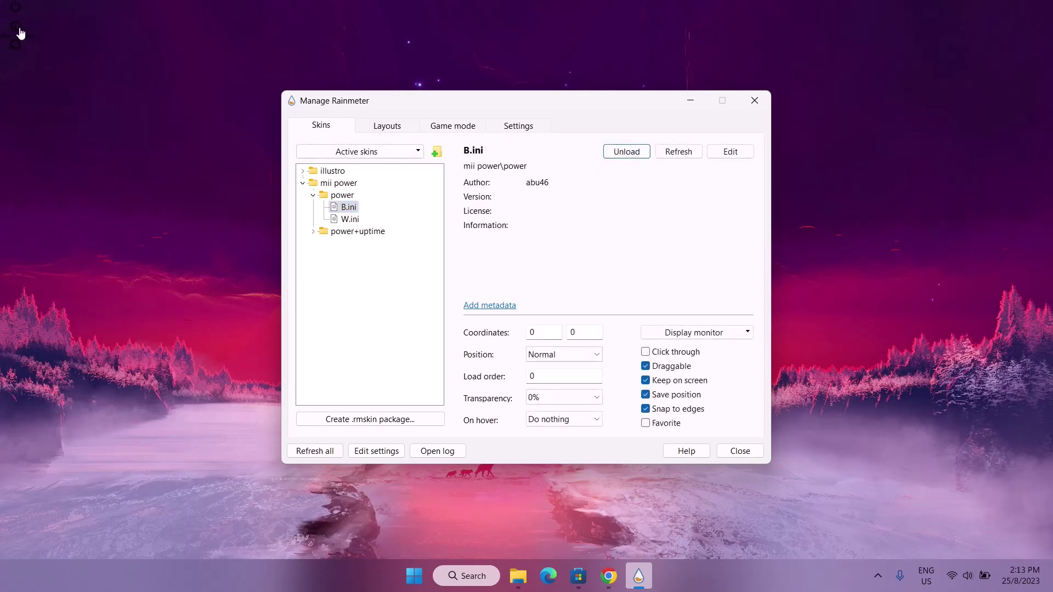
Move the power skin to the desktop's lower-left corner just above the taskbar and minimize the Rainmeter manager.
drag(21, 33, 28, 54)
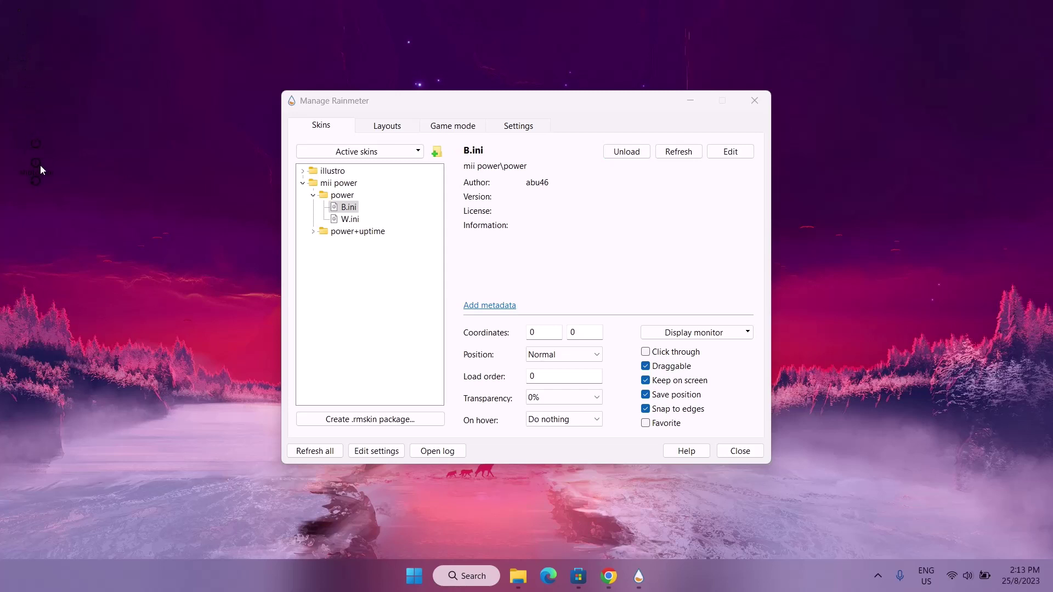
drag(29, 330, 29, 395)
drag(48, 510, 47, 506)
click(690, 100)
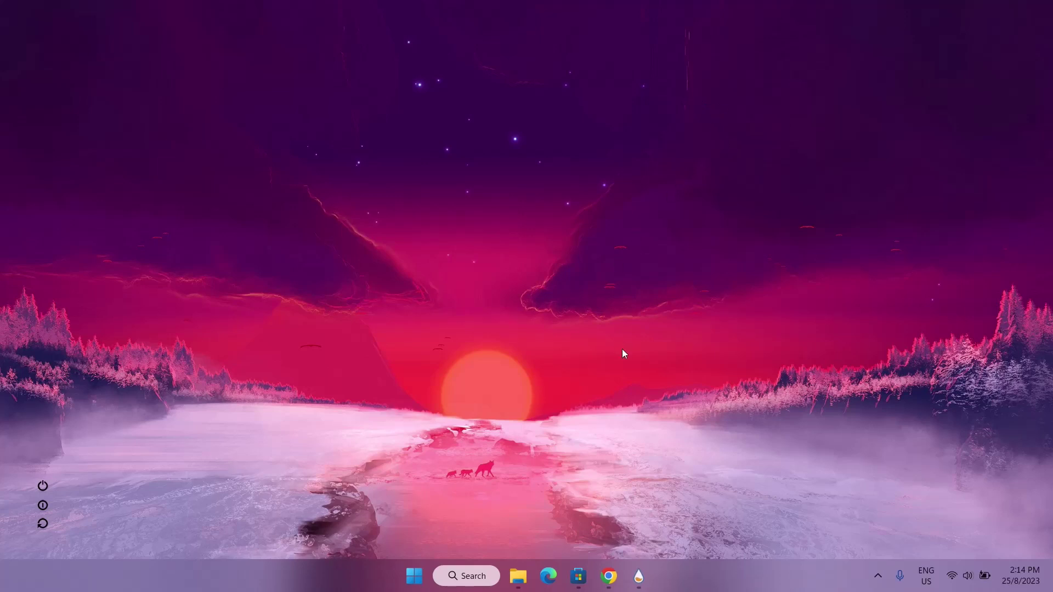
Download the Monterey Rainmeter theme from VisualSkins in Chrome and show the .rmskin file in its folder.
click(608, 576)
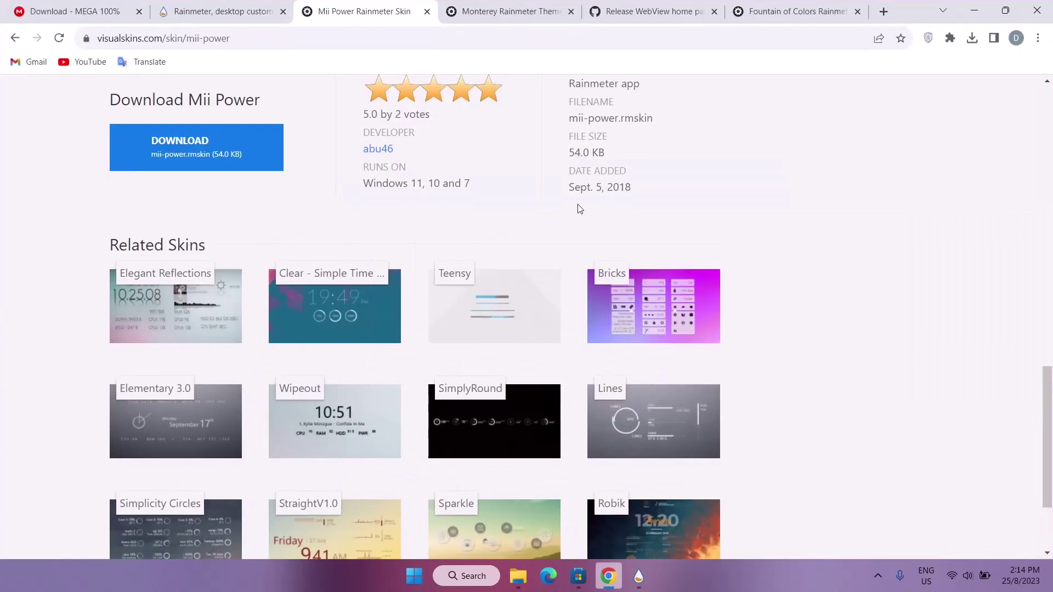
click(496, 14)
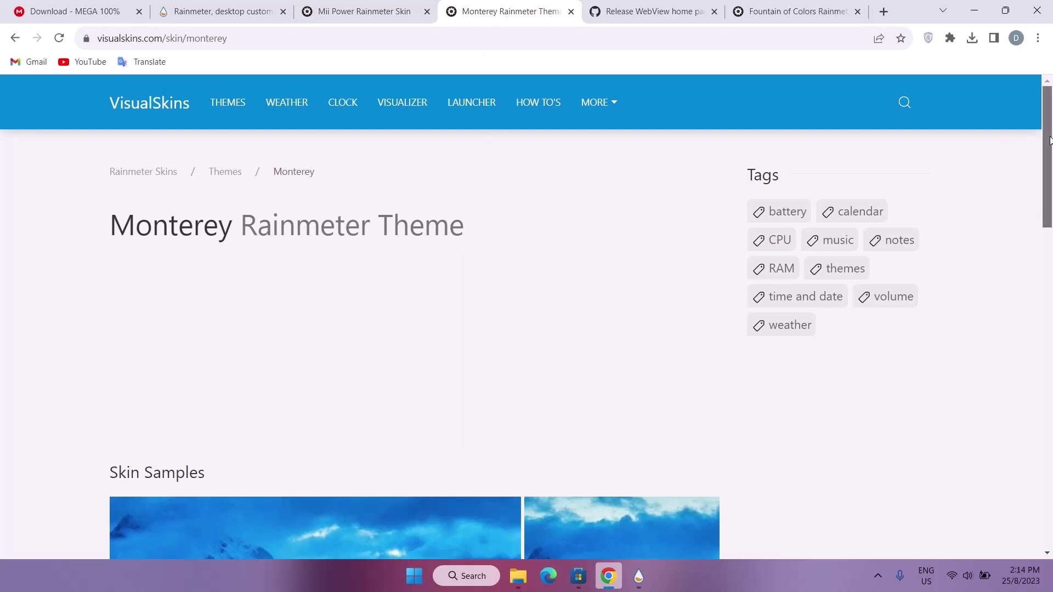
scroll(1049, 140, down, 10)
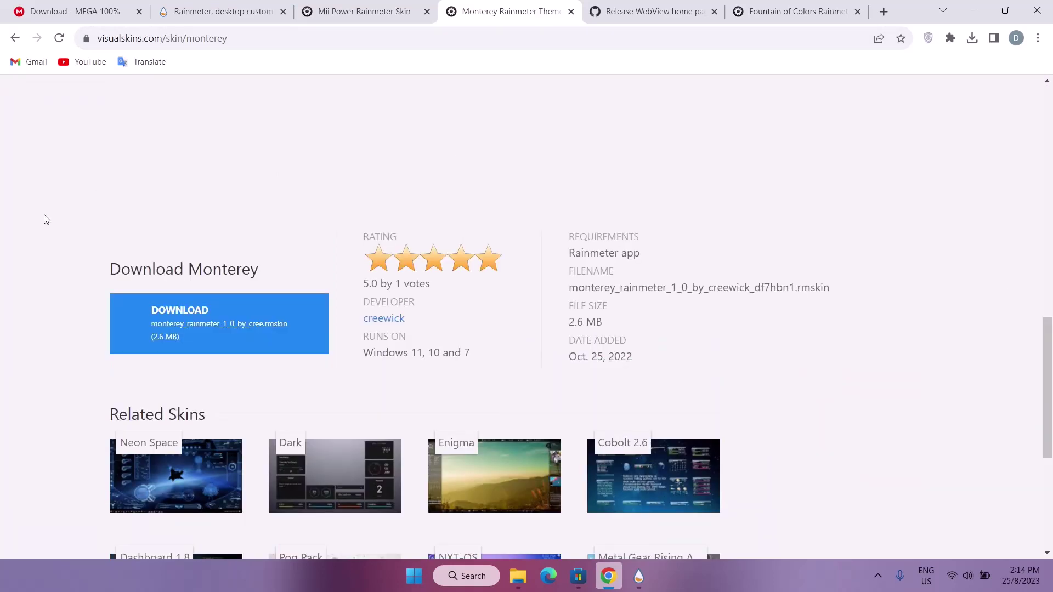
click(159, 316)
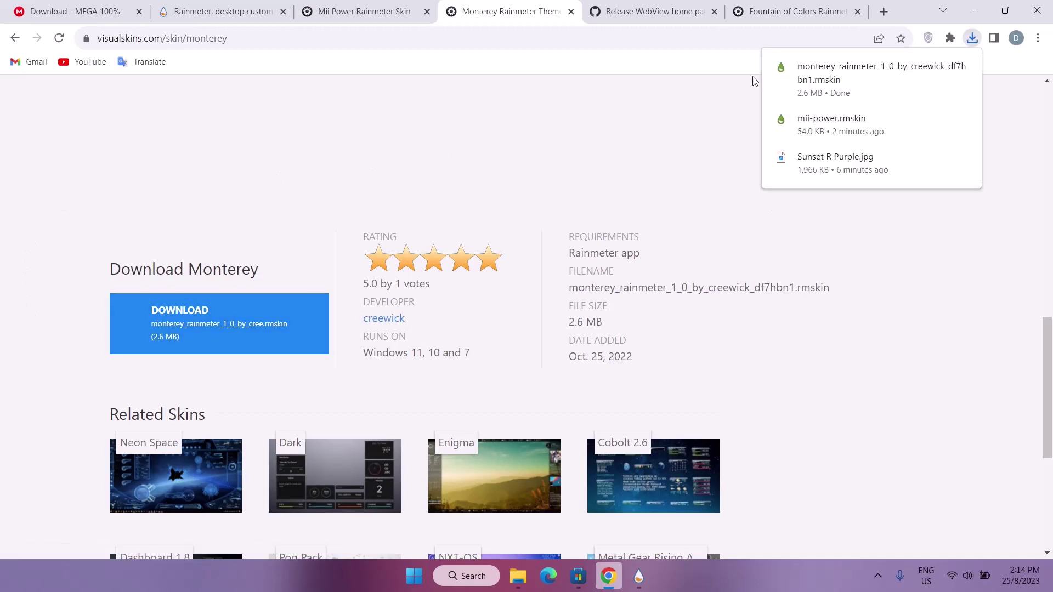
click(939, 69)
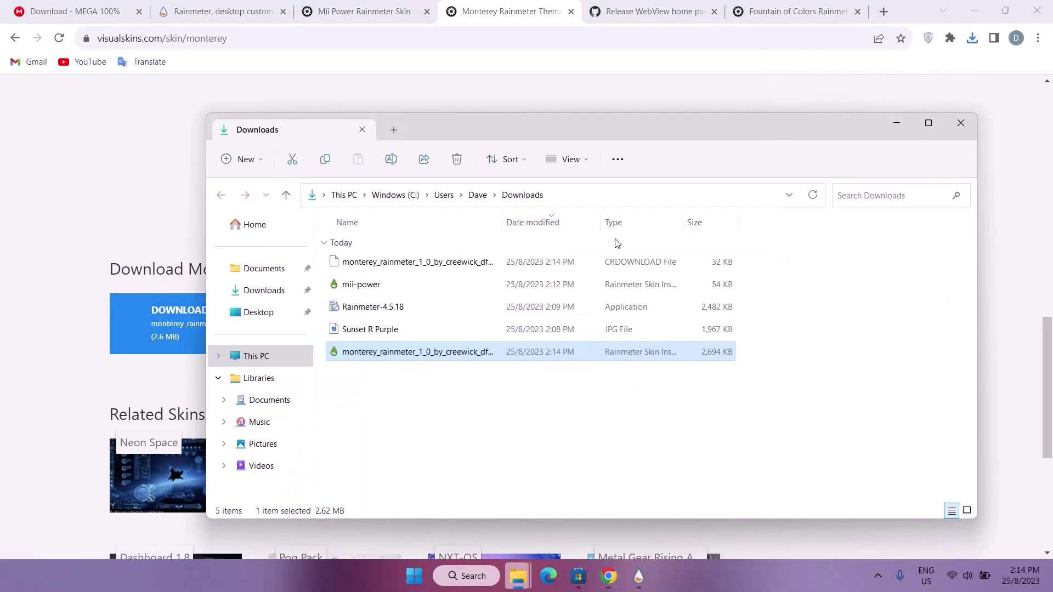
Install the downloaded Monterey Rainmeter 1.0 skin package with all components and Load included skins enabled.
key(super+Up)
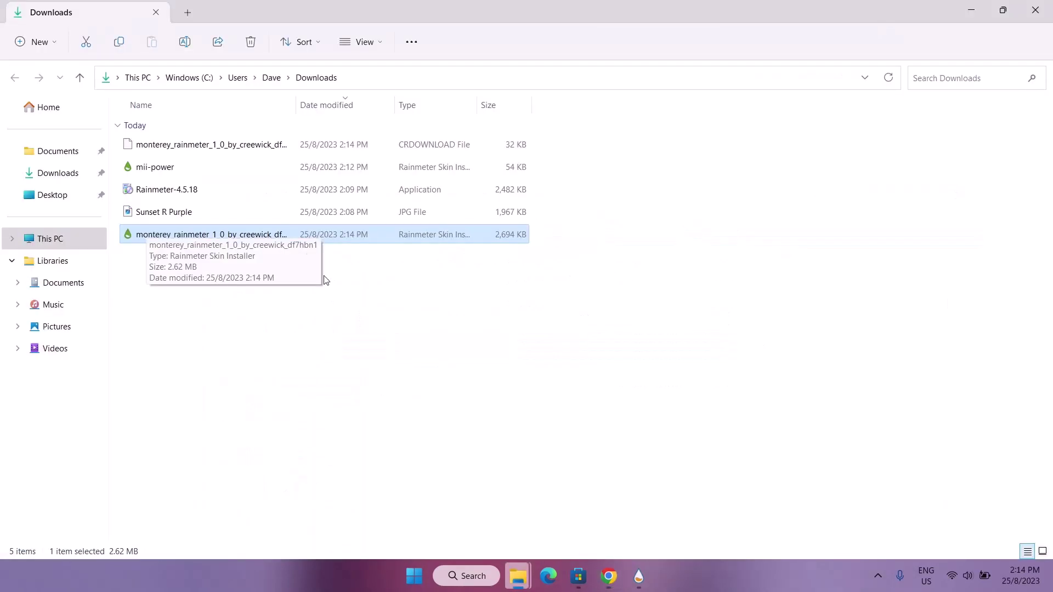
double_click(181, 238)
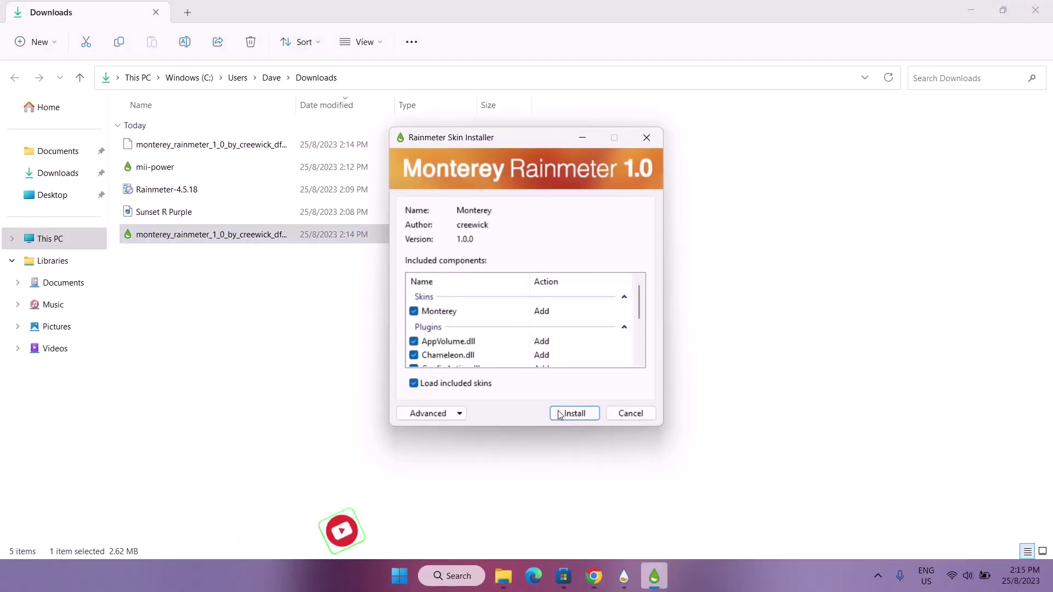
key(Return)
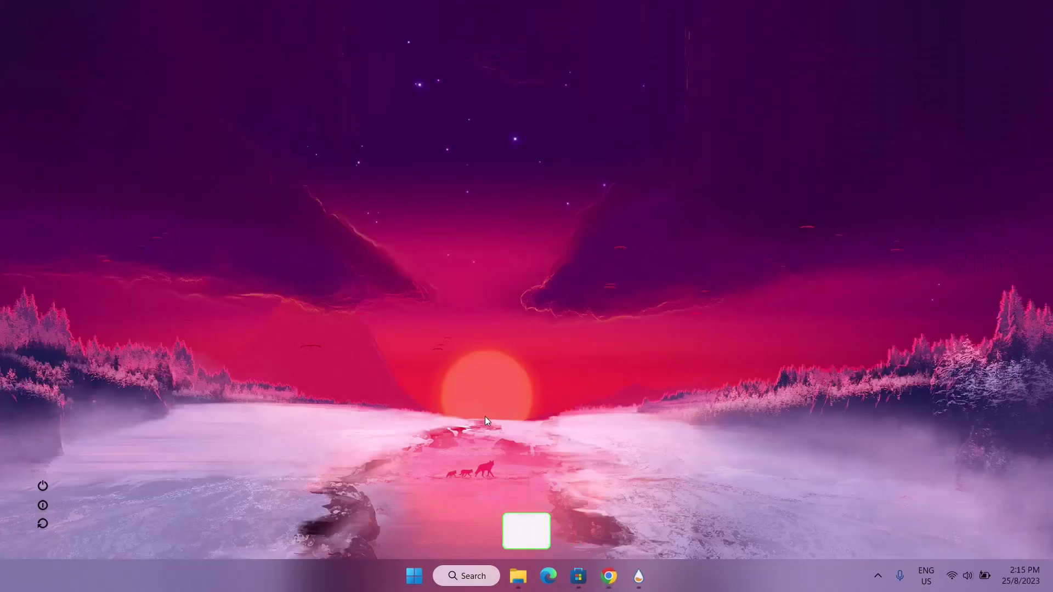
Refresh all skins in Rainmeter's manager and load Monterey's Settings.ini.
click(638, 576)
click(308, 452)
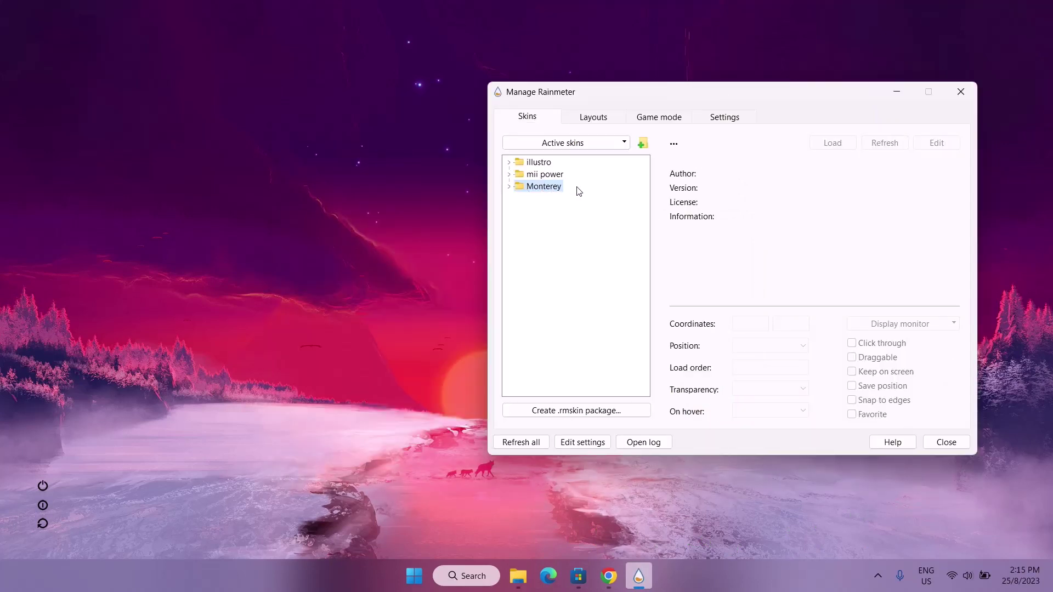
click(509, 187)
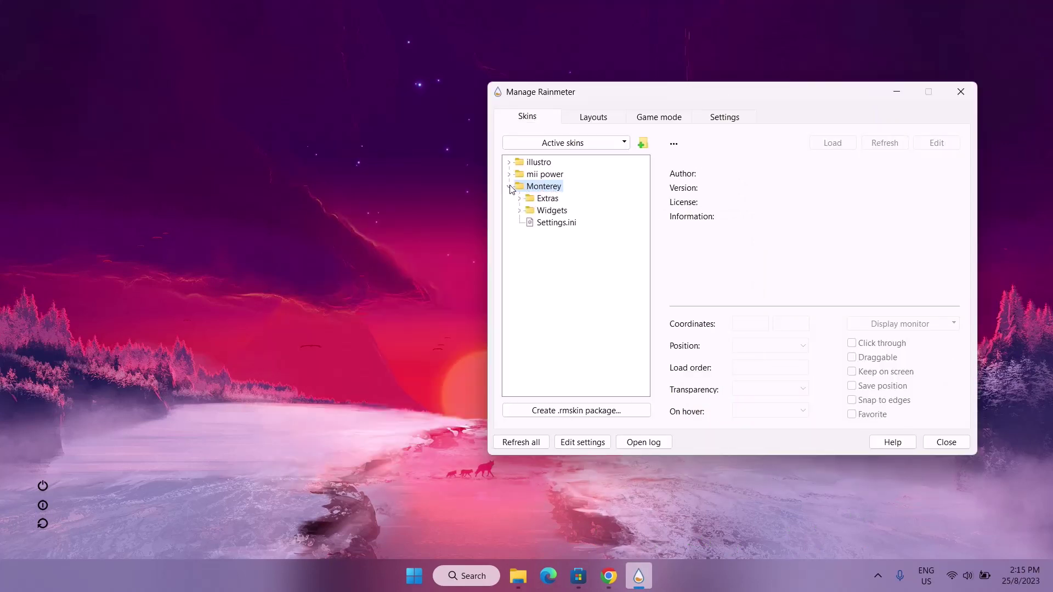
click(550, 225)
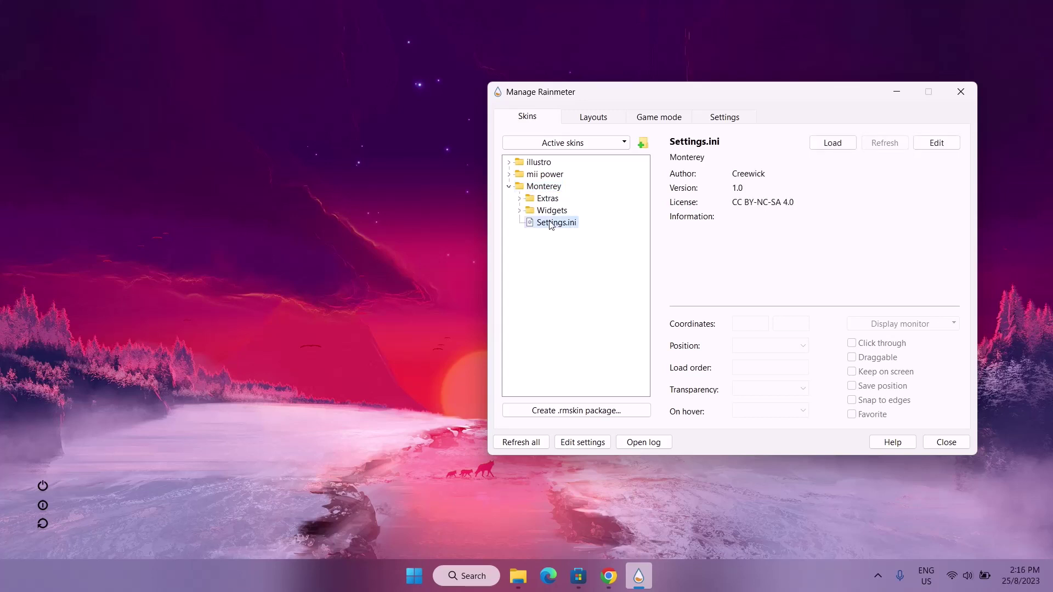
click(820, 143)
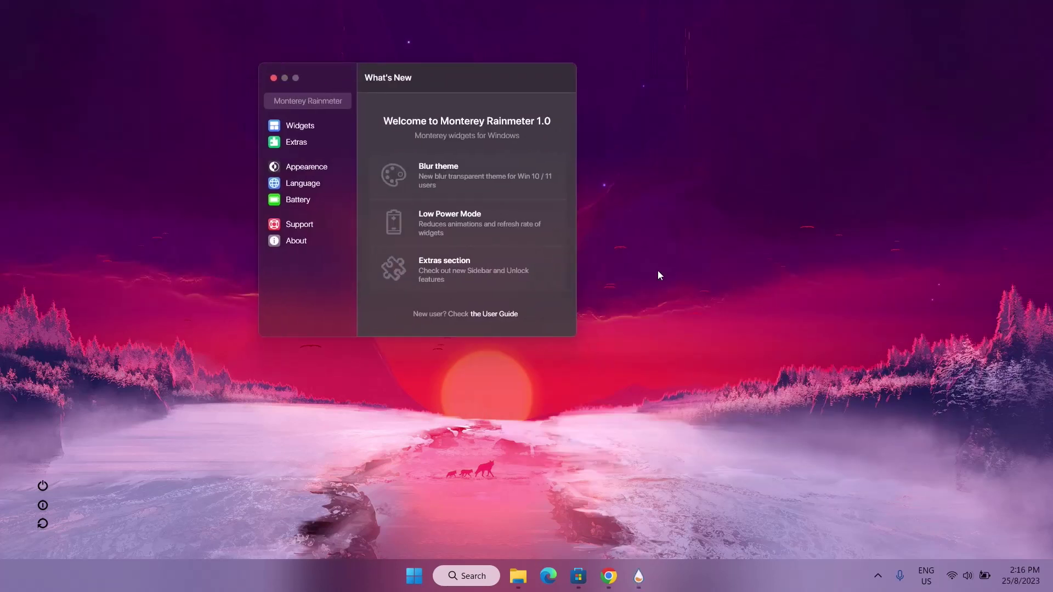
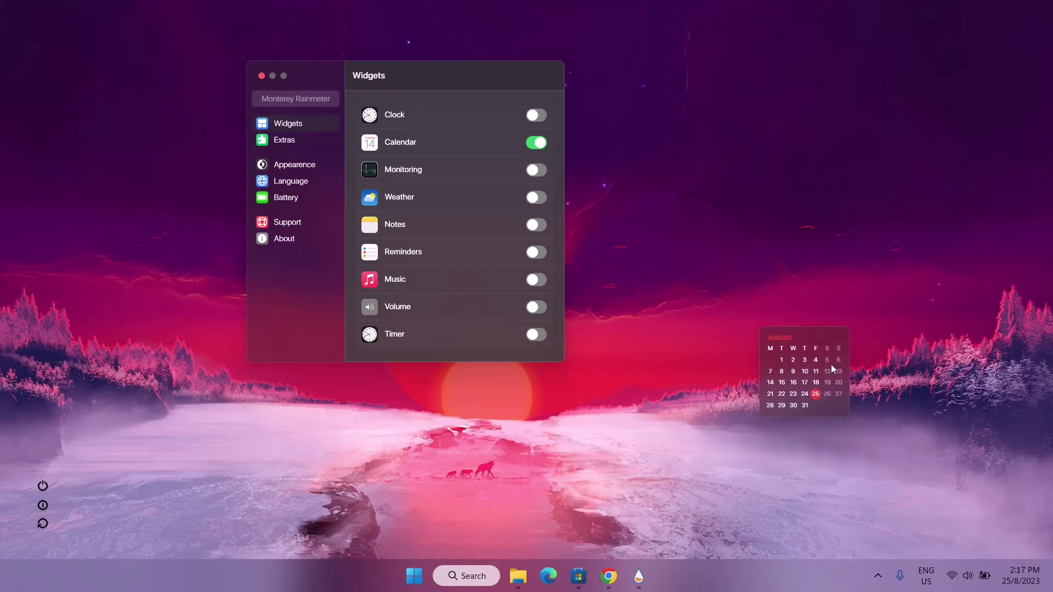
Enable Monterey's Monitoring widget, dismiss its What's New notice and place the widget directly below the calendar.
click(537, 170)
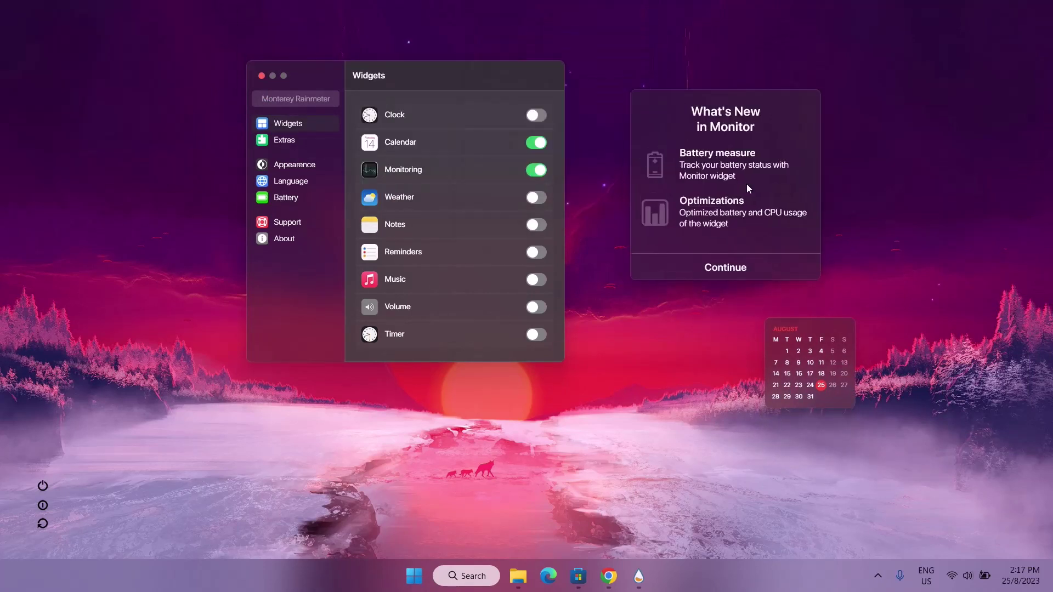
click(788, 274)
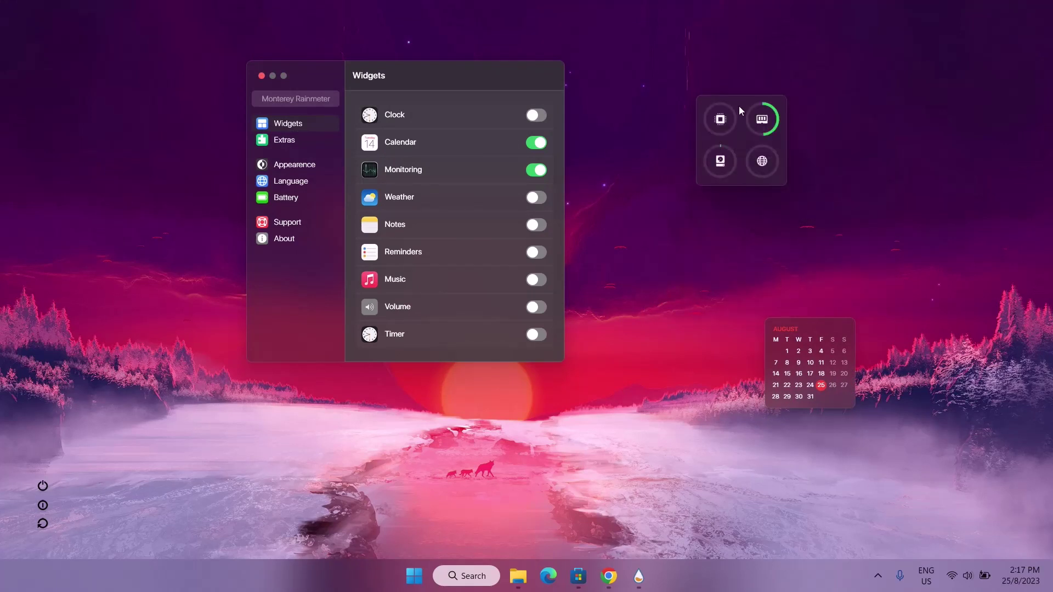
drag(741, 107, 813, 434)
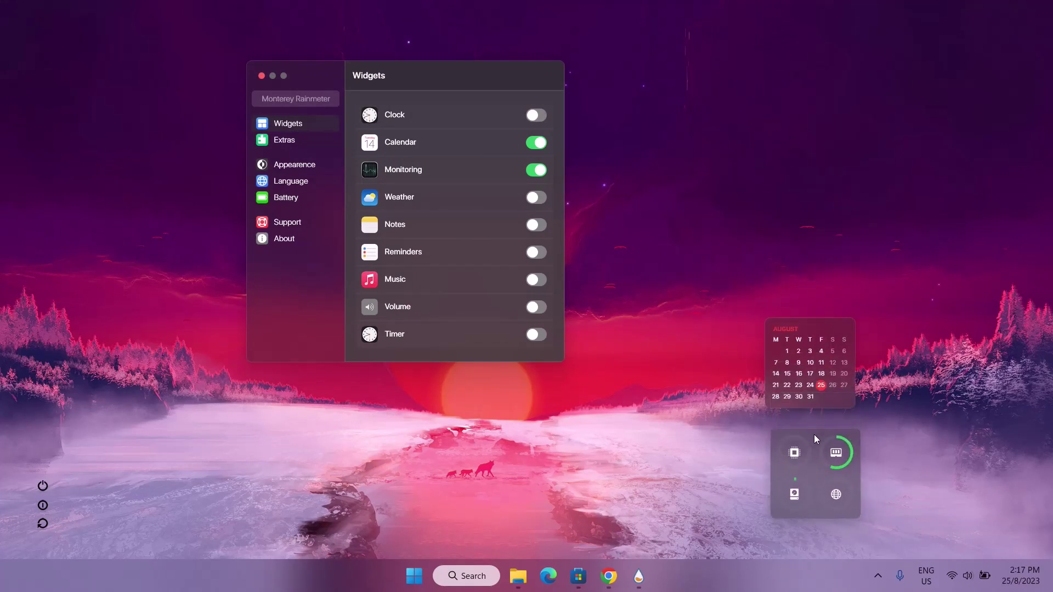
Enable the Notes widget, dismiss its What's New notice and place the widget to the right of the calendar.
click(536, 225)
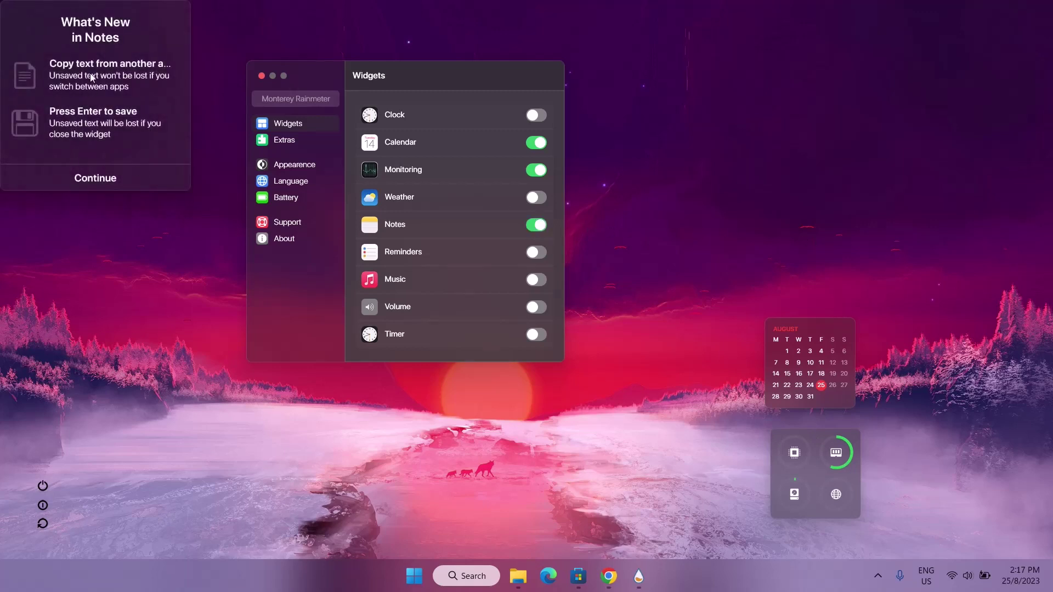
drag(550, 63, 784, 72)
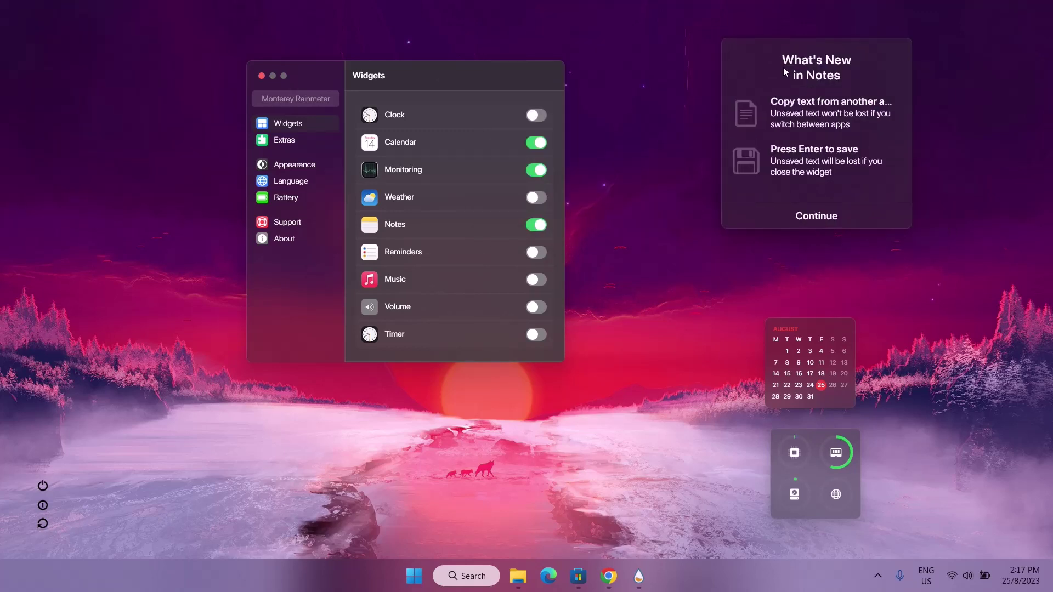
click(832, 224)
drag(793, 110, 976, 365)
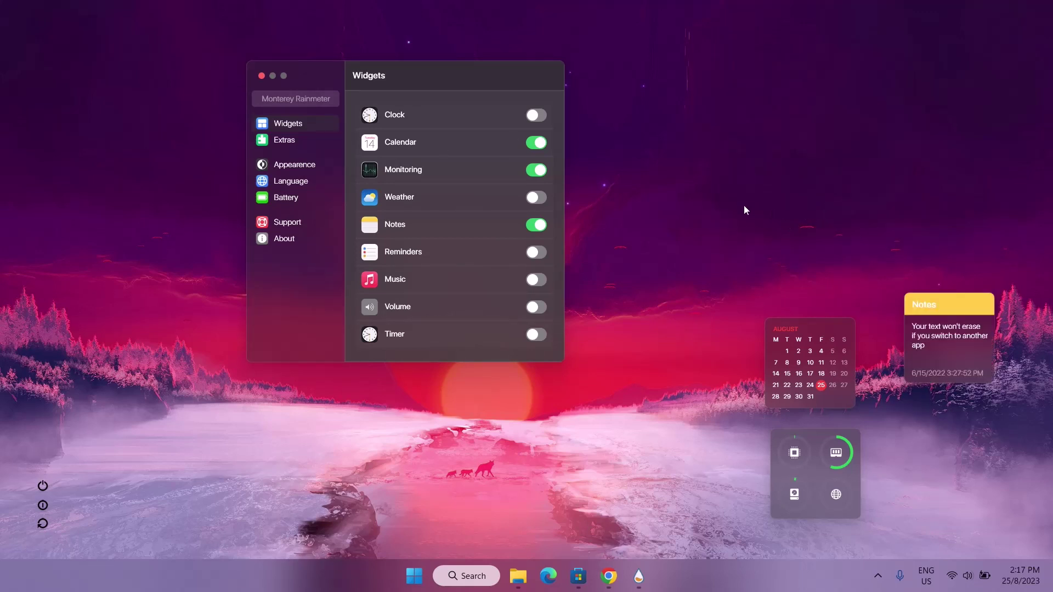
Enable the Music widget near the power icons, dismissing its What's New notice, and enable the Reminders widget, placing it above Notes.
click(546, 285)
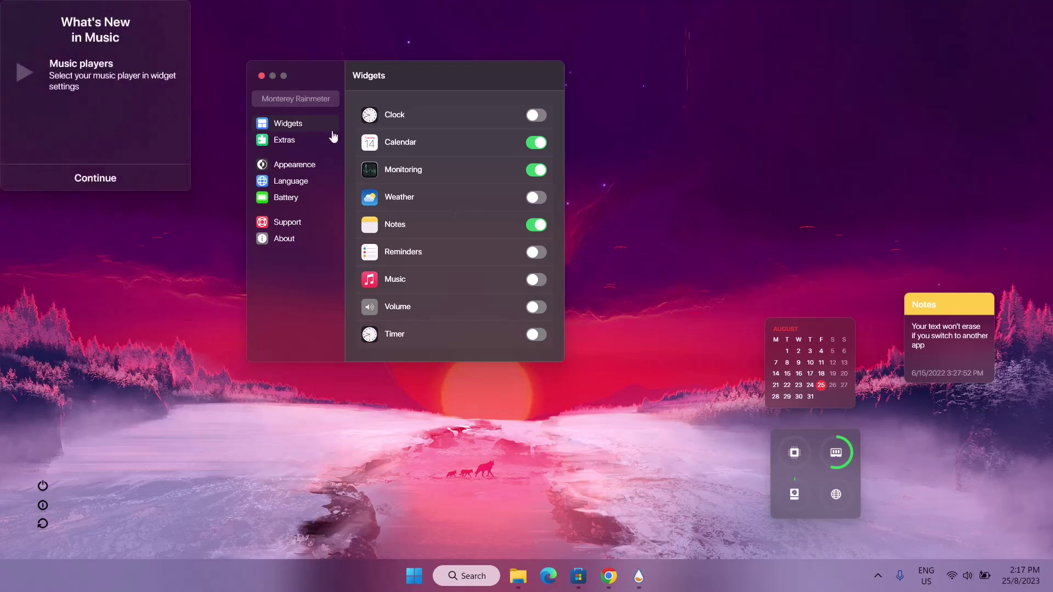
click(96, 178)
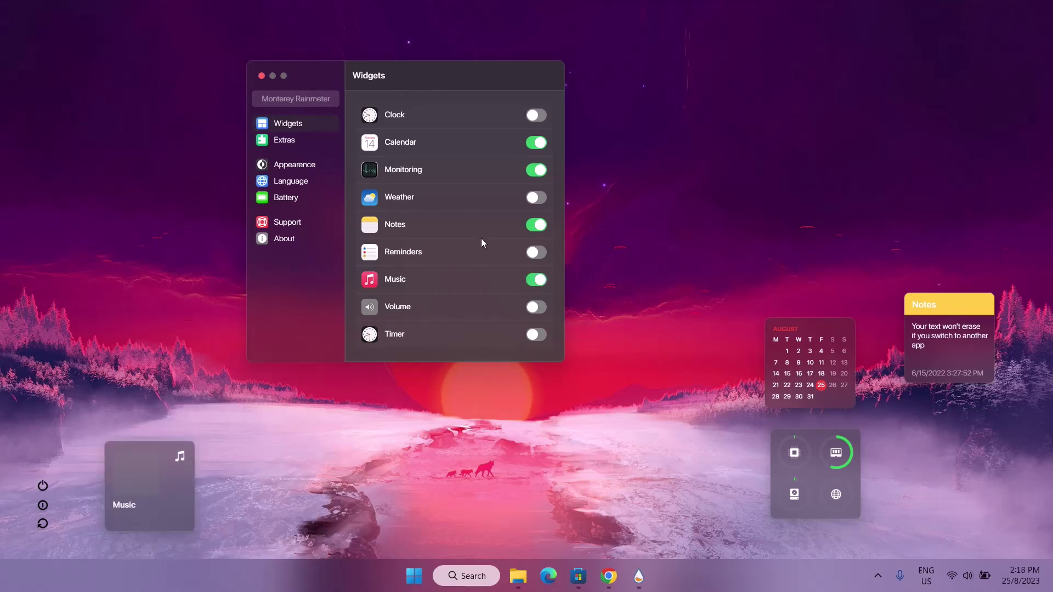
click(539, 256)
drag(42, 48, 937, 196)
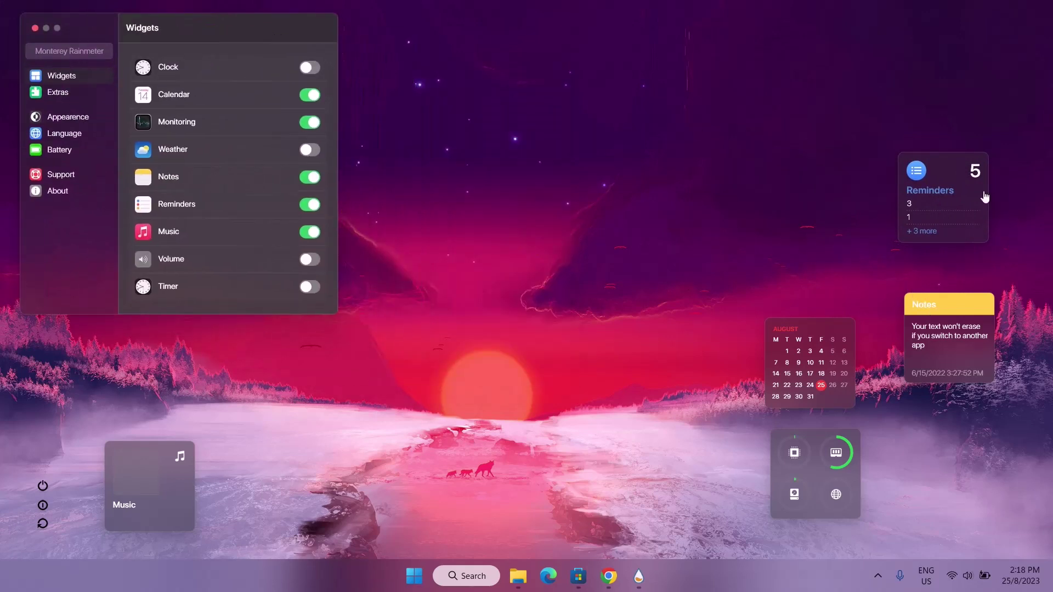
Move the calendar widget further up, then switch the Monitoring widget to the Wide size and shift it slightly right.
drag(838, 349, 829, 276)
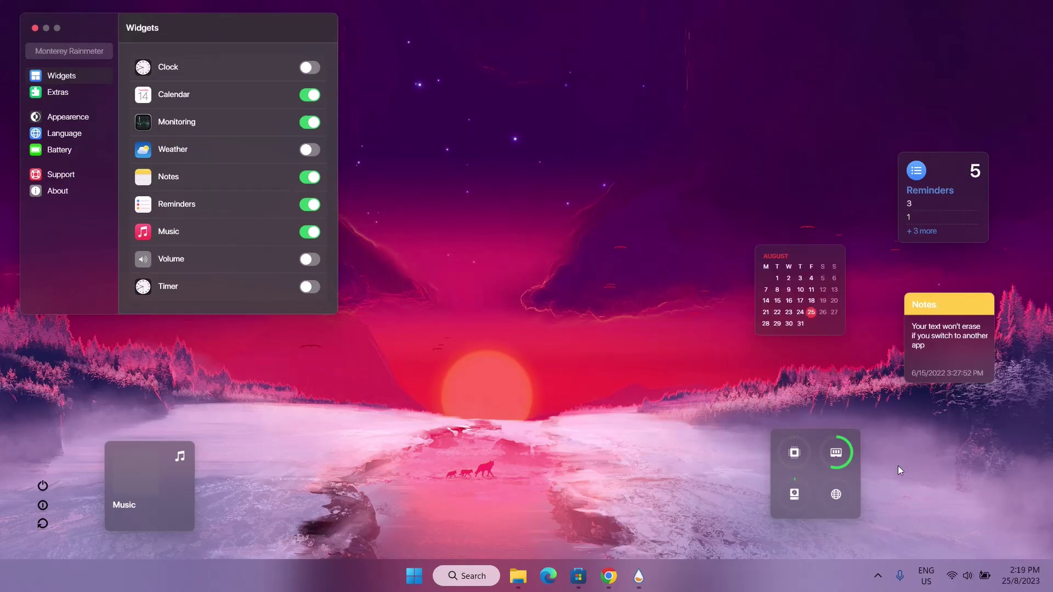
right_click(817, 455)
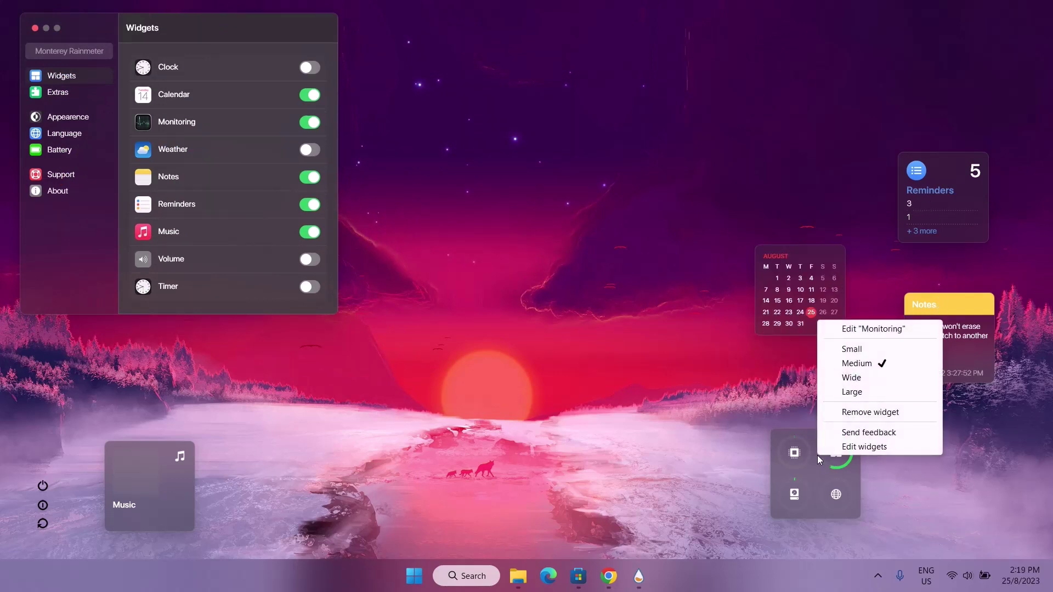
click(851, 379)
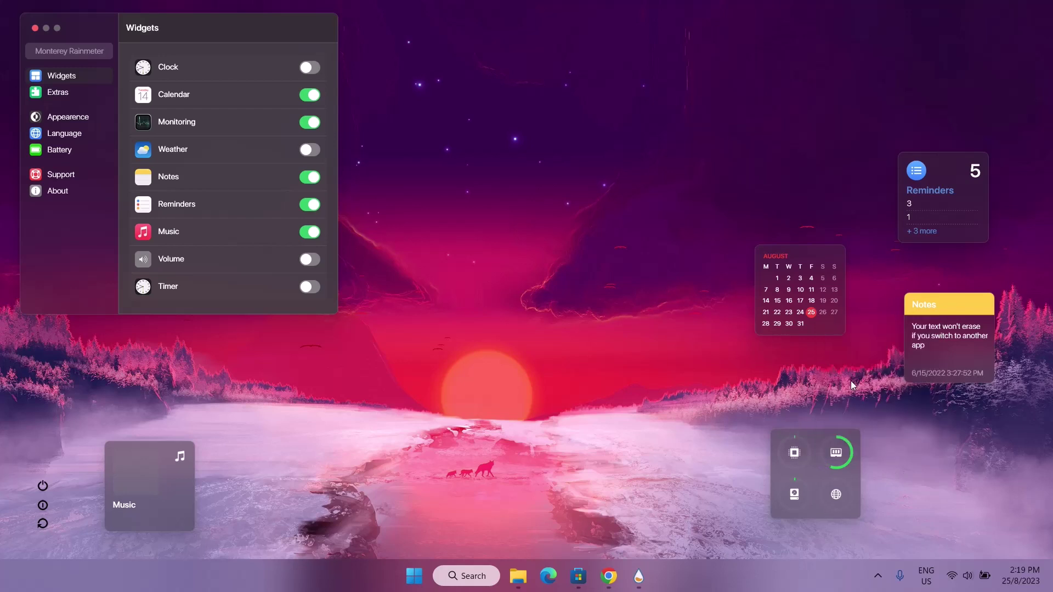
drag(859, 444, 882, 443)
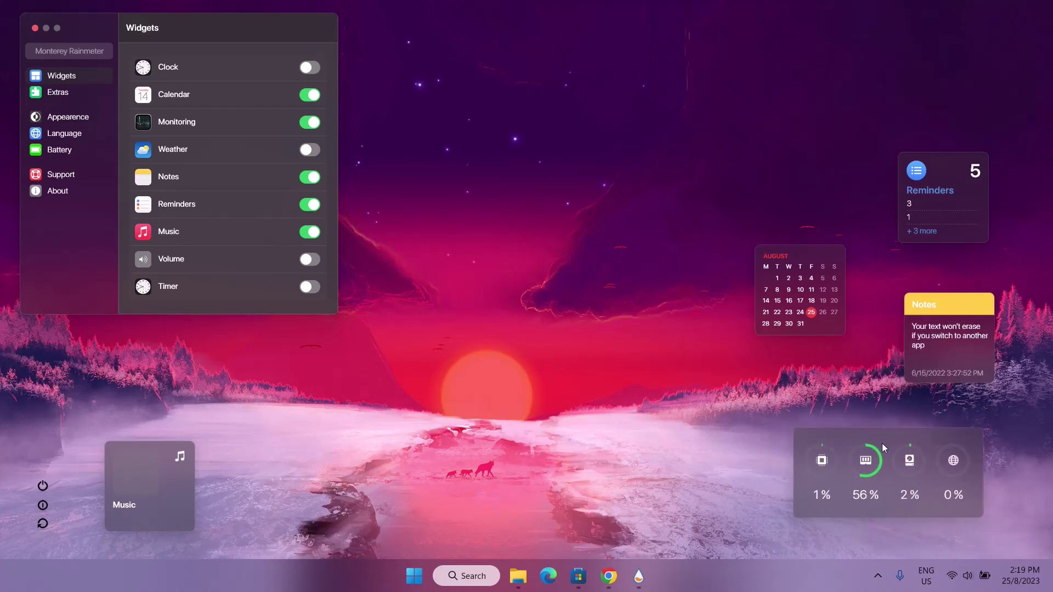
Switch the Notes widget to the Wide size and place it between the calendar and the Monitoring widget.
double_click(926, 306)
right_click(935, 308)
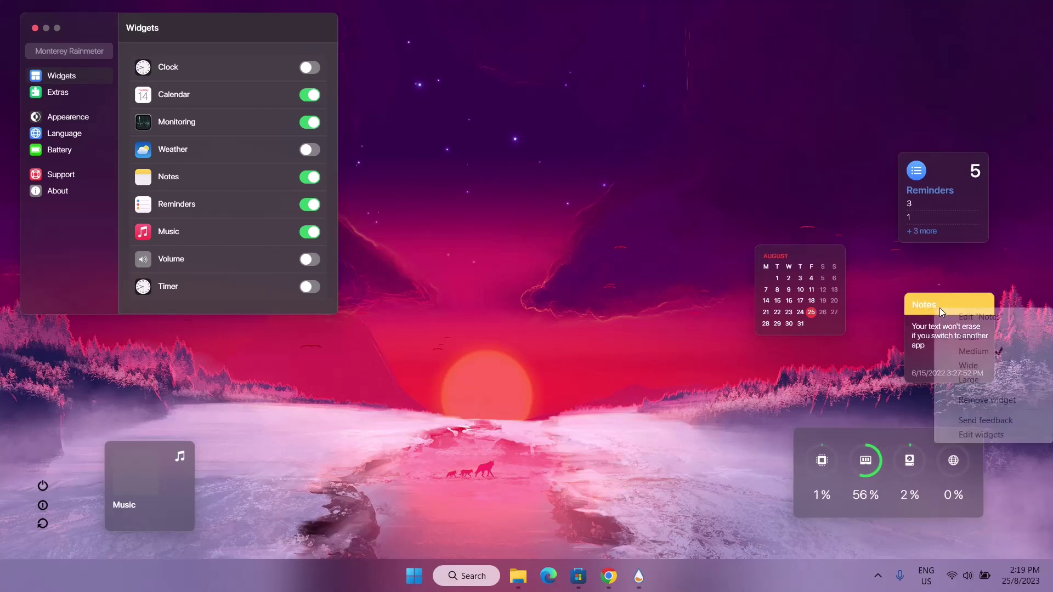
click(968, 366)
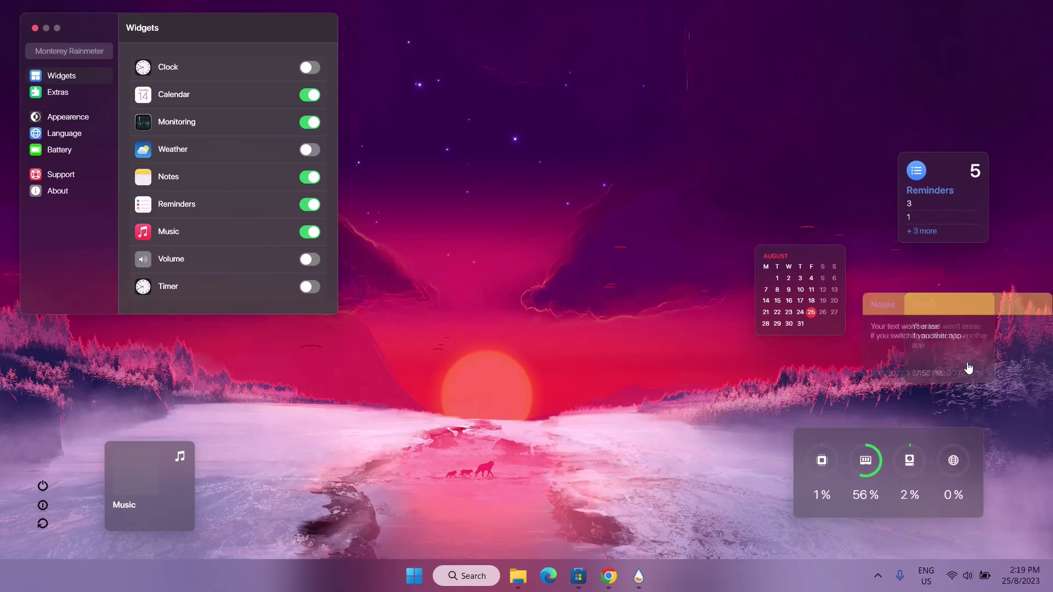
drag(963, 324, 898, 357)
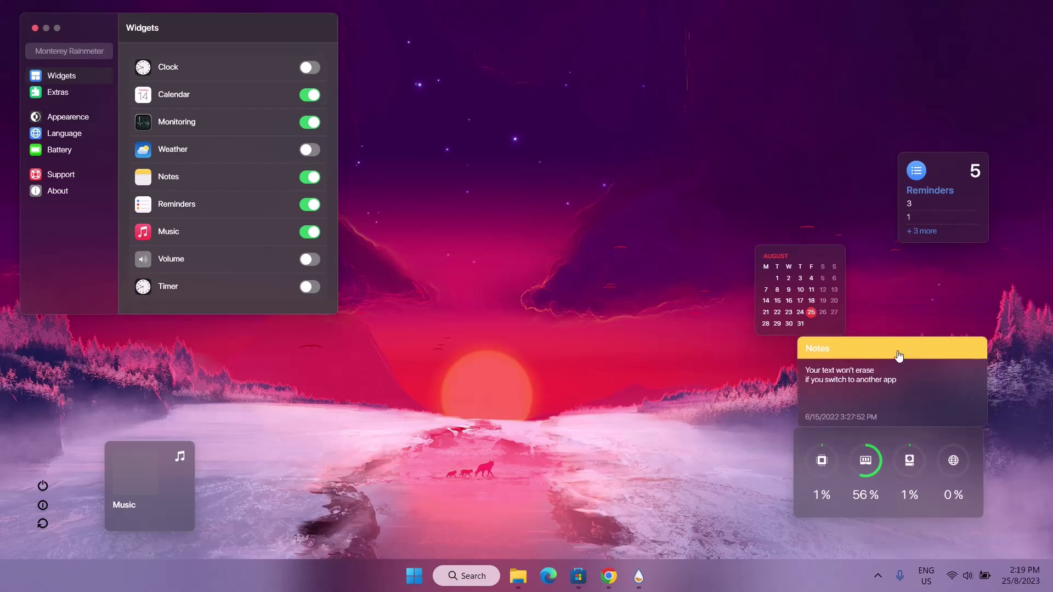
Arrange the widgets as an aligned block near the desktop's right edge: calendar beside Reminders, Notes below them, and Monitoring lowest.
drag(911, 440, 946, 459)
drag(913, 403, 946, 415)
drag(962, 451, 965, 451)
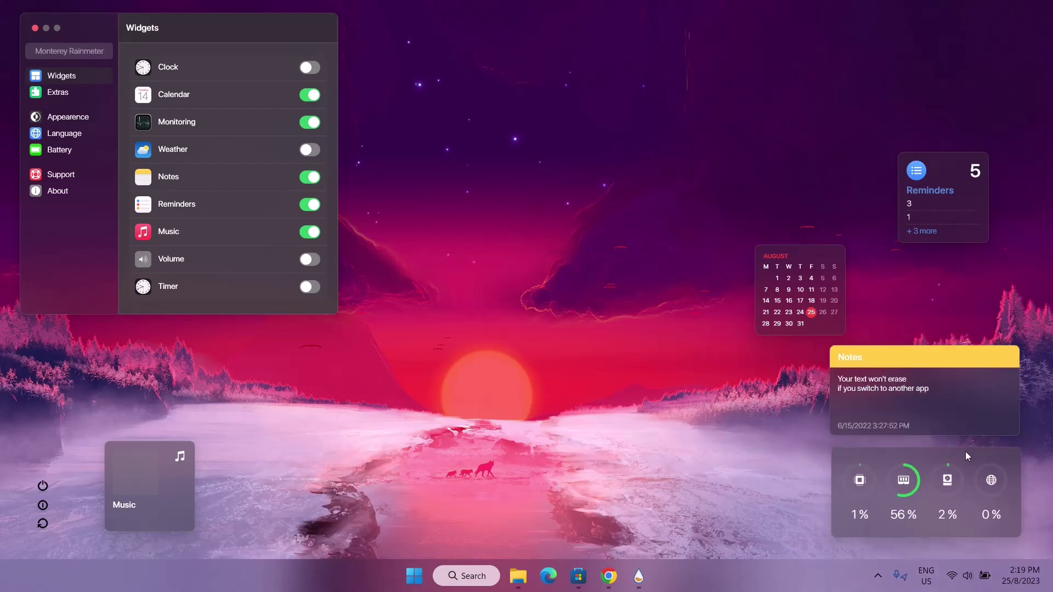
drag(949, 211, 1001, 308)
drag(973, 385, 996, 387)
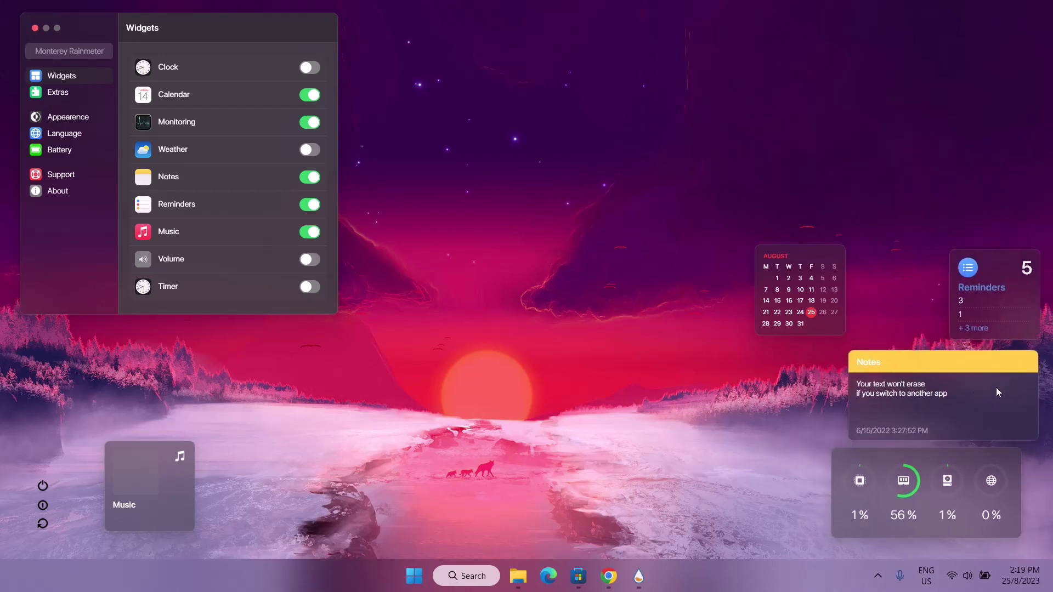
drag(967, 490, 985, 495)
drag(828, 257, 923, 258)
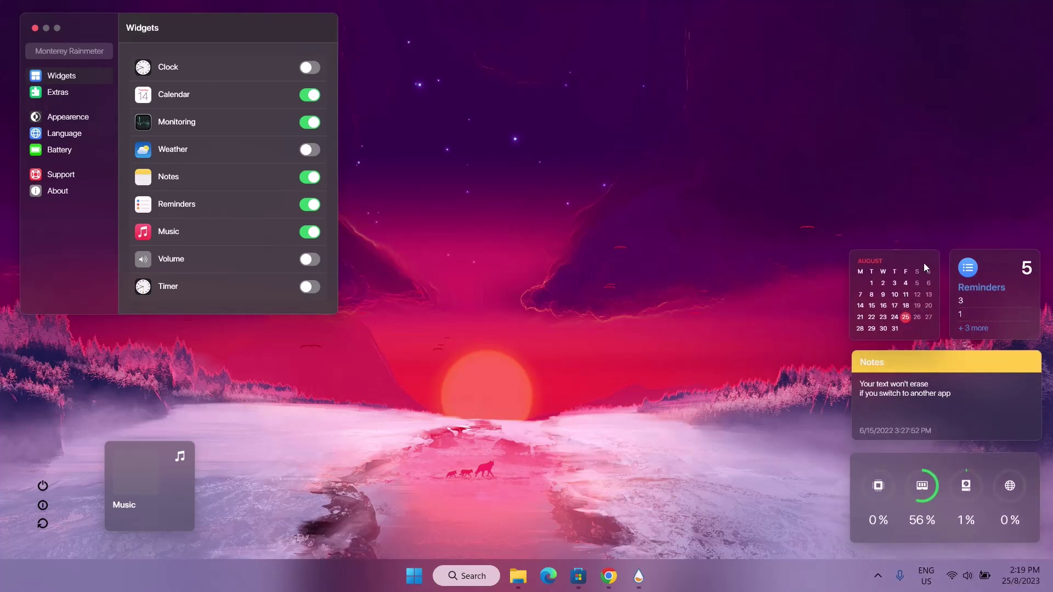
drag(990, 462, 992, 460)
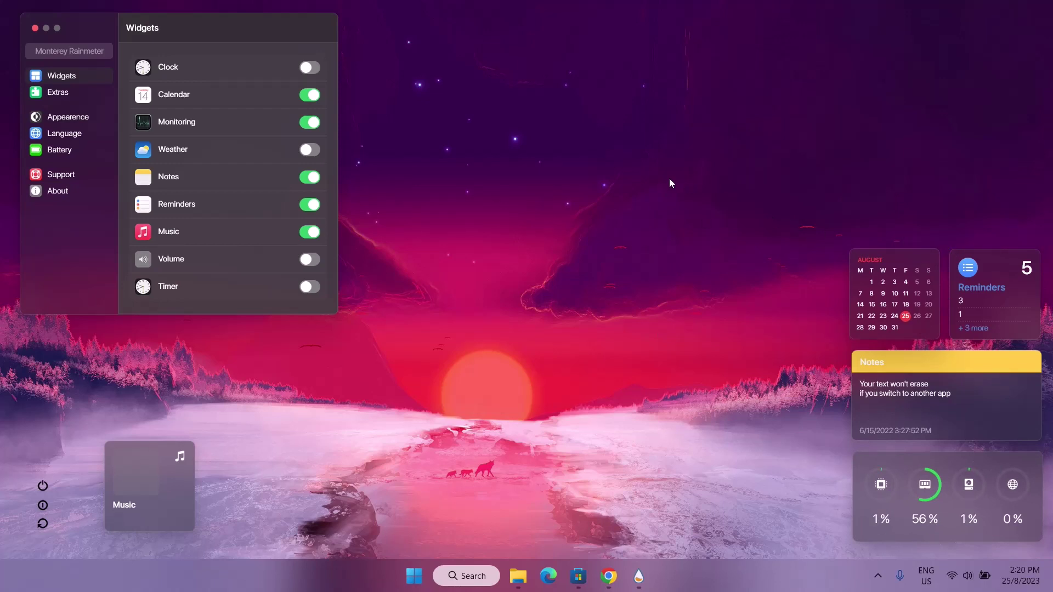
Switch the Music widget to the Wide size, place it beside the power icons and close the Monterey settings window.
right_click(144, 471)
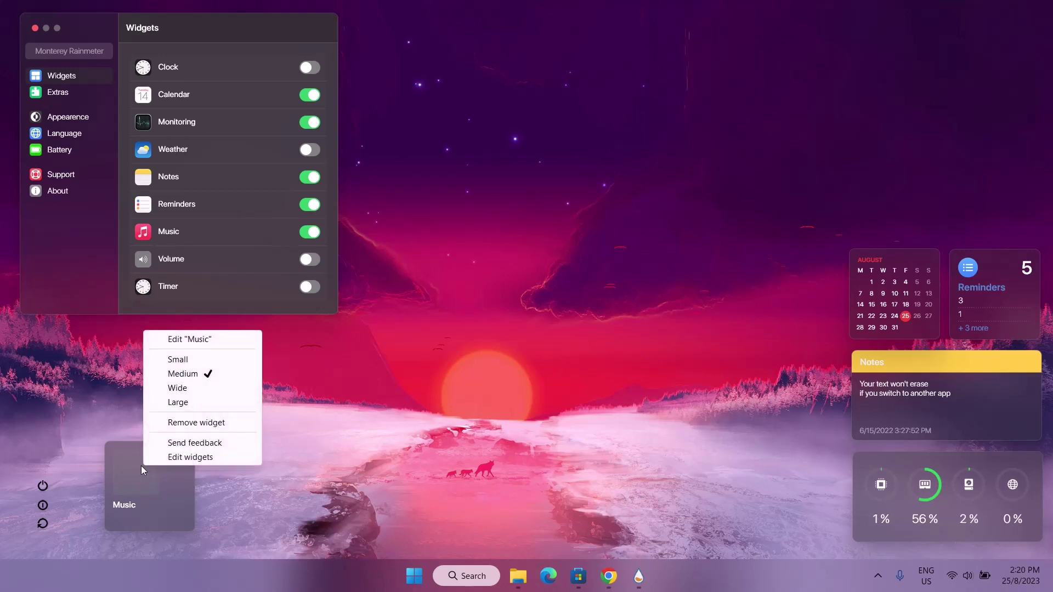
click(189, 391)
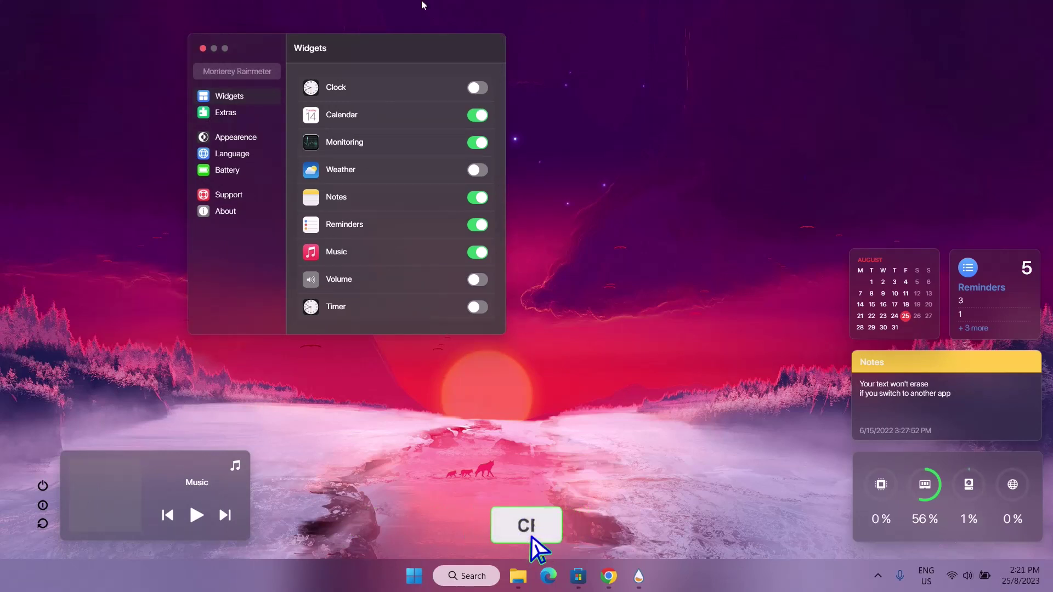
click(204, 47)
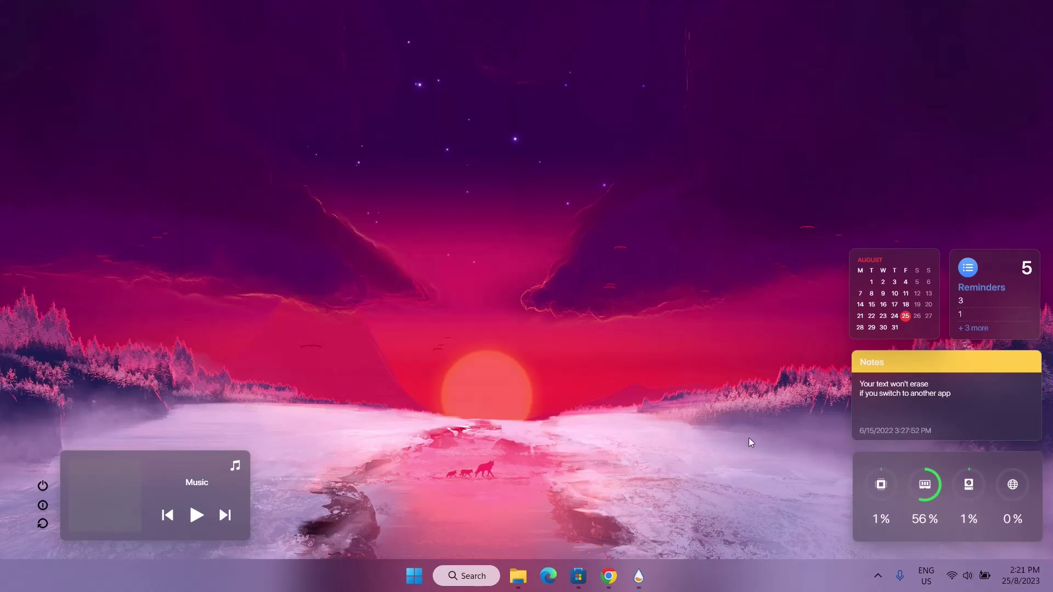
In Chrome, download JaxCore_v50410.rmskin from the JaxCore GitHub release page and show the file in the Downloads folder.
click(607, 576)
click(642, 12)
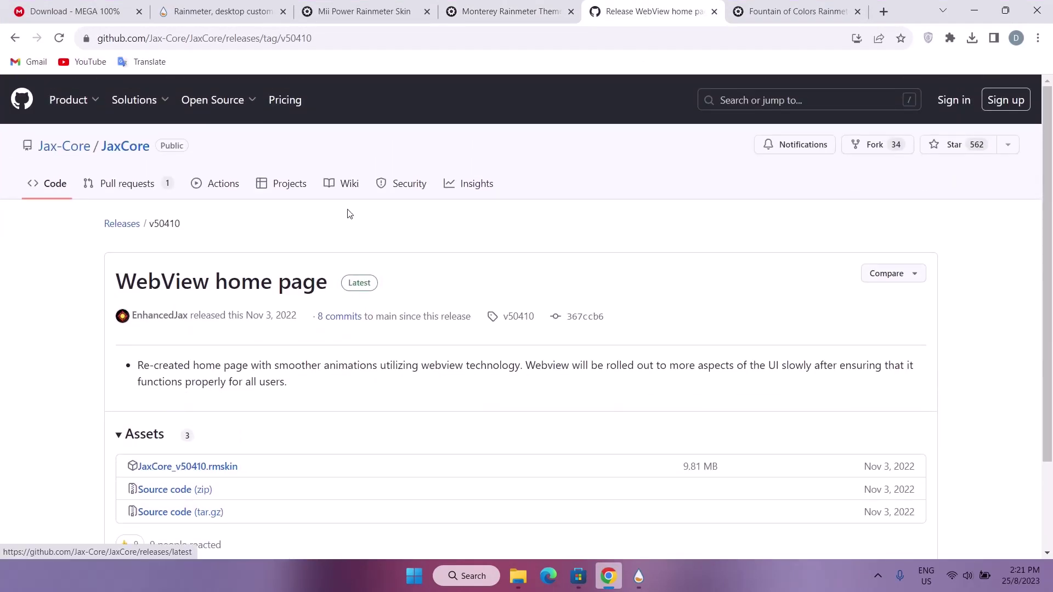
scroll(349, 214, down, 3)
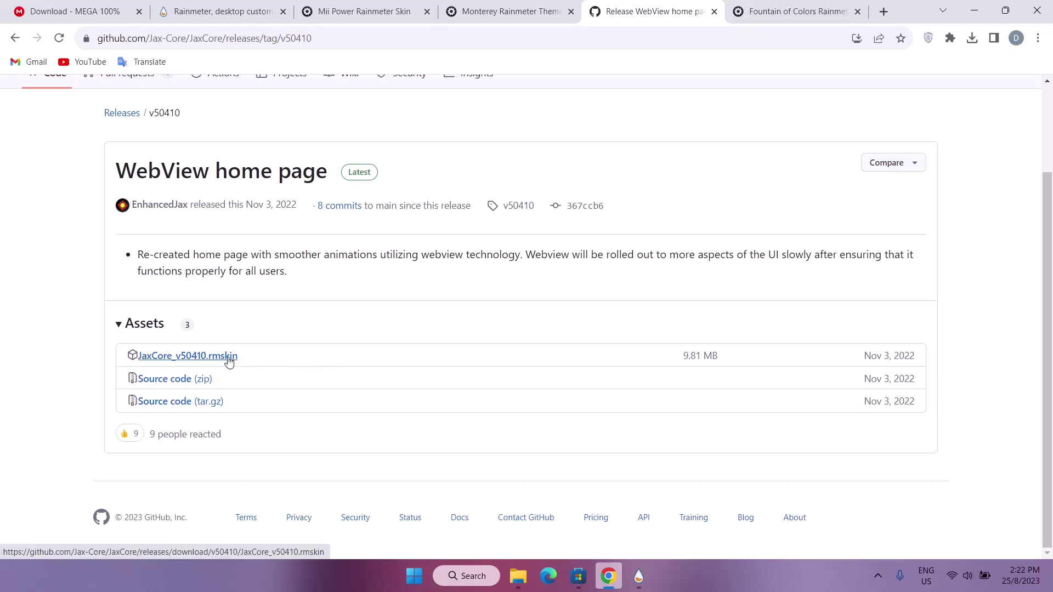
click(167, 358)
mouse_move(853, 82)
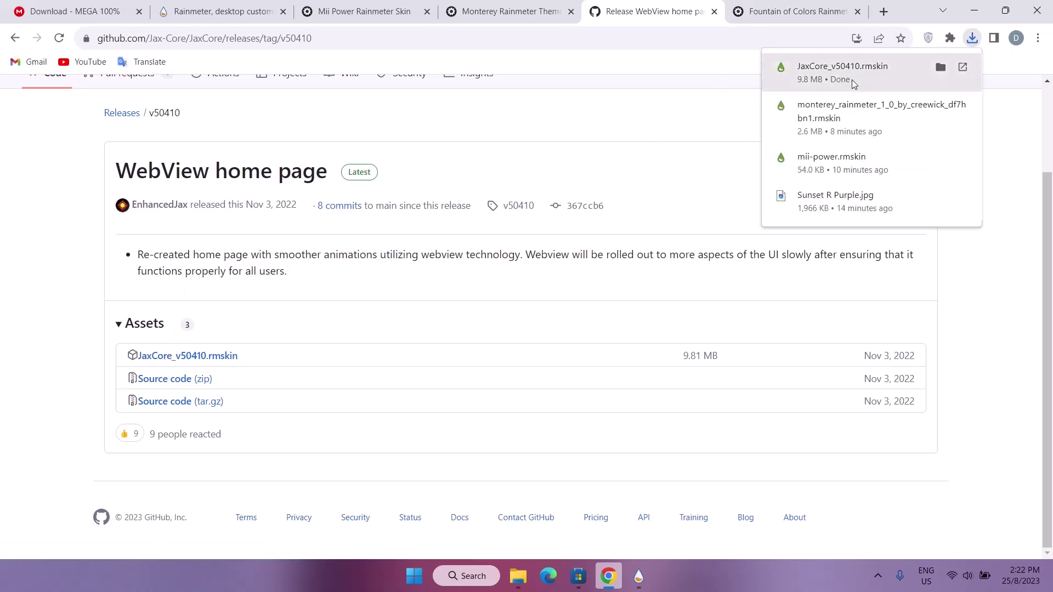
click(939, 68)
click(927, 123)
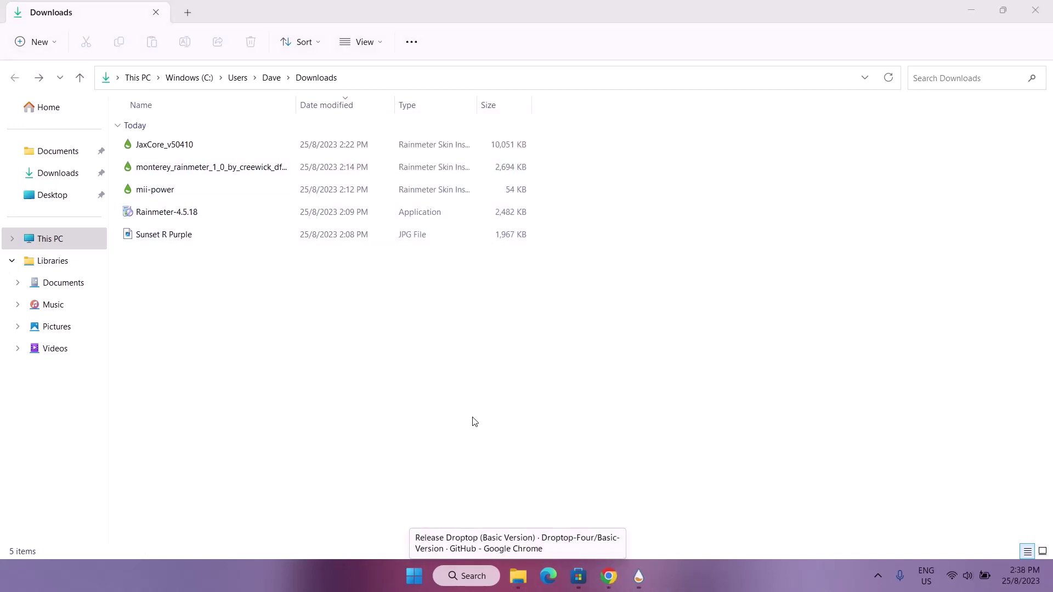
Back in Chrome, download Droptop (Basic Version) from GitHub and Fountain of Colors from DeviantArt, and show the files in the Downloads folder.
click(607, 559)
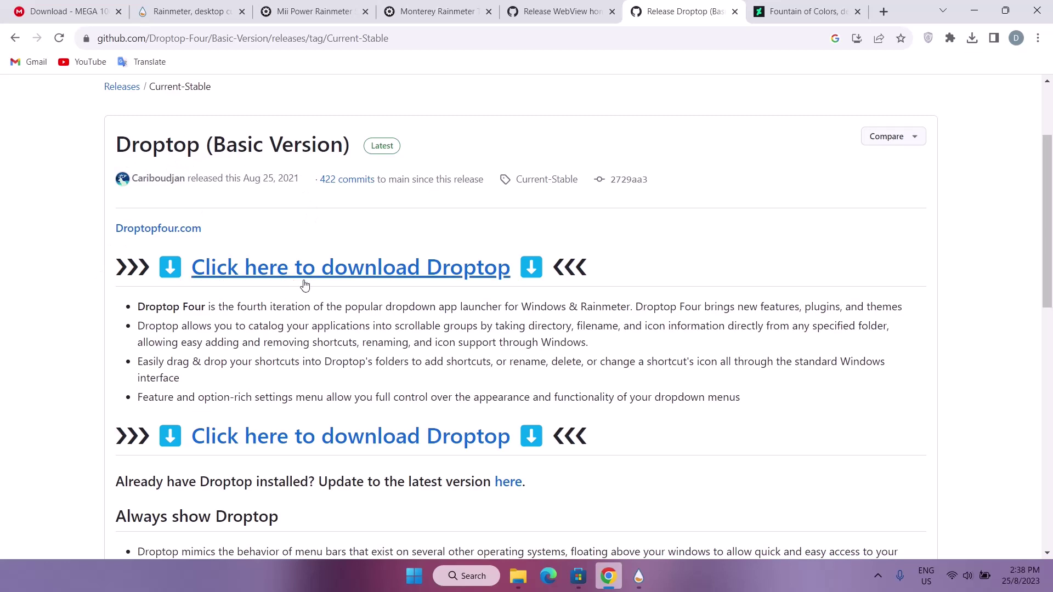
click(337, 280)
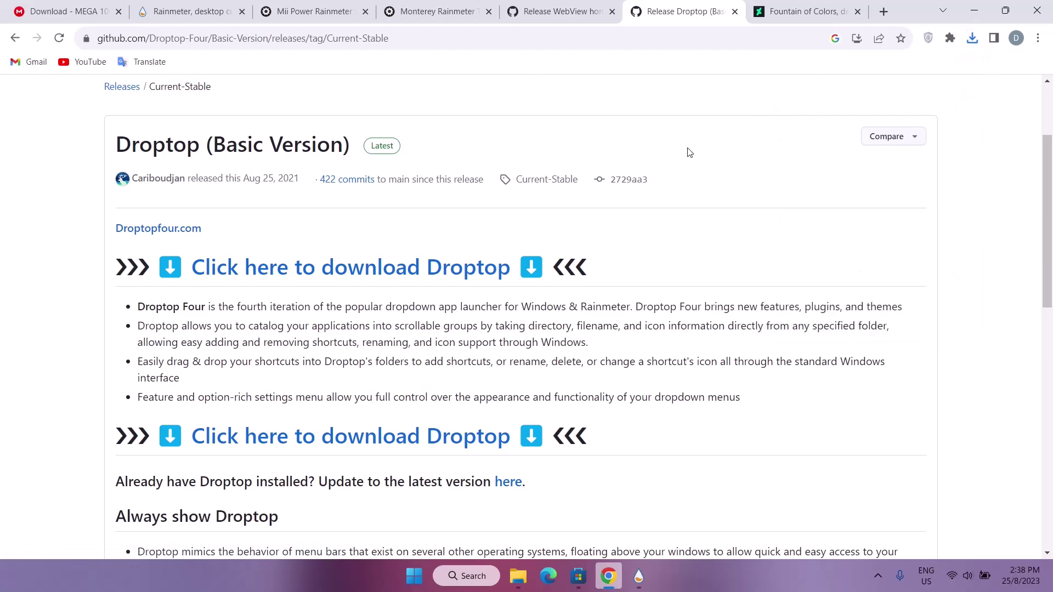
click(785, 17)
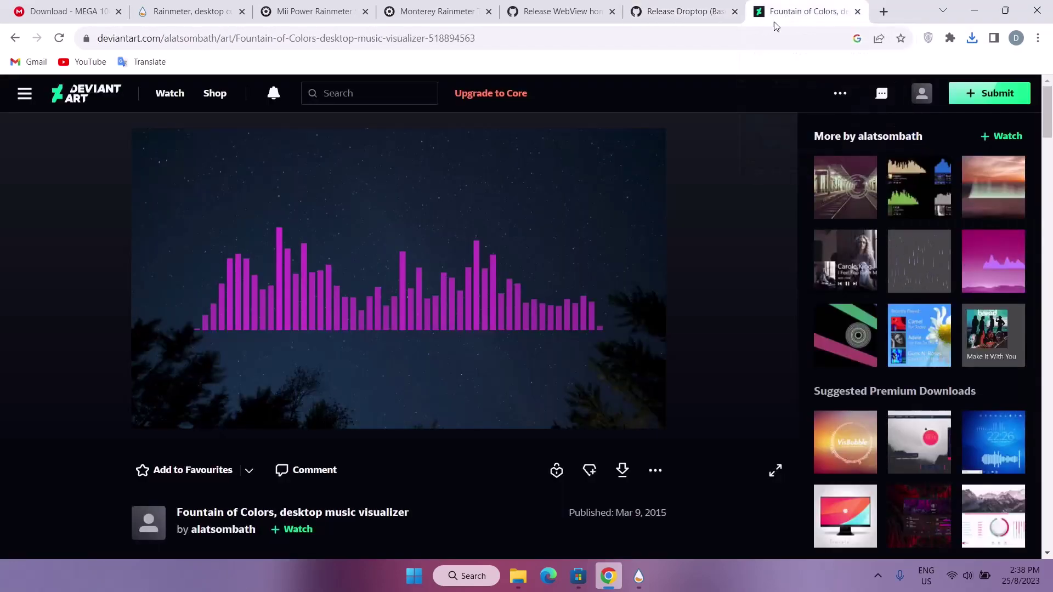
scroll(103, 153, down, 1)
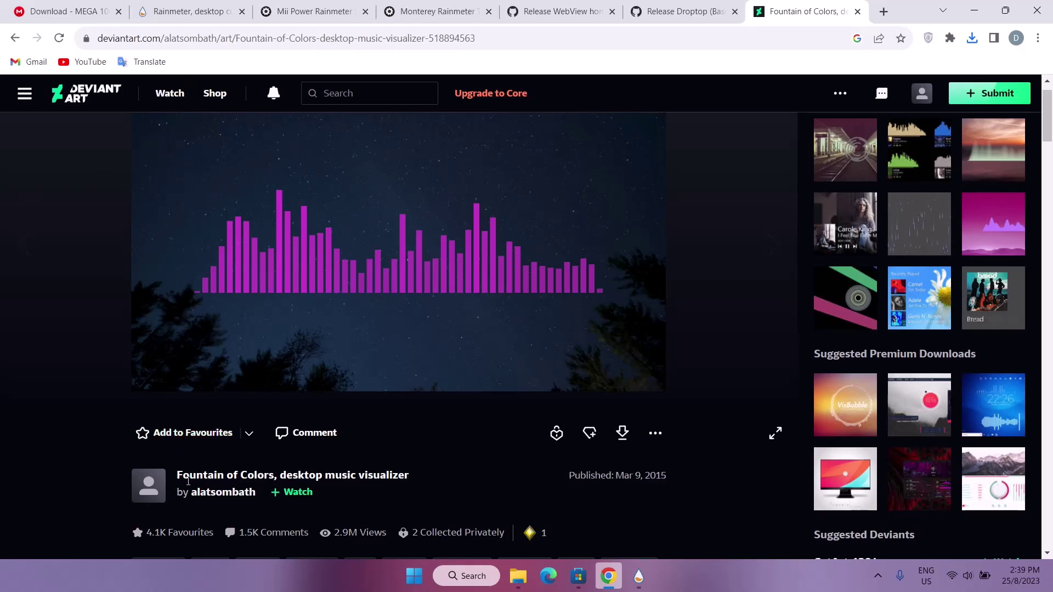
scroll(291, 481, down, 3)
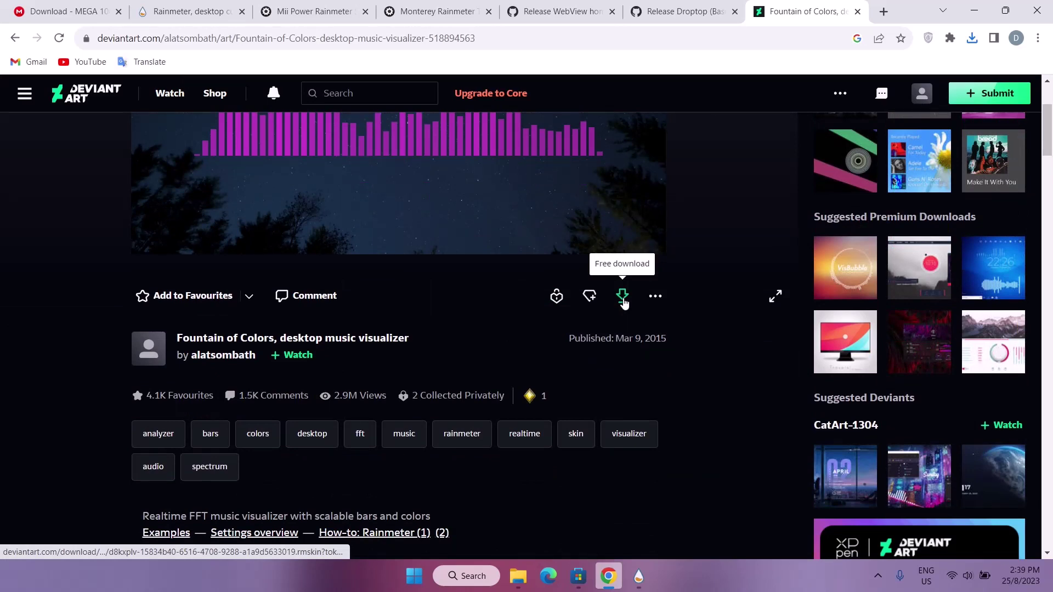
click(622, 297)
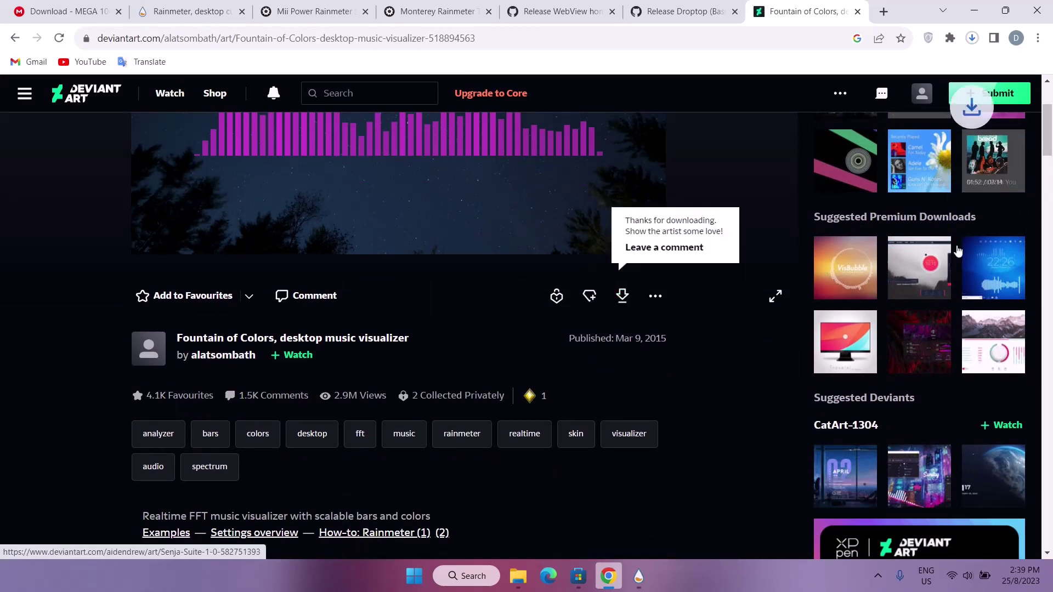
scroll(1051, 144, up, 1)
scroll(1051, 143, up, 3)
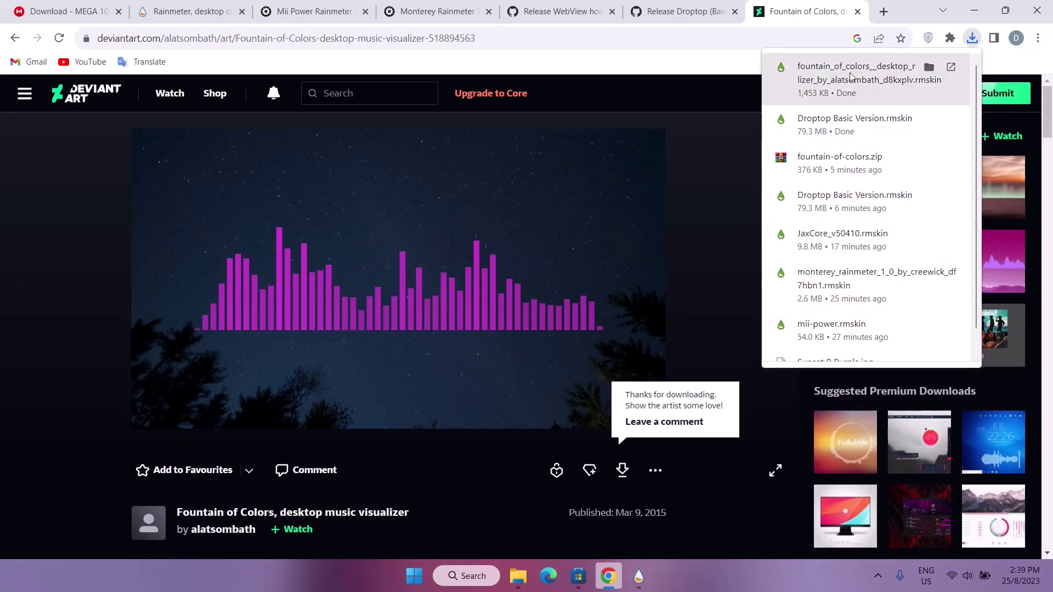
click(927, 68)
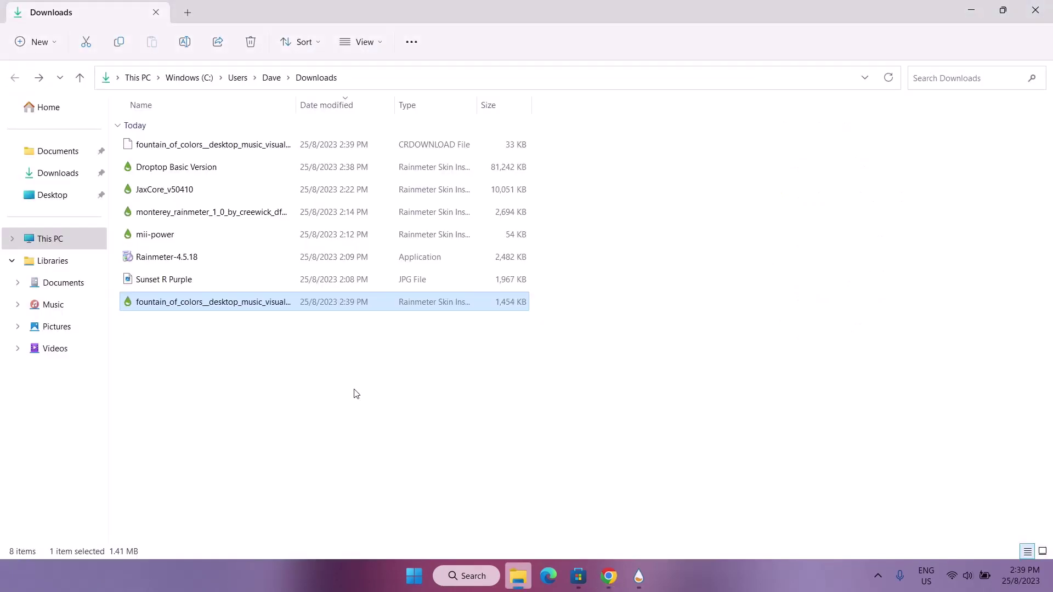
Install the downloaded Droptop Basic Version skin package.
click(219, 167)
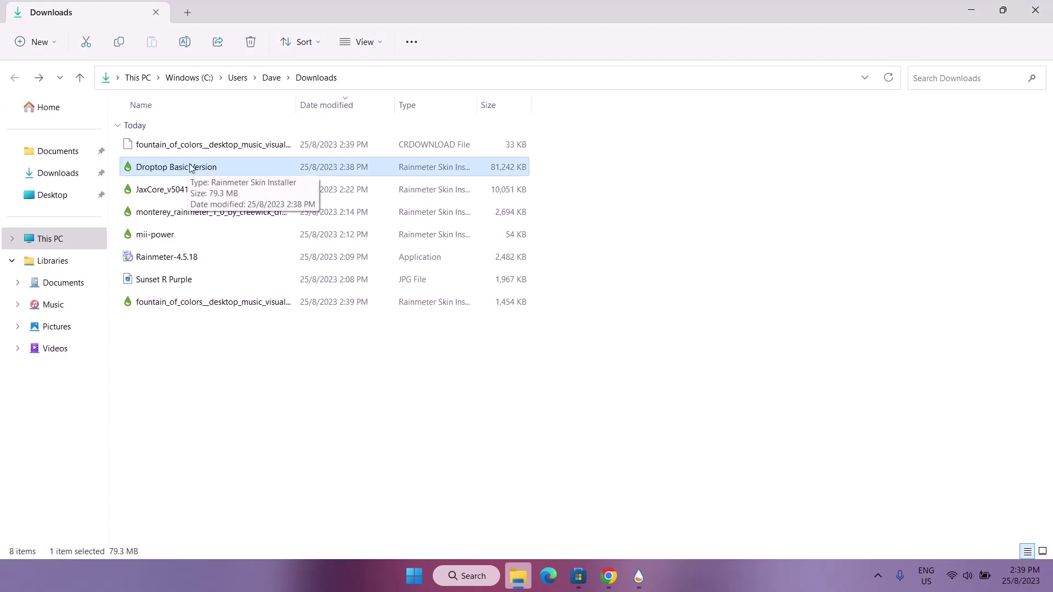
double_click(191, 167)
click(567, 415)
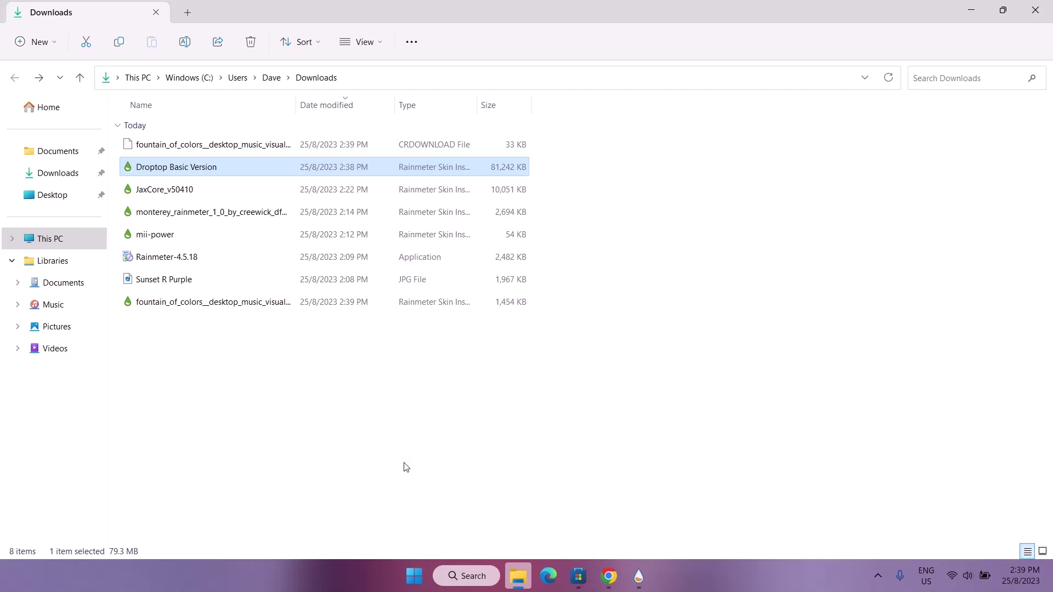
Install the Fountain of Colors skin package with Load included skins enabled, then minimize the open windows to reveal the desktop.
click(207, 303)
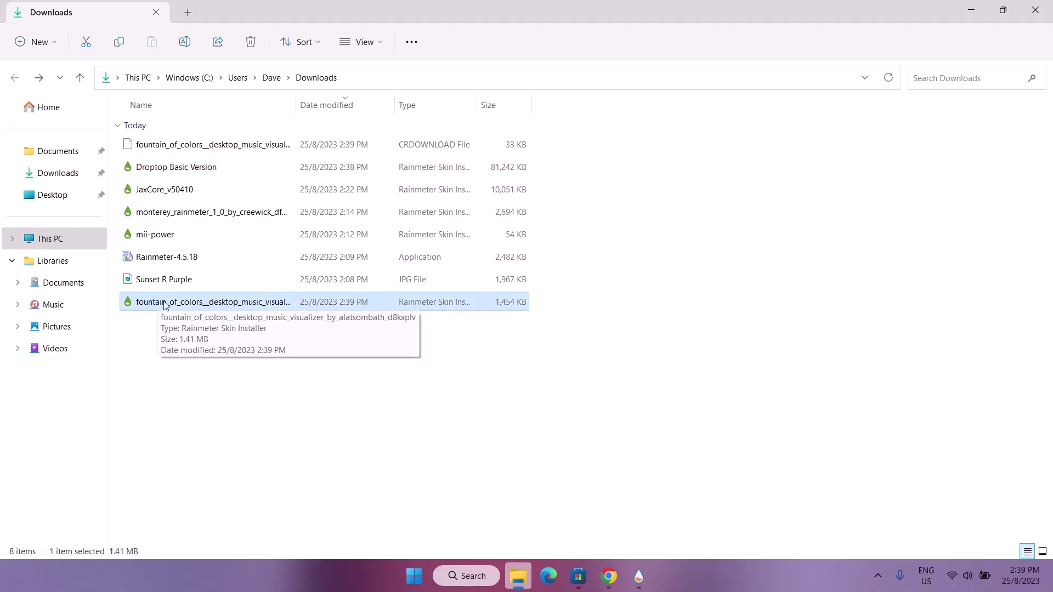
double_click(167, 303)
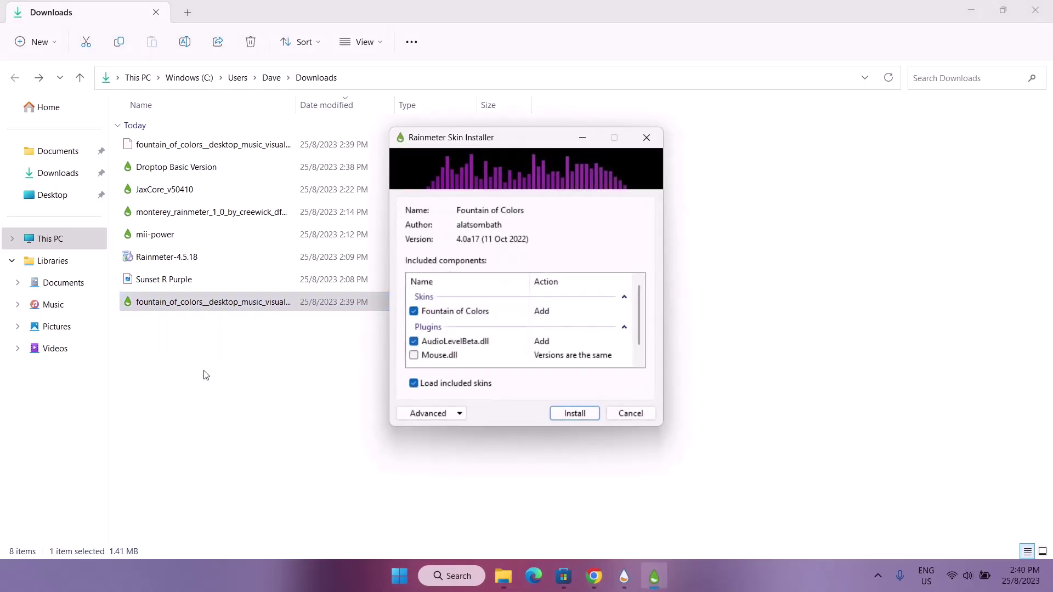
click(568, 414)
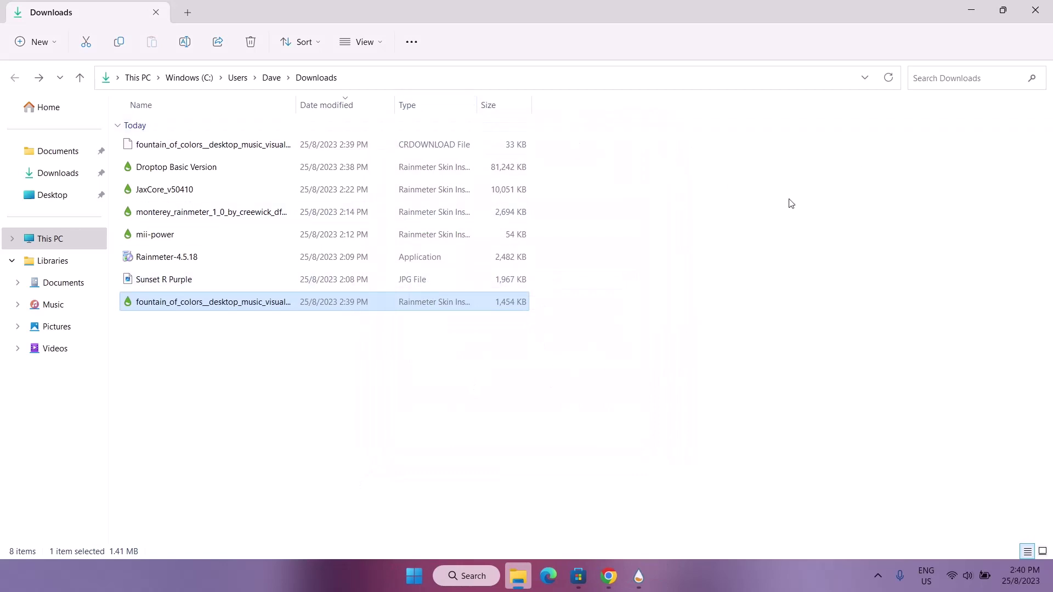
click(964, 10)
click(965, 10)
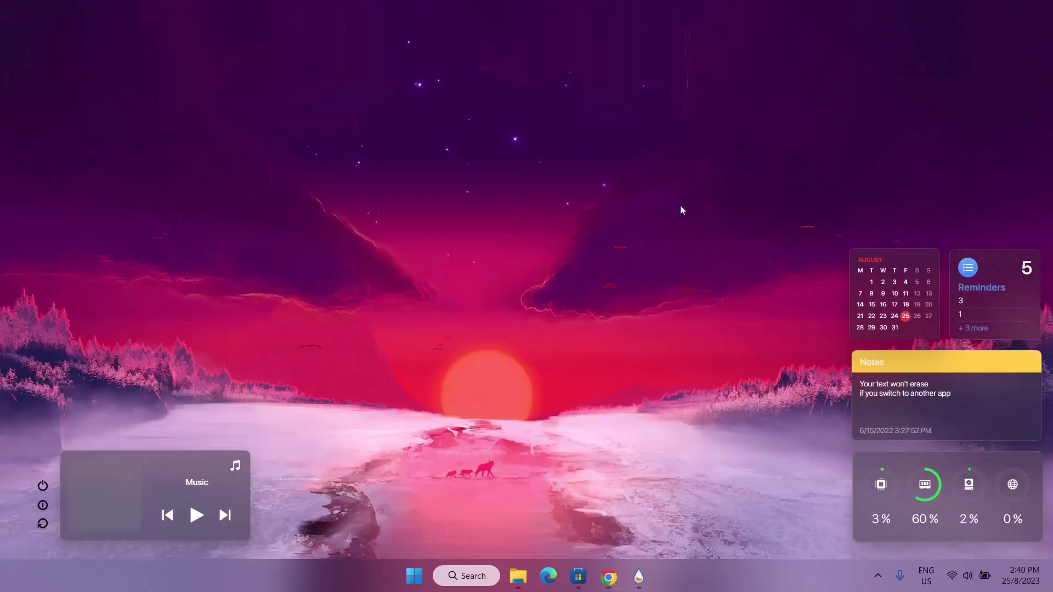
In the Rainmeter manager, refresh all skins and load Settings.ini from the Main folder of #JaxCore.
click(638, 575)
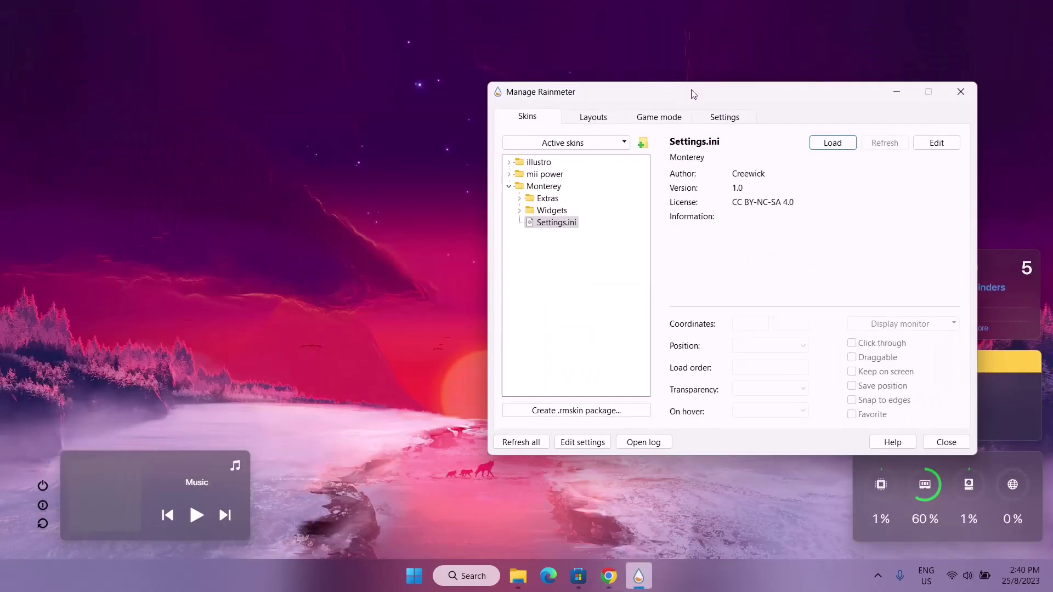
drag(693, 93, 762, 52)
click(601, 405)
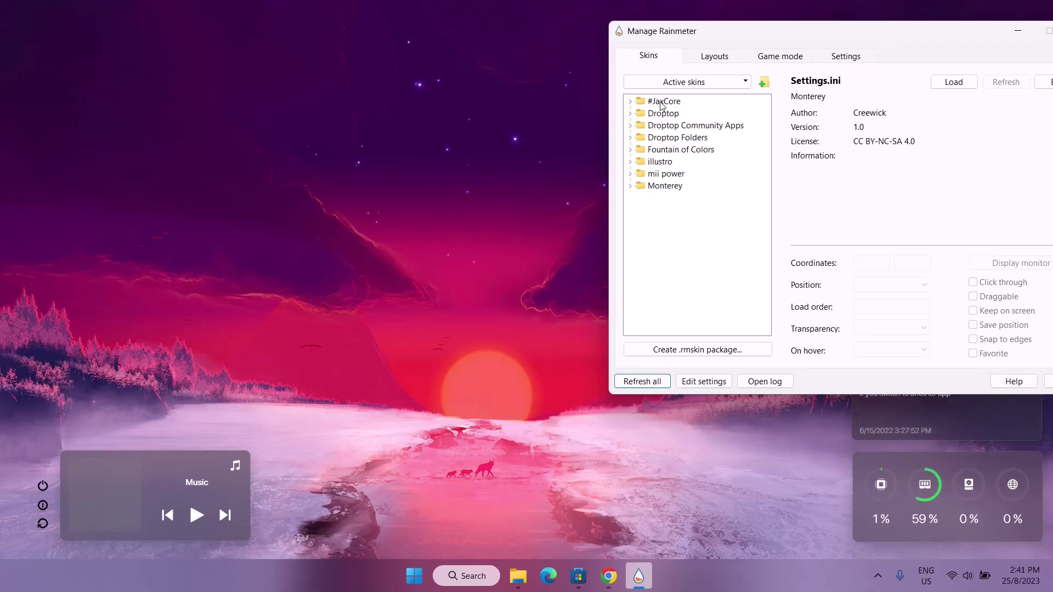
click(630, 103)
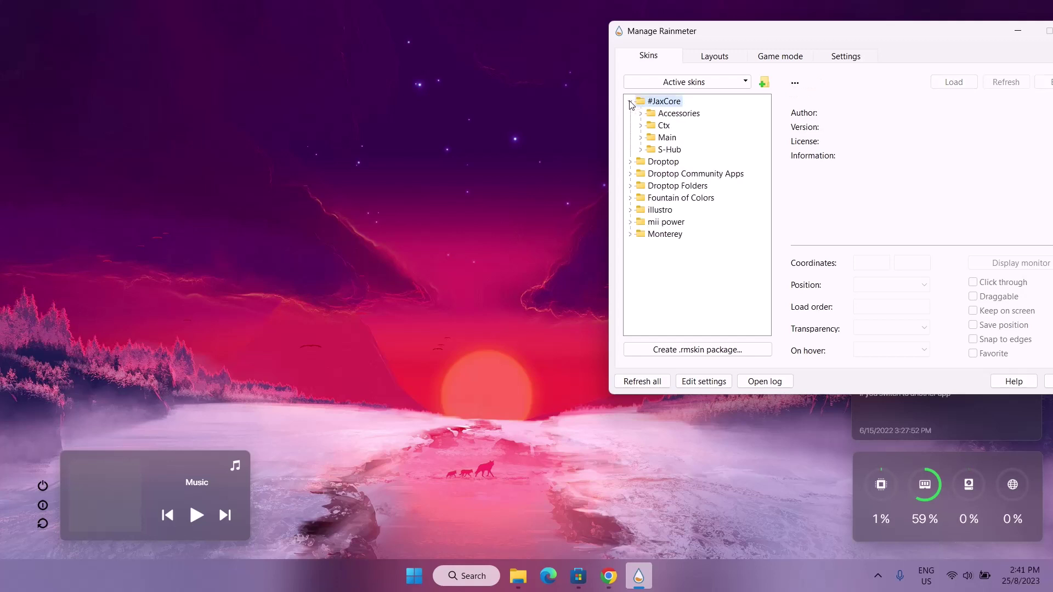
click(641, 138)
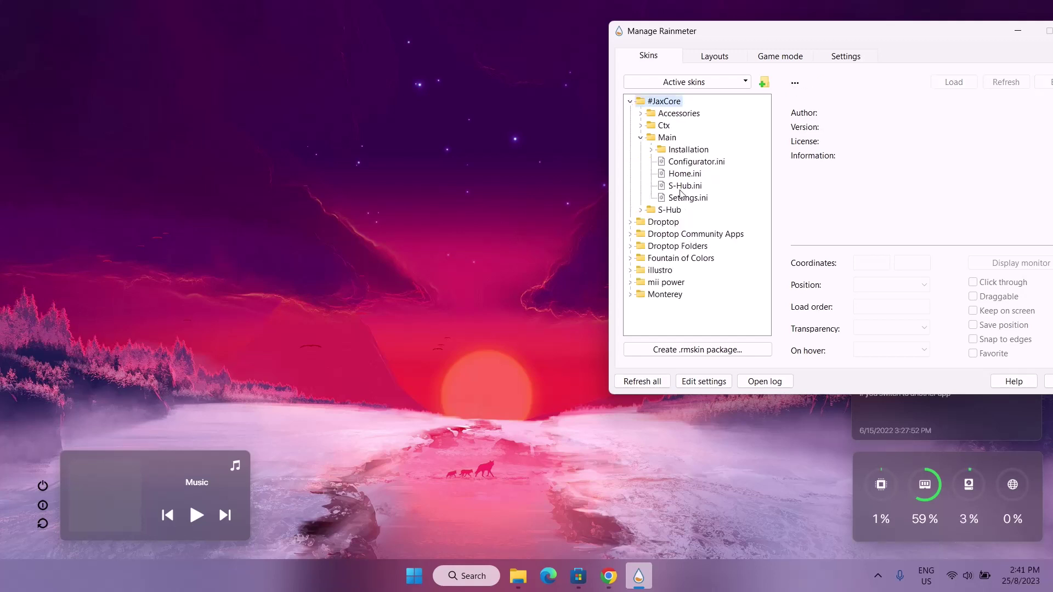
click(681, 198)
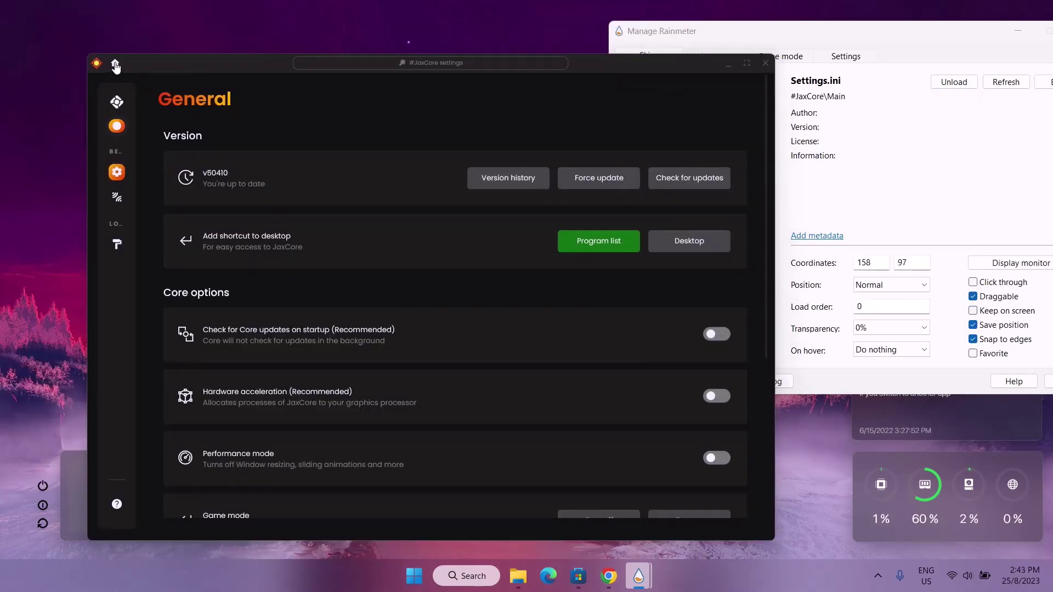
Install ModularClocks 2.5 from the mClocks entry on the JaxCore home page and dismiss its change log.
click(115, 65)
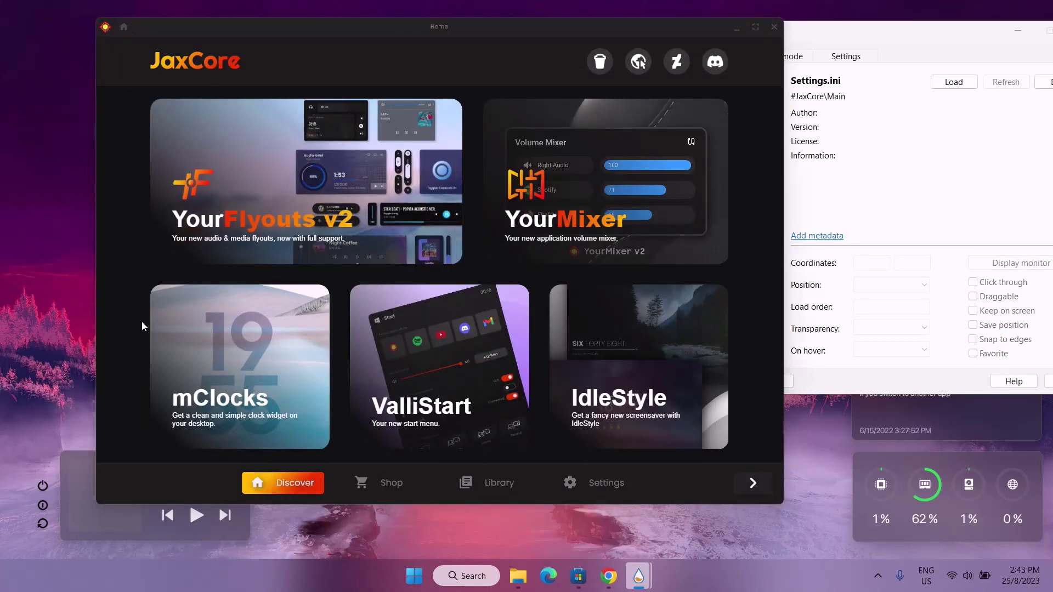
click(237, 361)
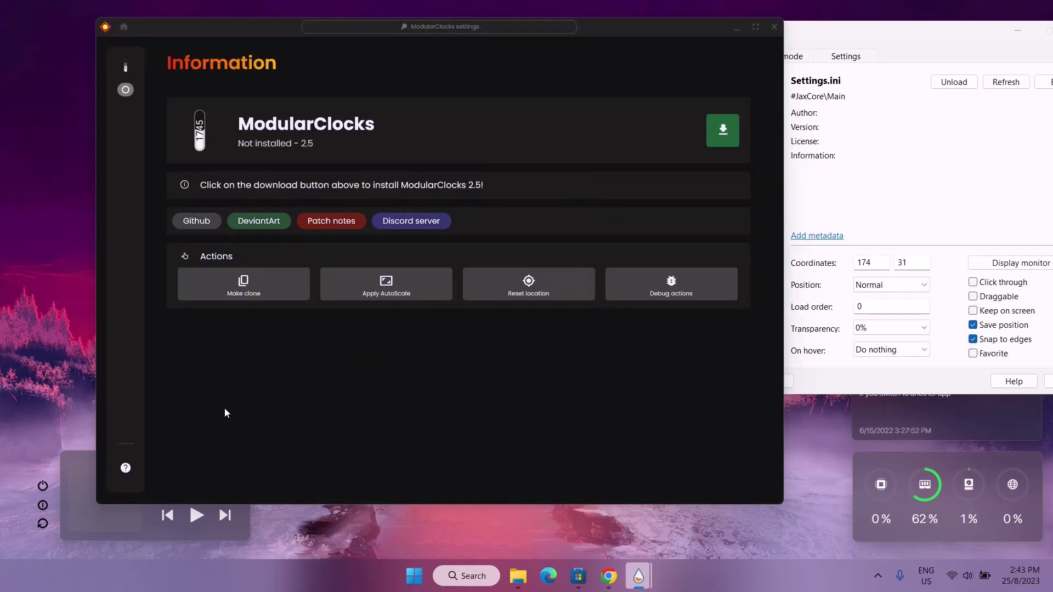
drag(235, 28, 294, 27)
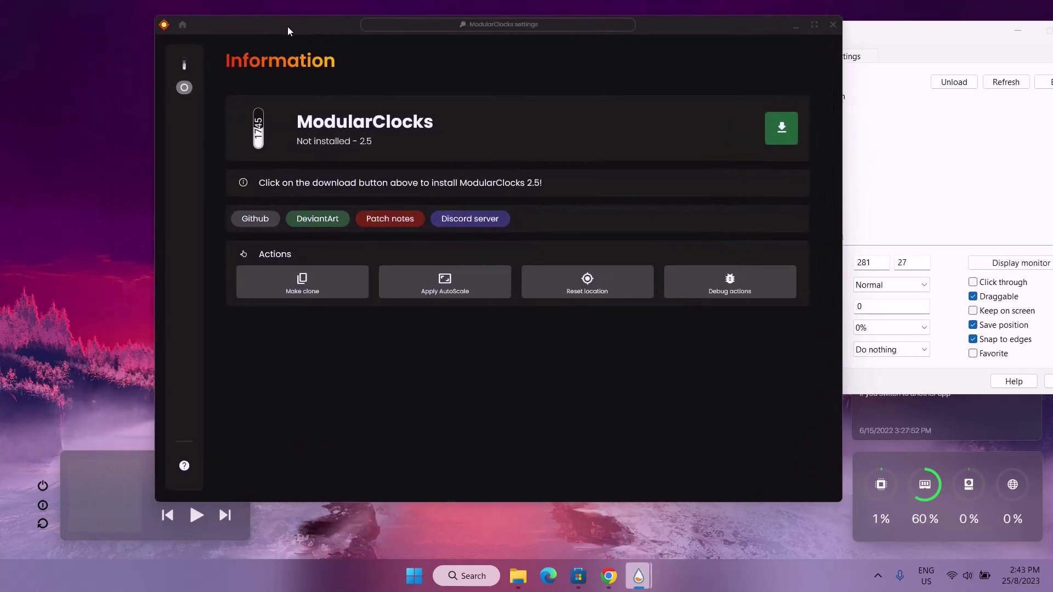
click(781, 131)
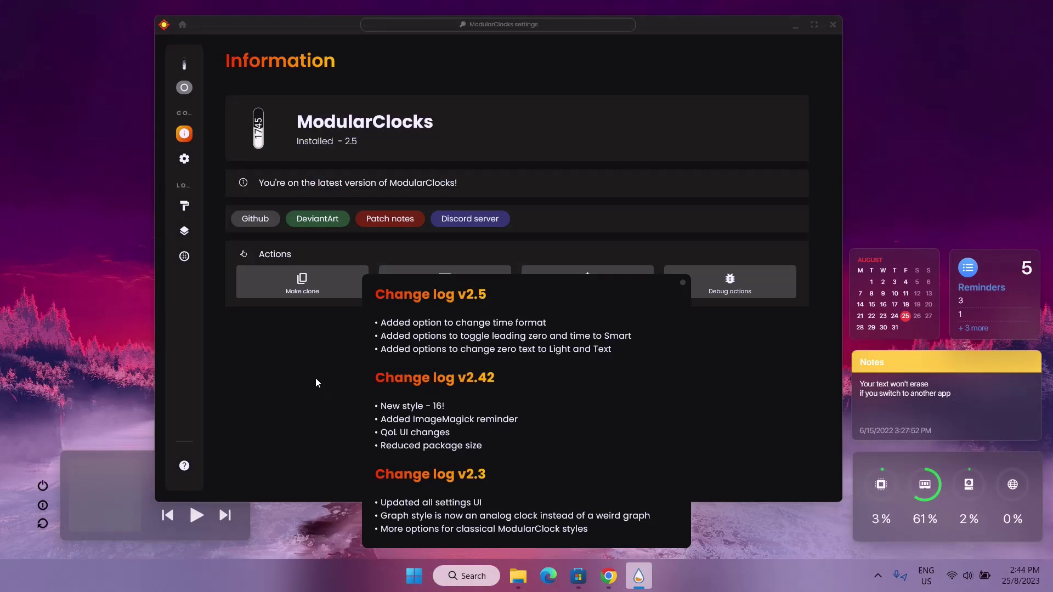
click(683, 284)
Activate ModularClocks with the Light clock style showing the weekday name, and shift the clock closer to the desktop's left edge.
mouse_move(193, 218)
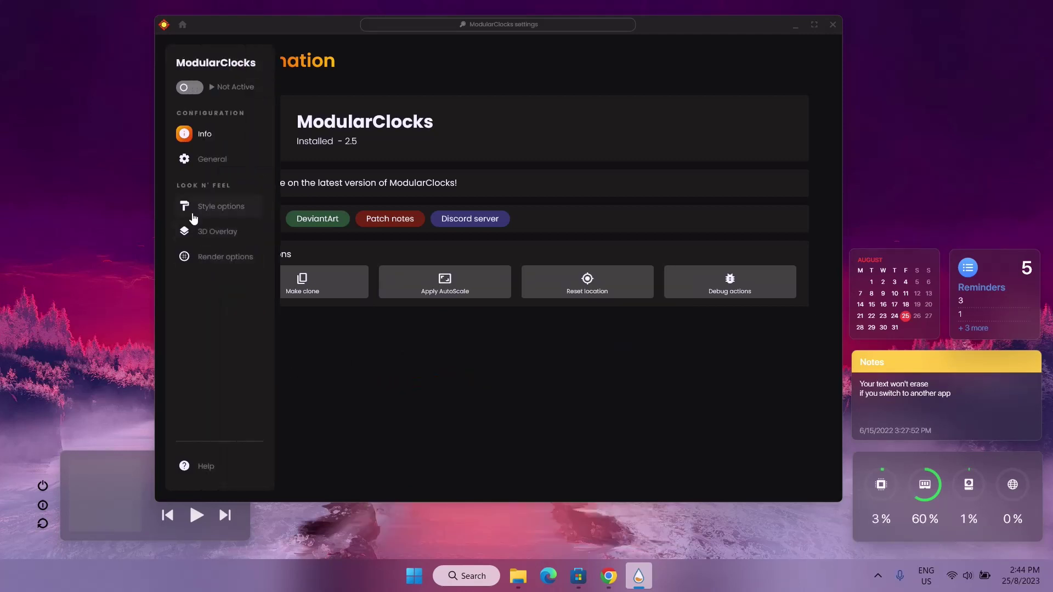
click(189, 88)
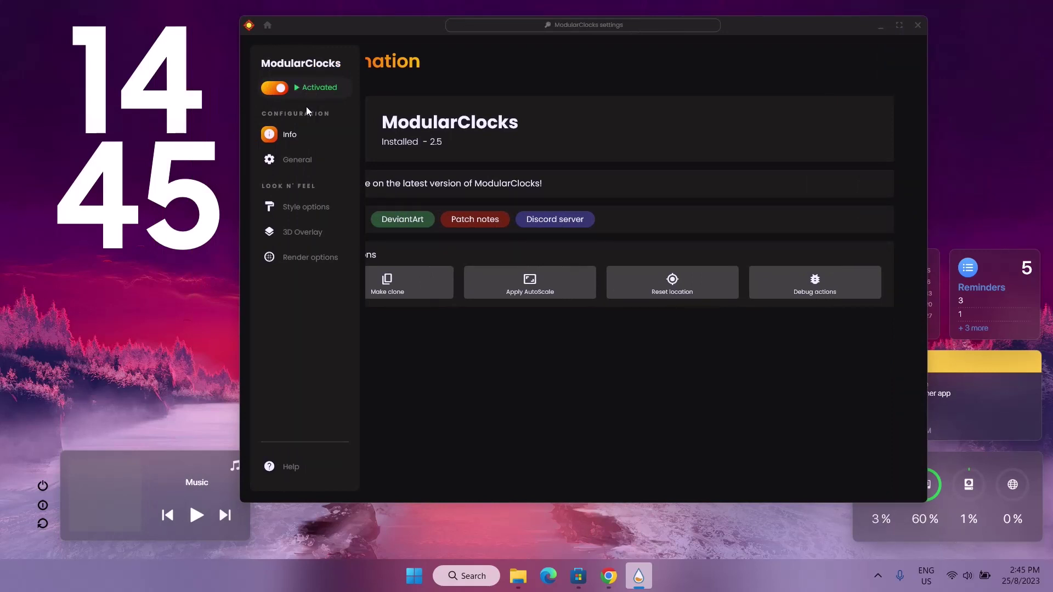
click(300, 165)
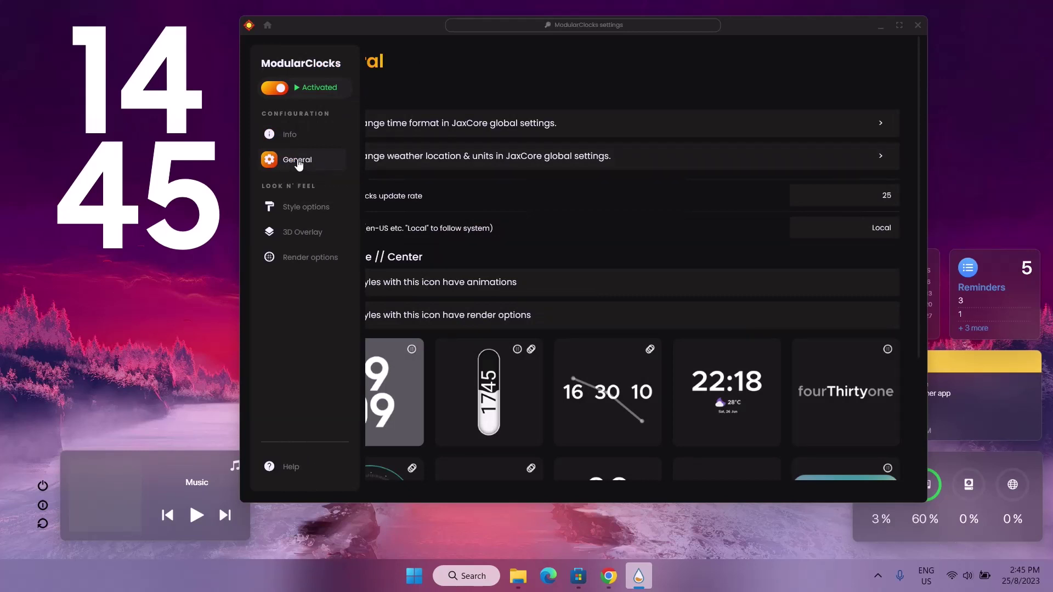
scroll(371, 322, down, 3)
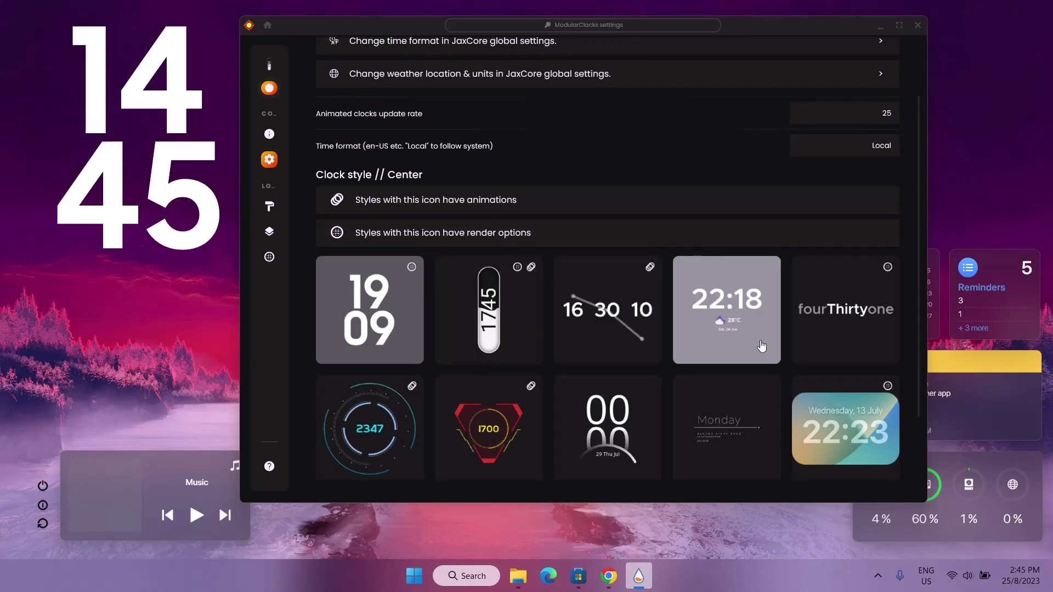
click(733, 433)
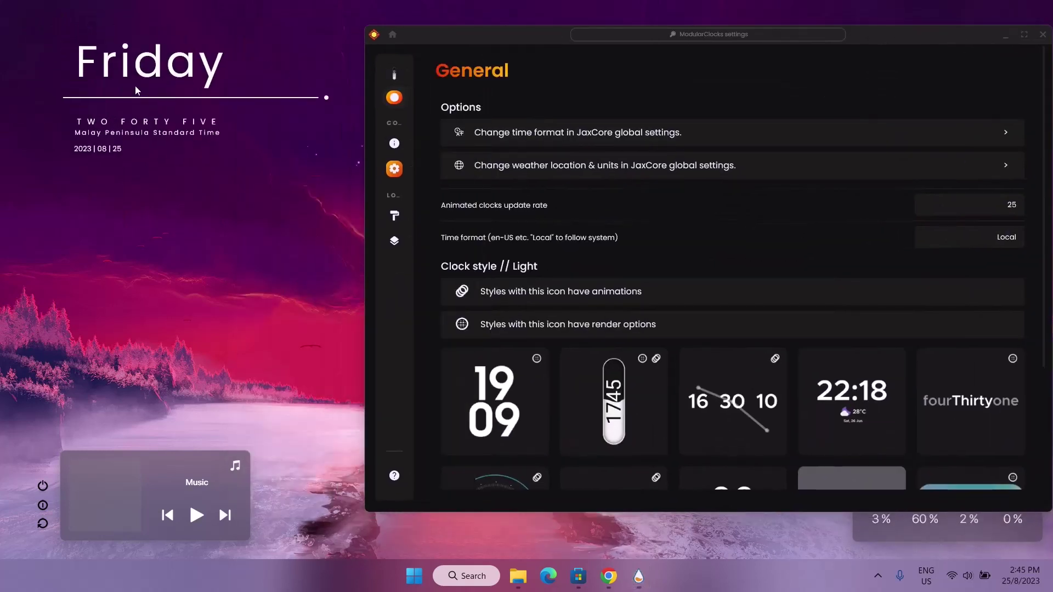
drag(88, 86, 93, 97)
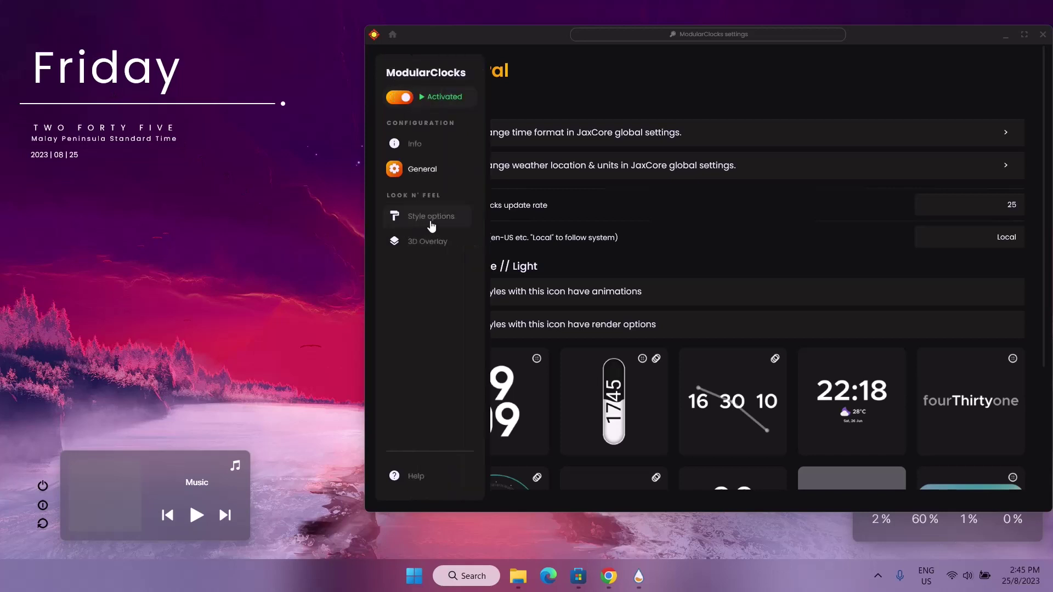
Set the Light clock's widget size to 2, reposition the enlarged clock on the desktop, and close the ModularClocks settings.
click(432, 217)
double_click(1013, 132)
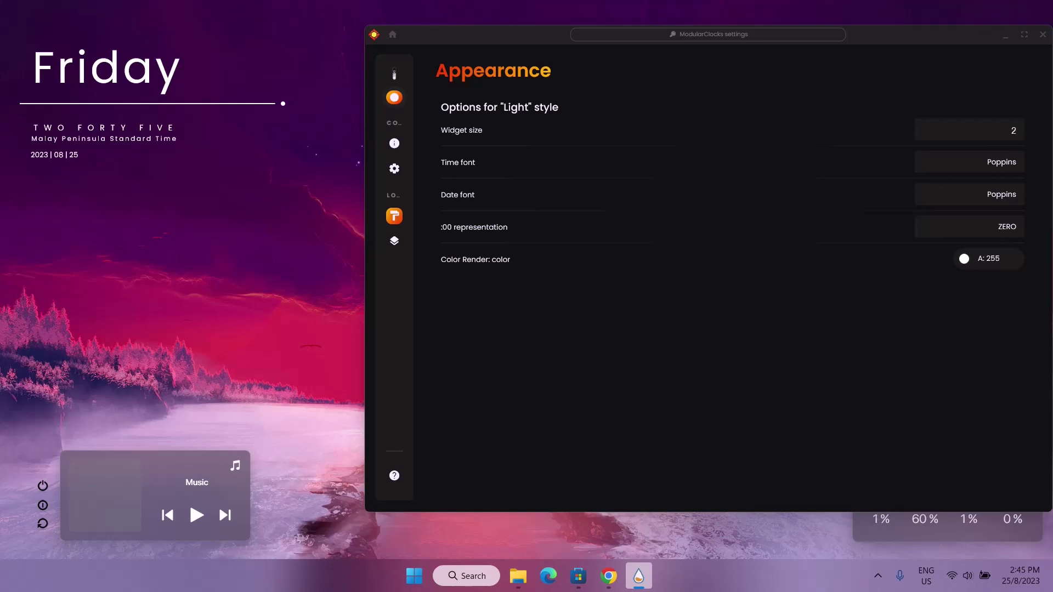
key(Return)
click(114, 163)
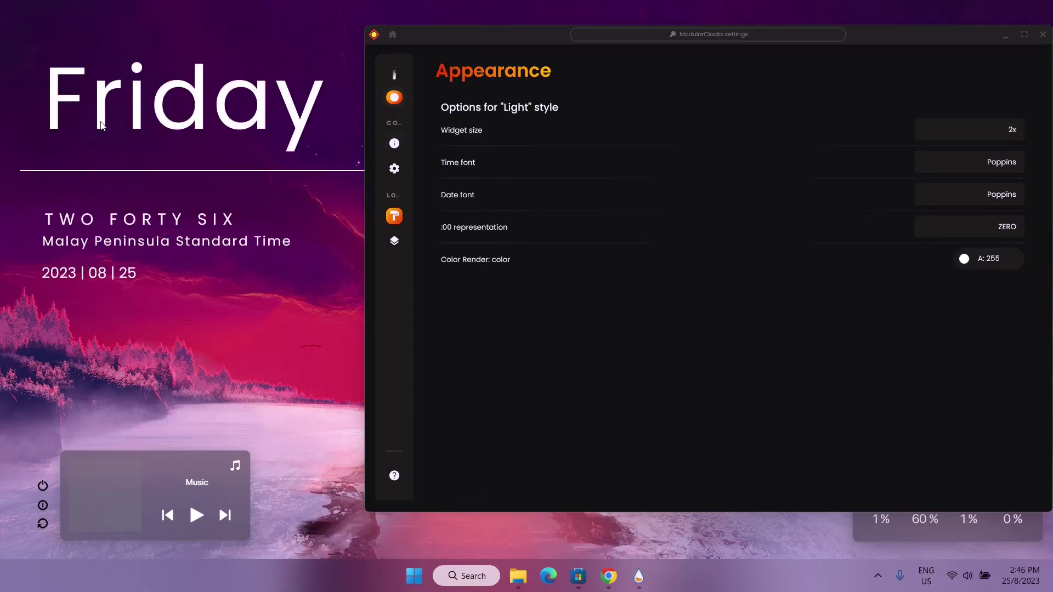
click(1009, 39)
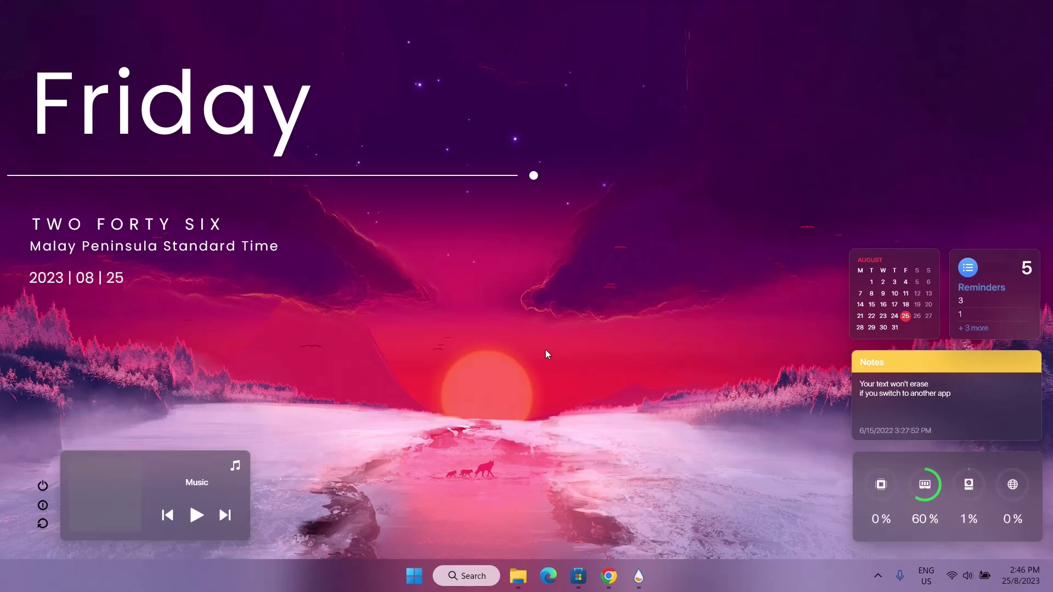
click(639, 575)
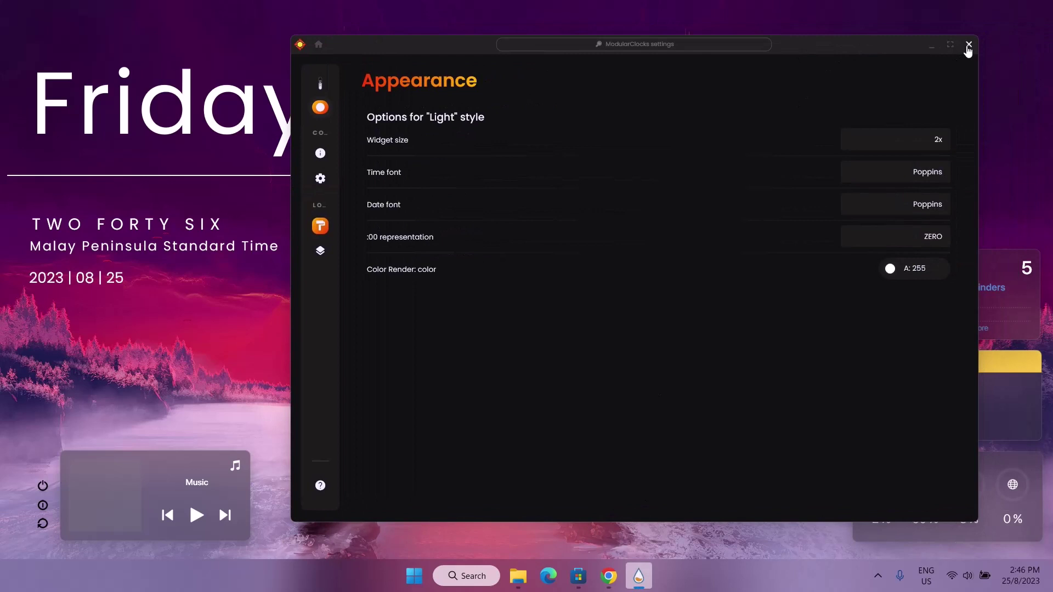
click(968, 45)
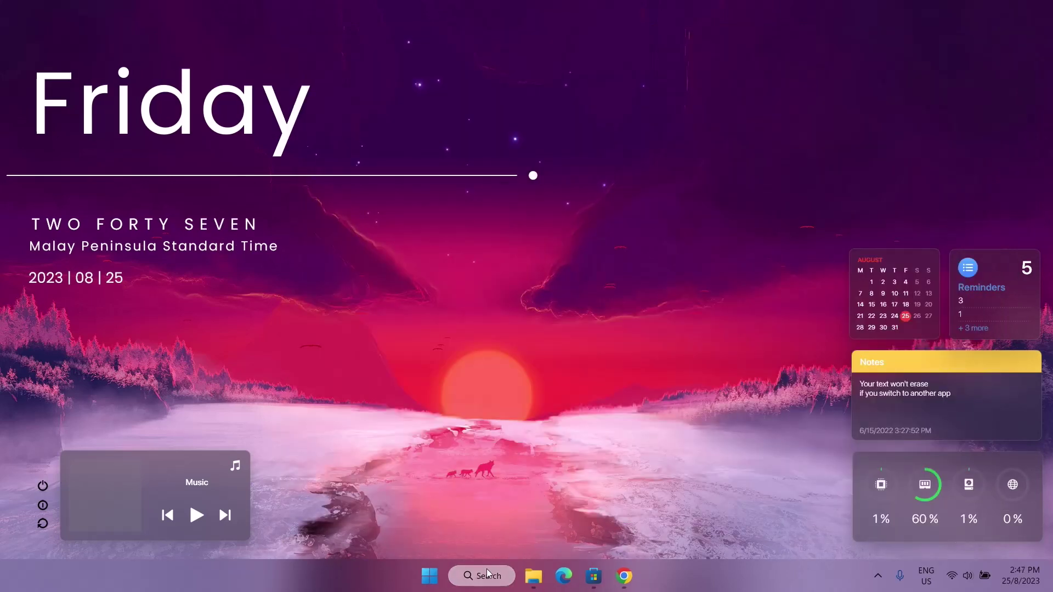
Reopen the Rainmeter manager, load DropdownBar.ini from Droptop's DropdownBar folder, and dismiss the manager window.
click(878, 576)
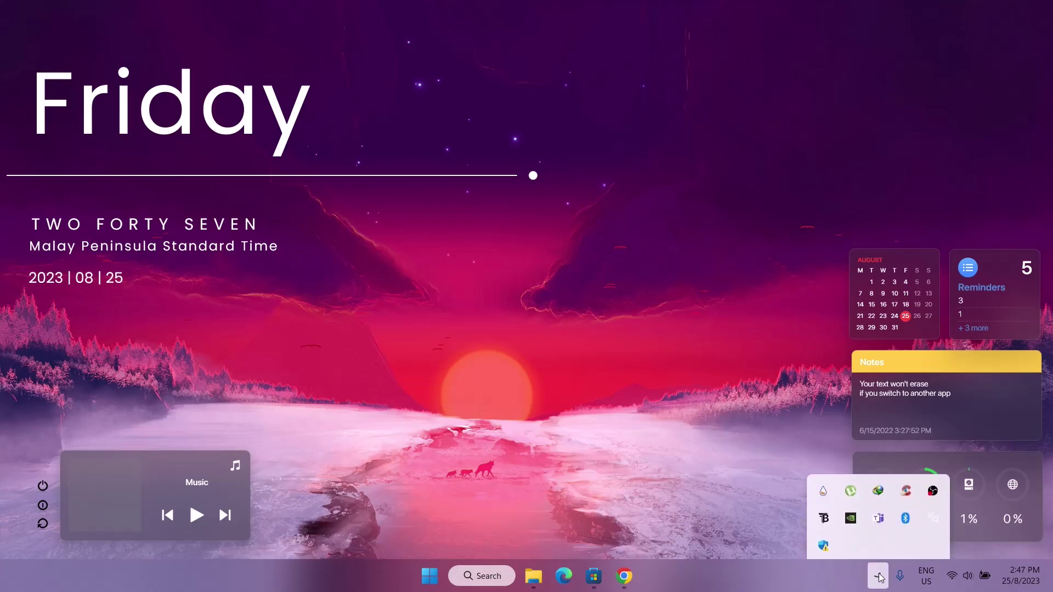
click(823, 491)
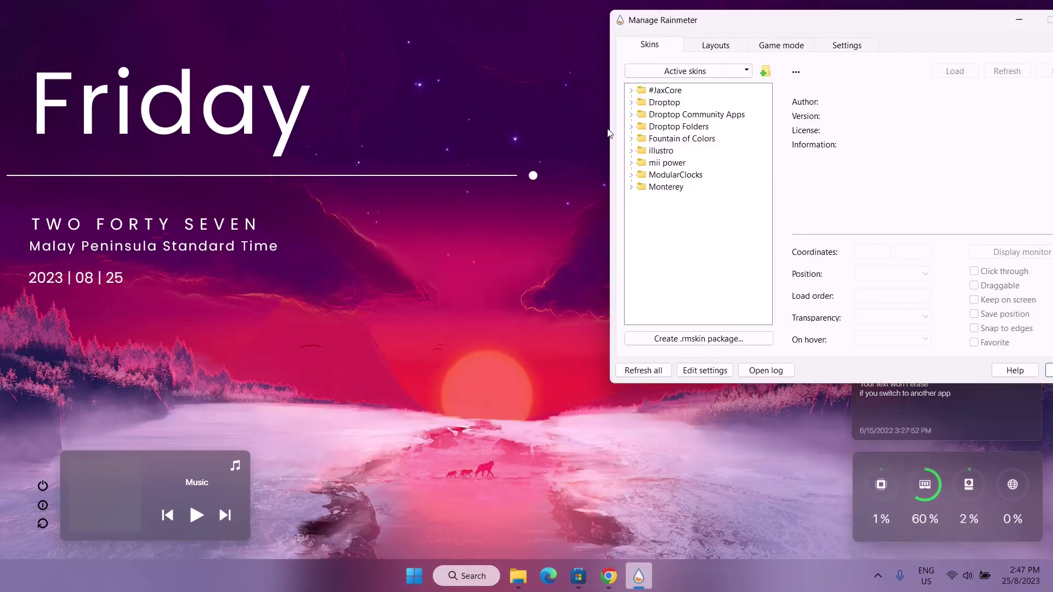
click(631, 102)
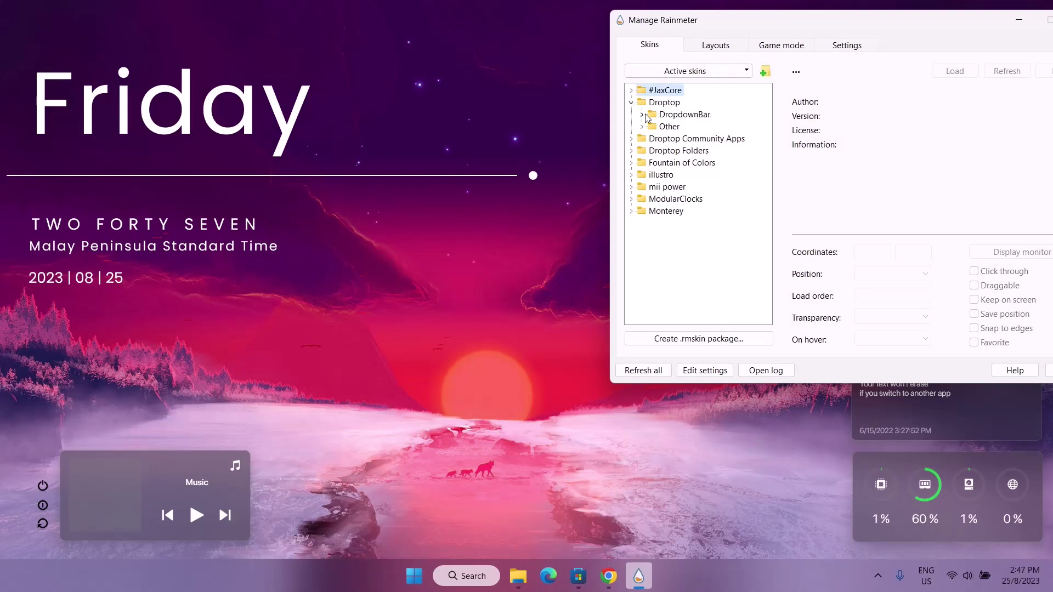
click(642, 115)
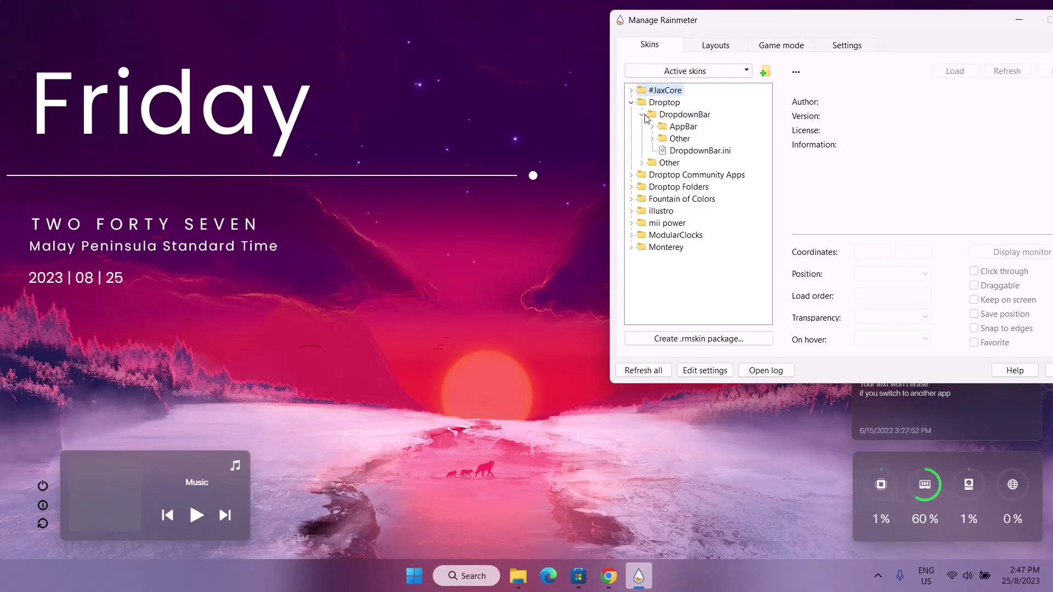
click(690, 153)
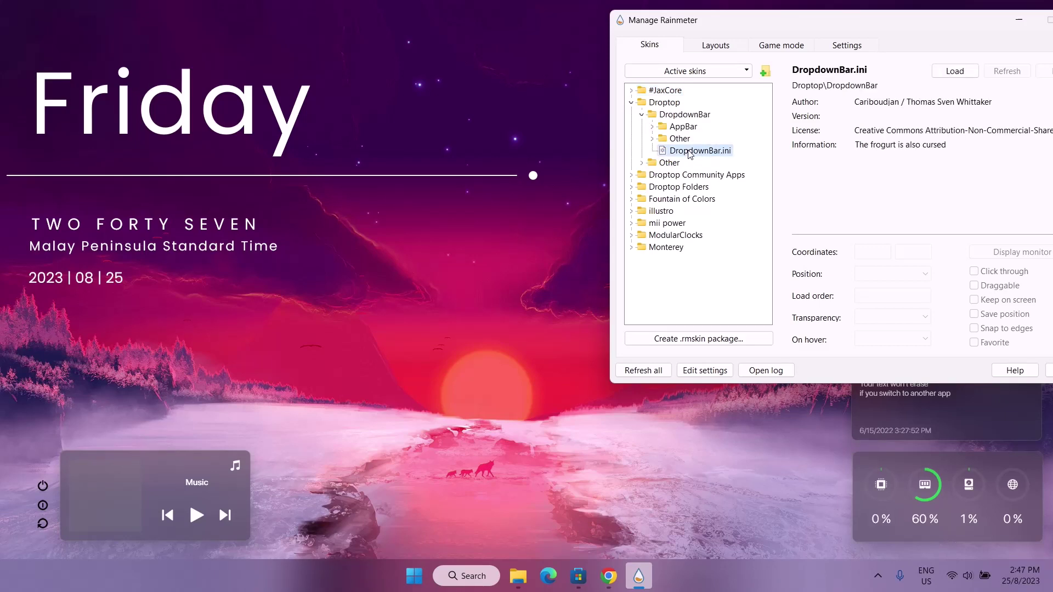
click(958, 73)
click(985, 28)
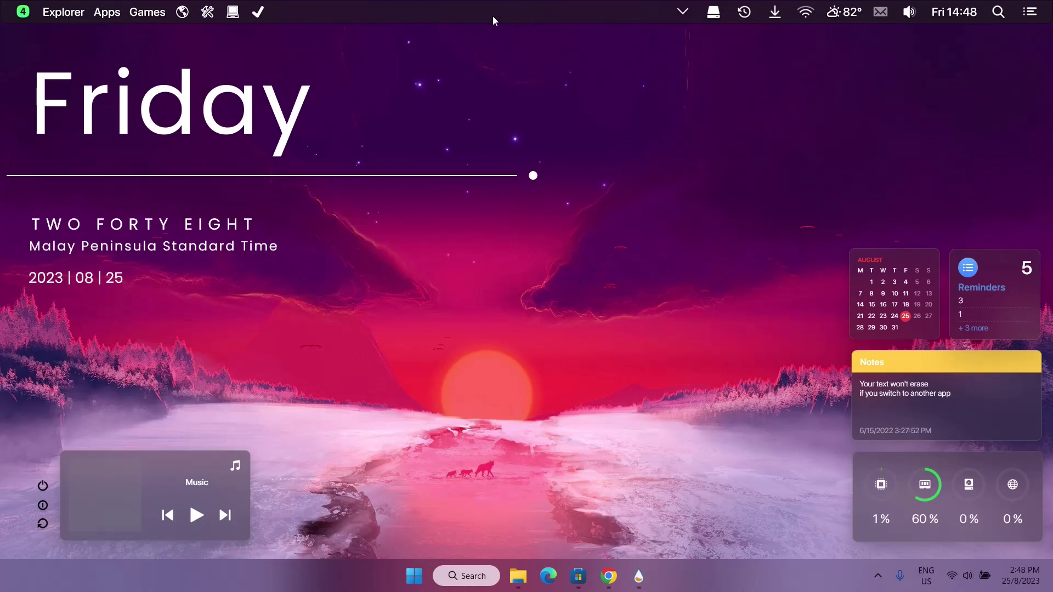
Set the Droptop bar's size to 90%.
right_click(453, 9)
mouse_move(505, 77)
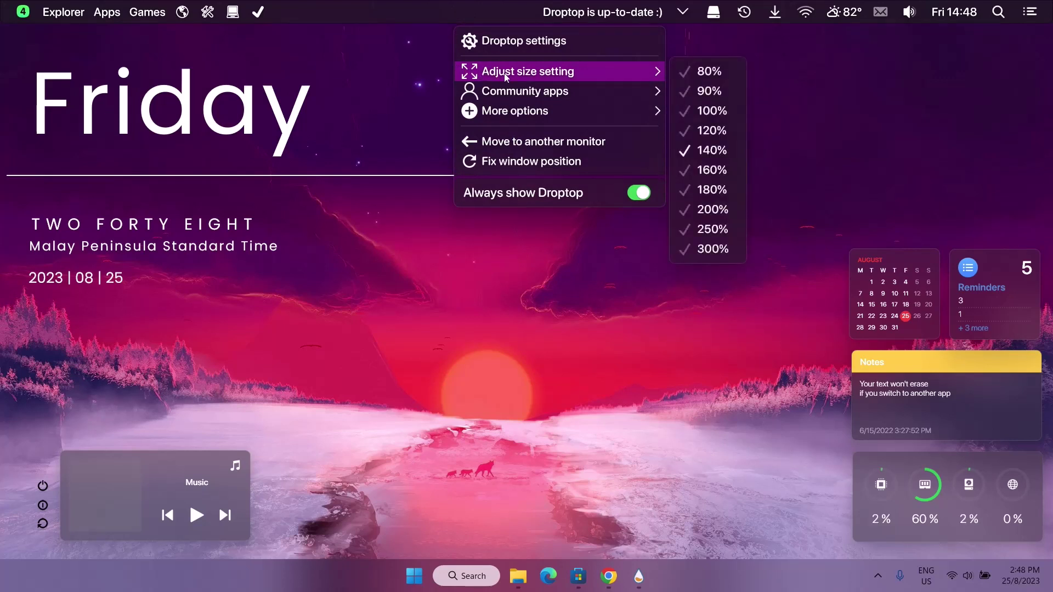
click(713, 96)
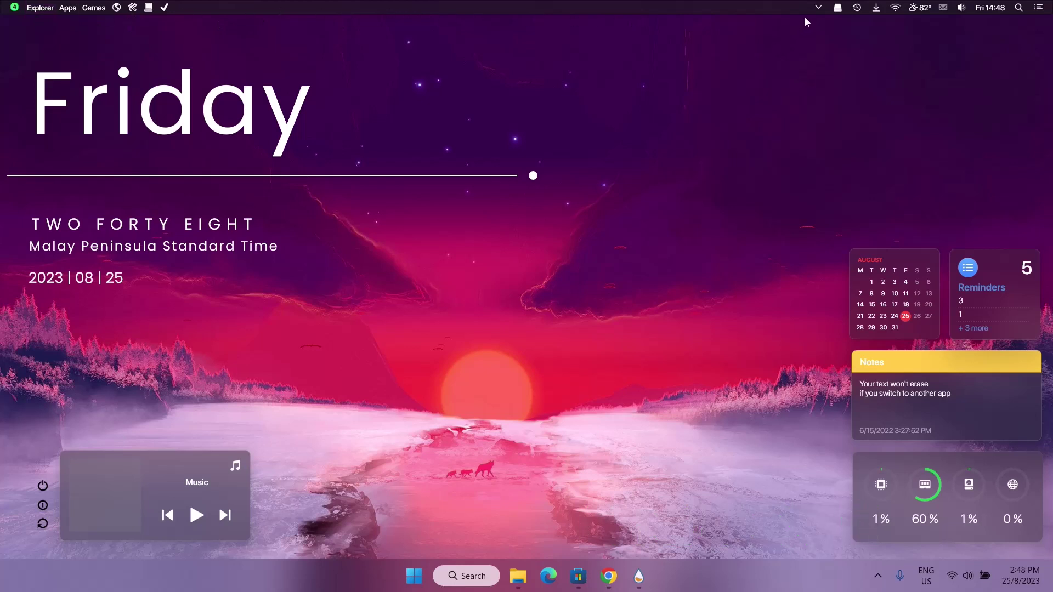
In Droptop's app drawer, turn off the Disks, Recent files, Wifi & Bluetooth, Mail, and Volume & playback apps.
click(818, 7)
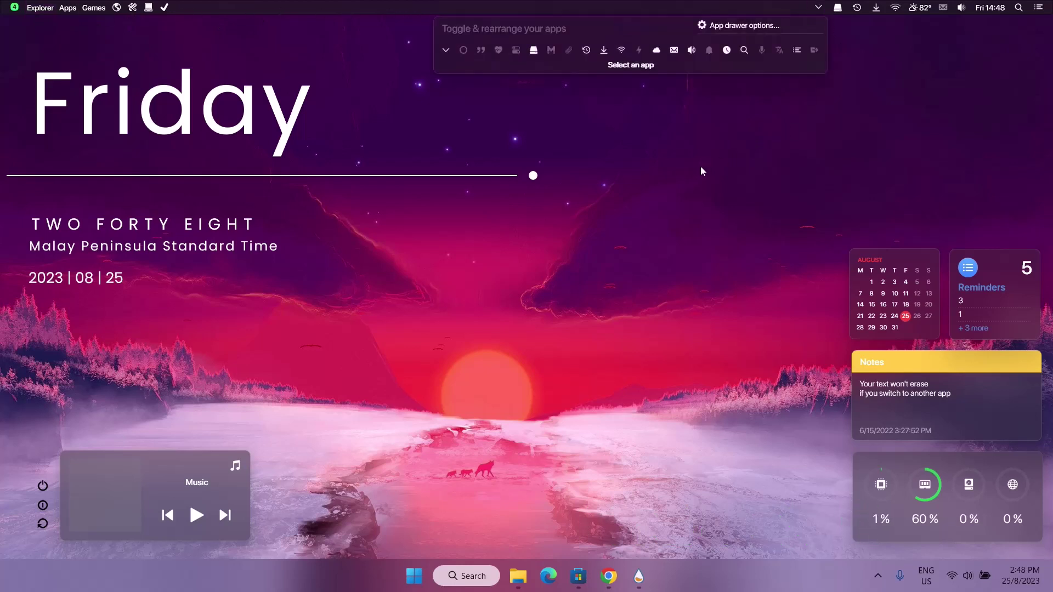
click(535, 52)
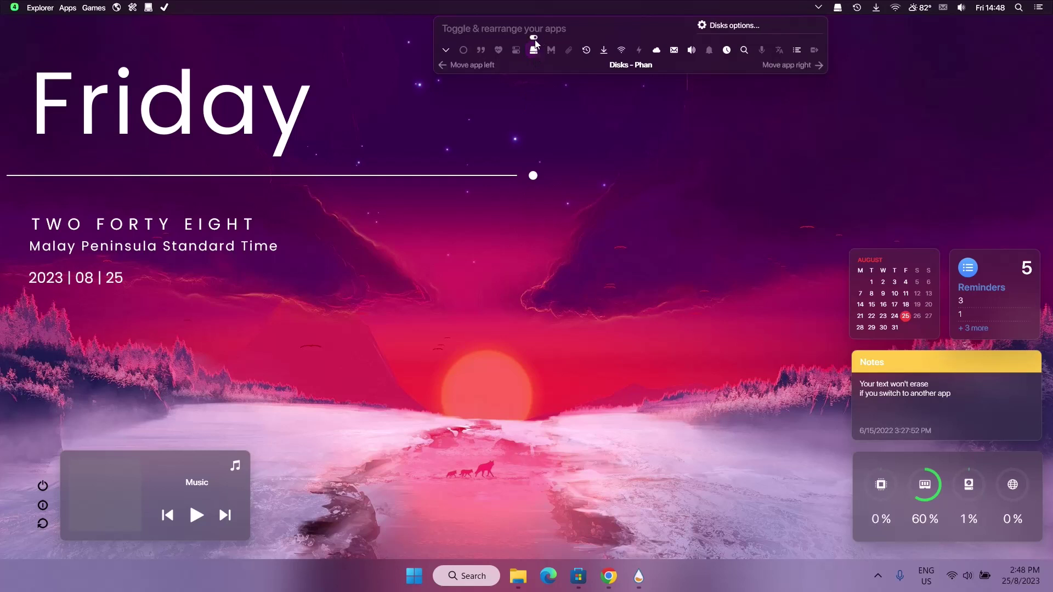
click(534, 39)
click(586, 51)
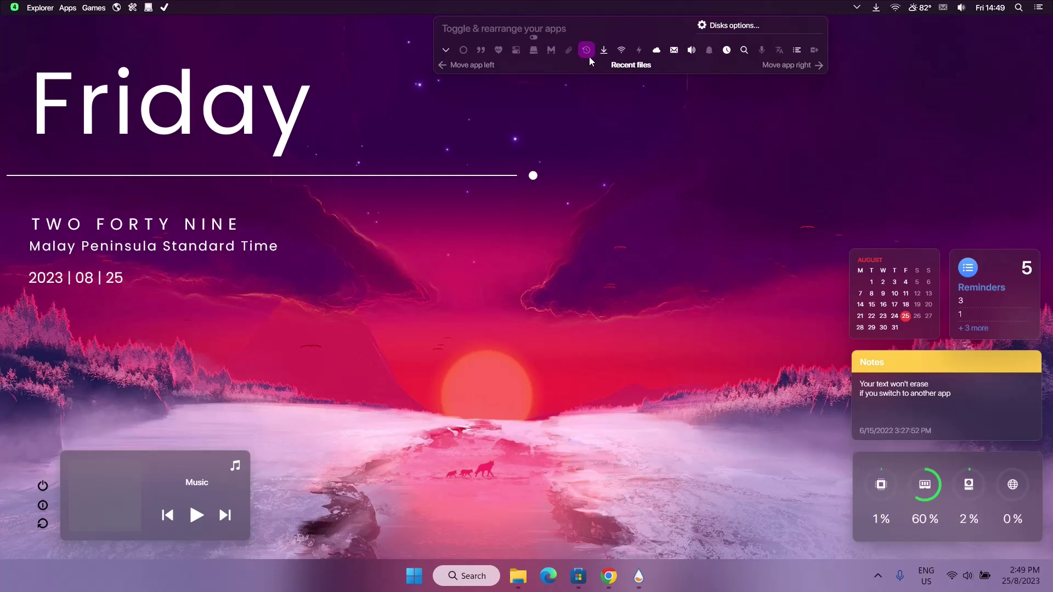
click(621, 49)
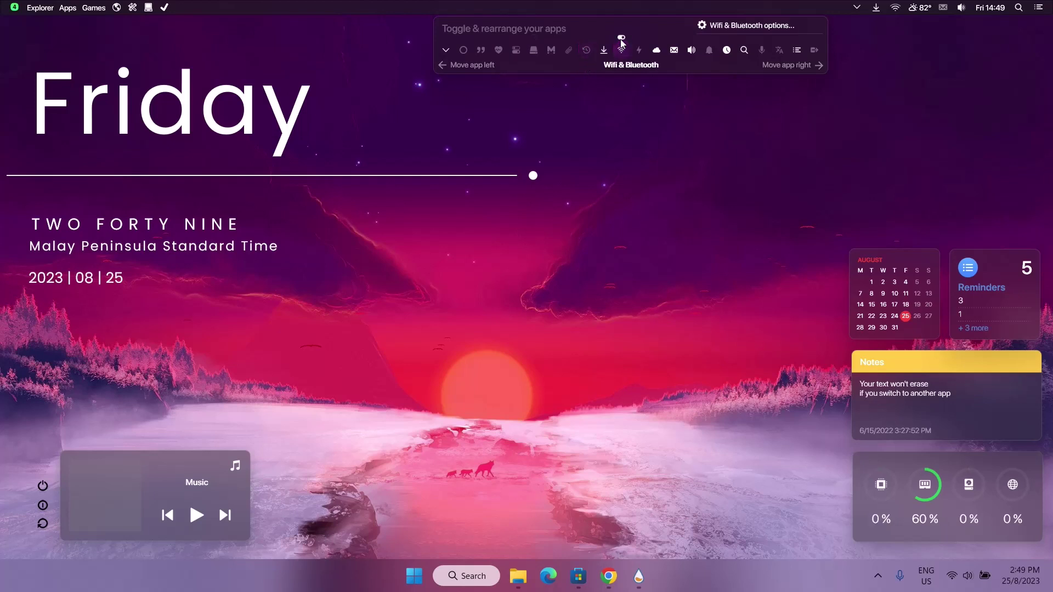
click(621, 41)
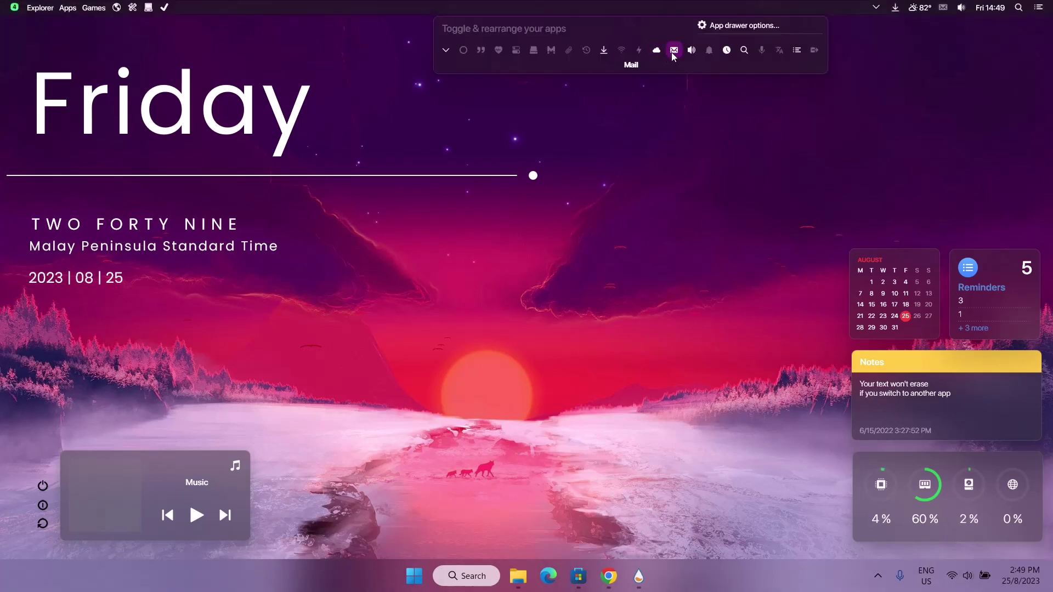
click(672, 50)
click(672, 37)
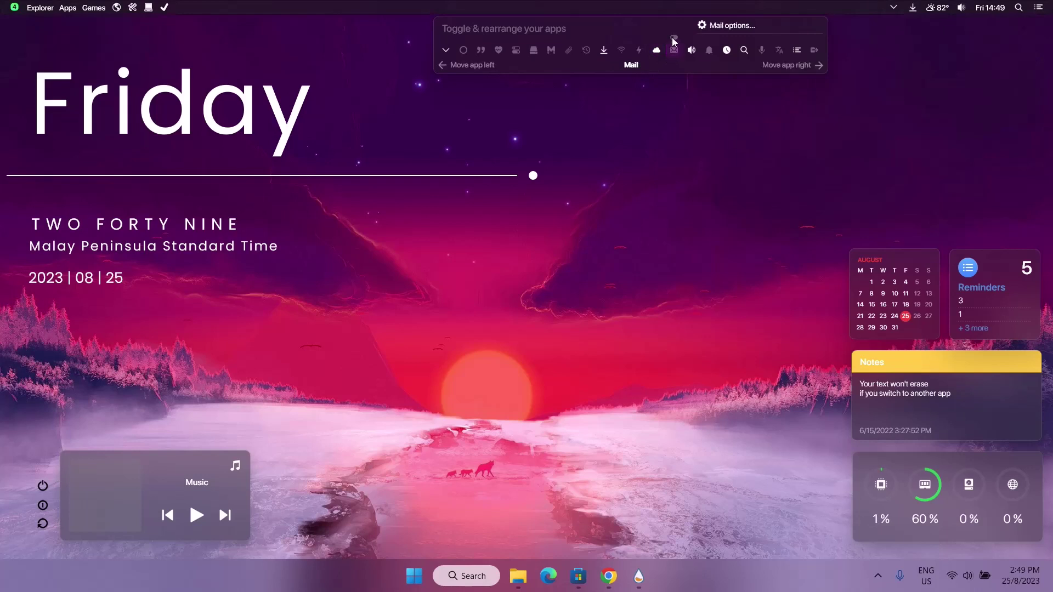
click(691, 49)
click(691, 38)
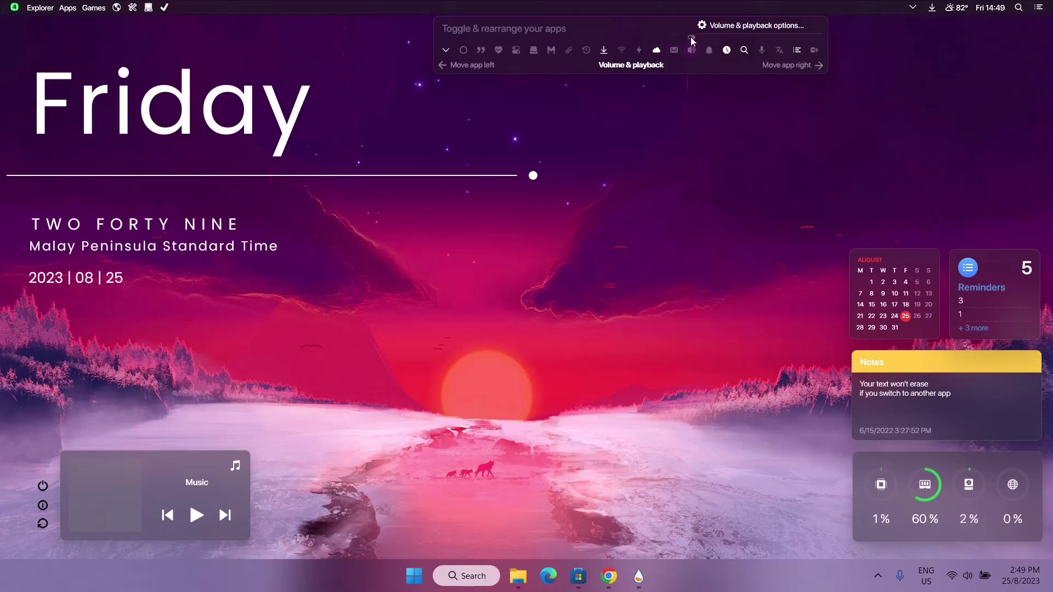
Turn off the Time and Search apps in Droptop's app drawer and close the drawer.
click(726, 50)
click(726, 37)
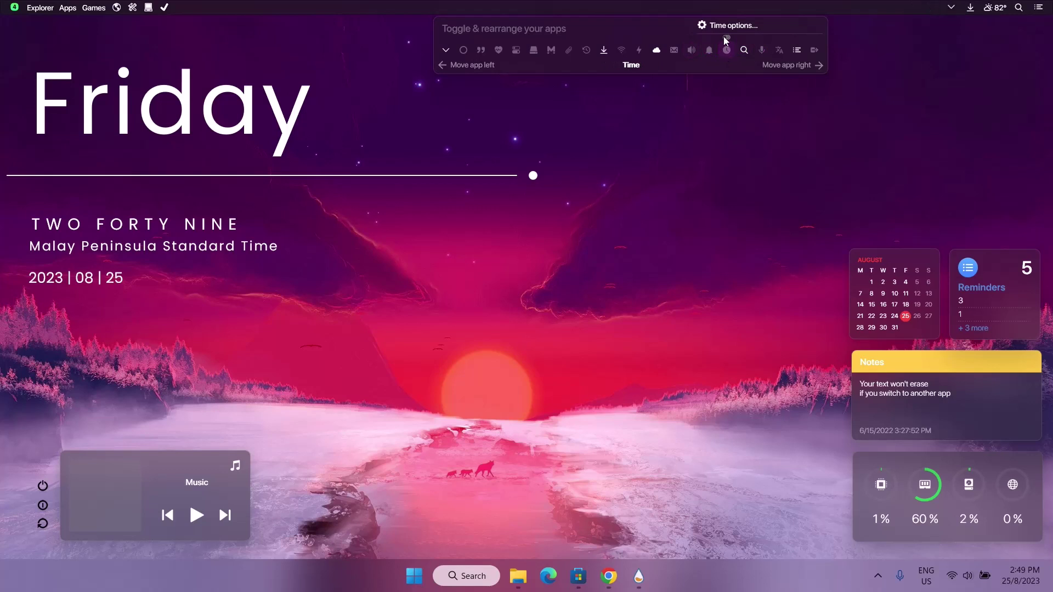
click(744, 50)
click(744, 37)
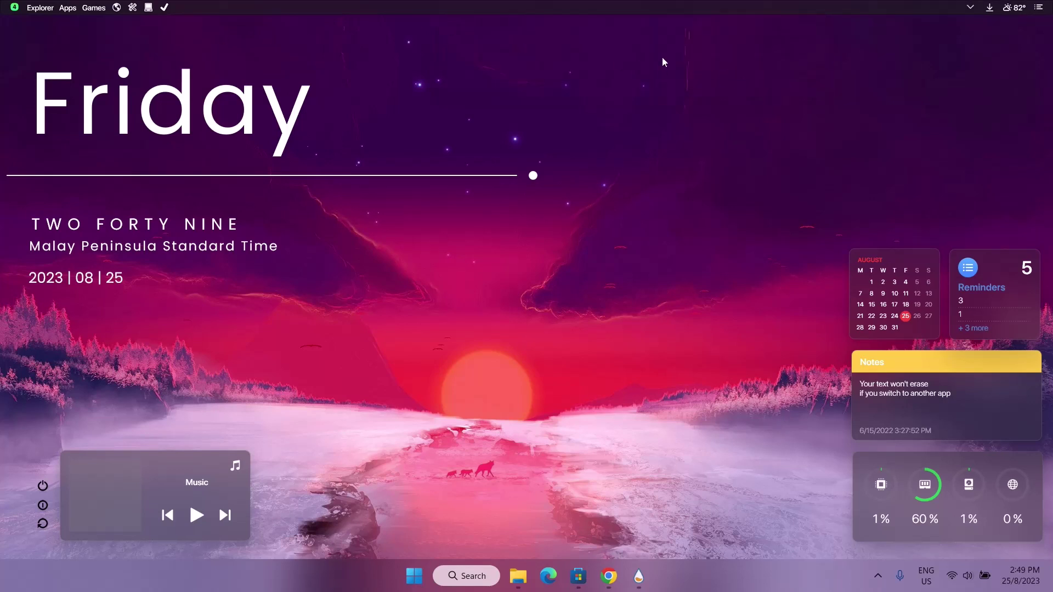
Hide the checkmark, computer, tools and globe folders from the Droptop bar and dismiss its folder options.
right_click(161, 10)
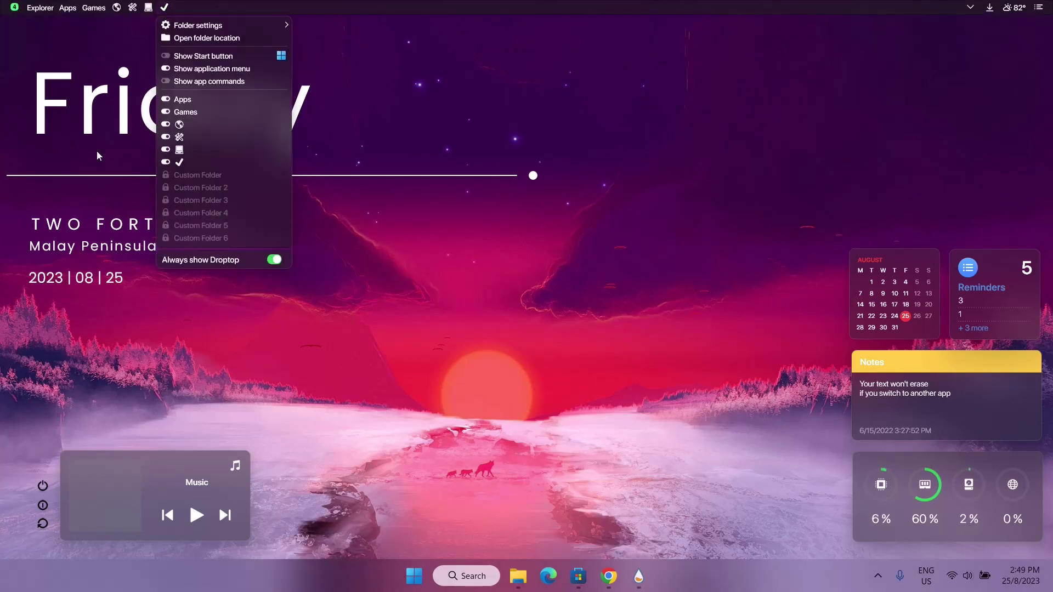
click(164, 164)
click(165, 149)
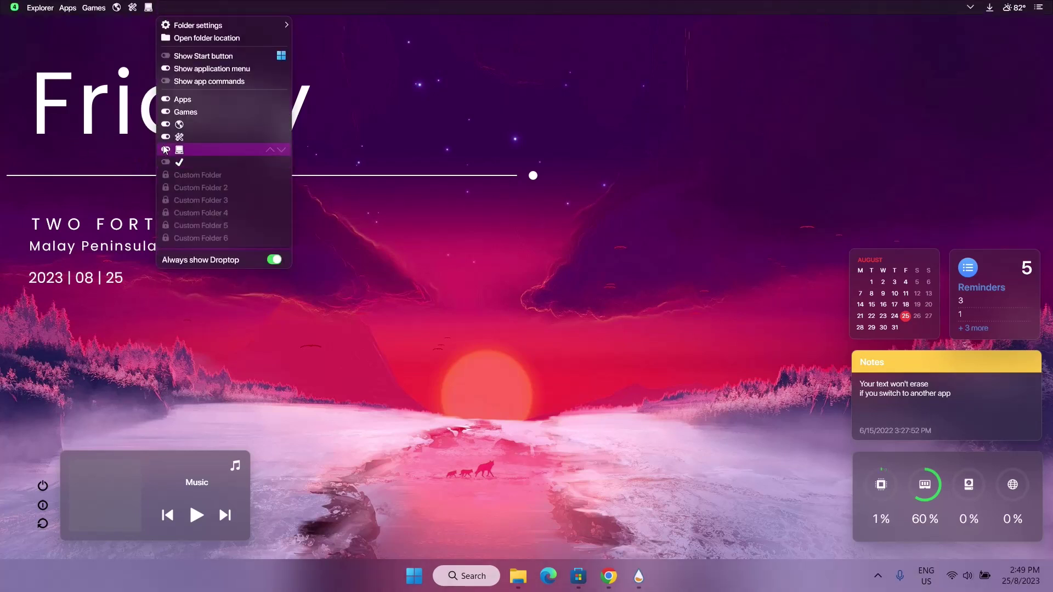
click(165, 137)
click(165, 125)
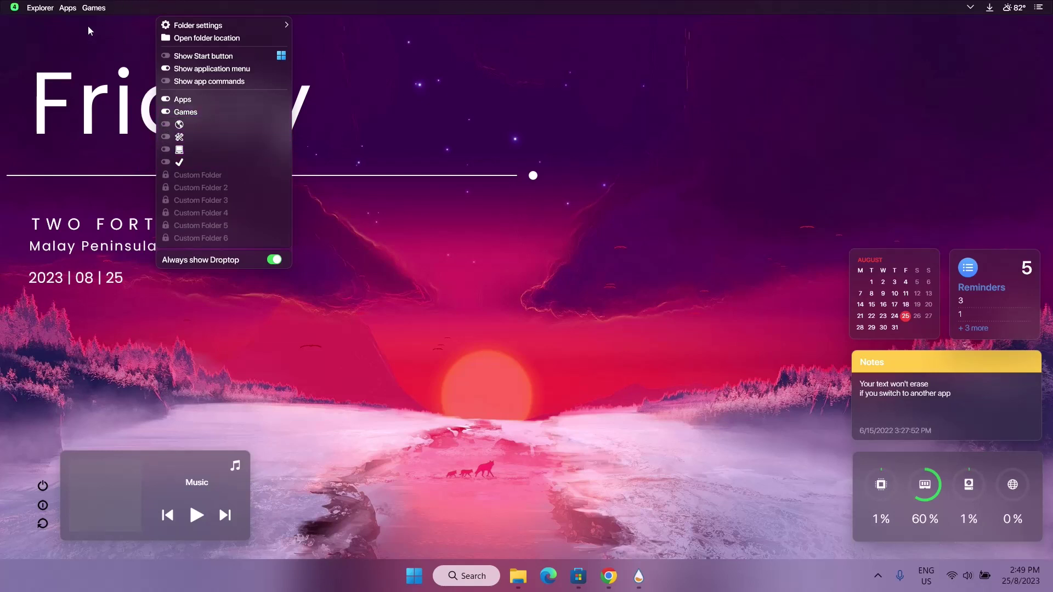
click(496, 61)
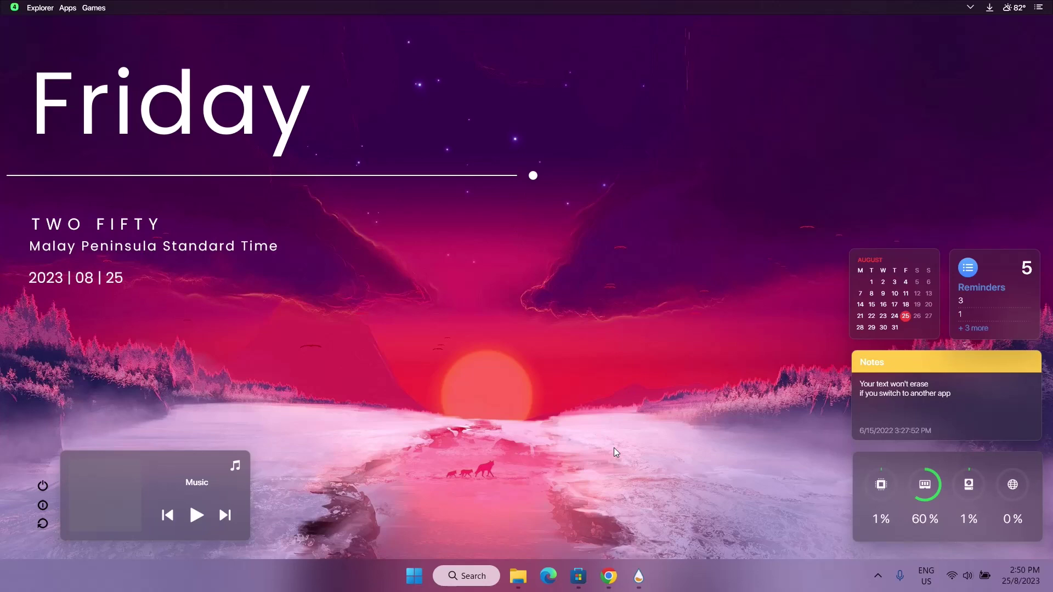
Reopen the Rainmeter manager, load Fountain of Colors.ini from the Fountain of Colors folder, and close the manager.
click(638, 580)
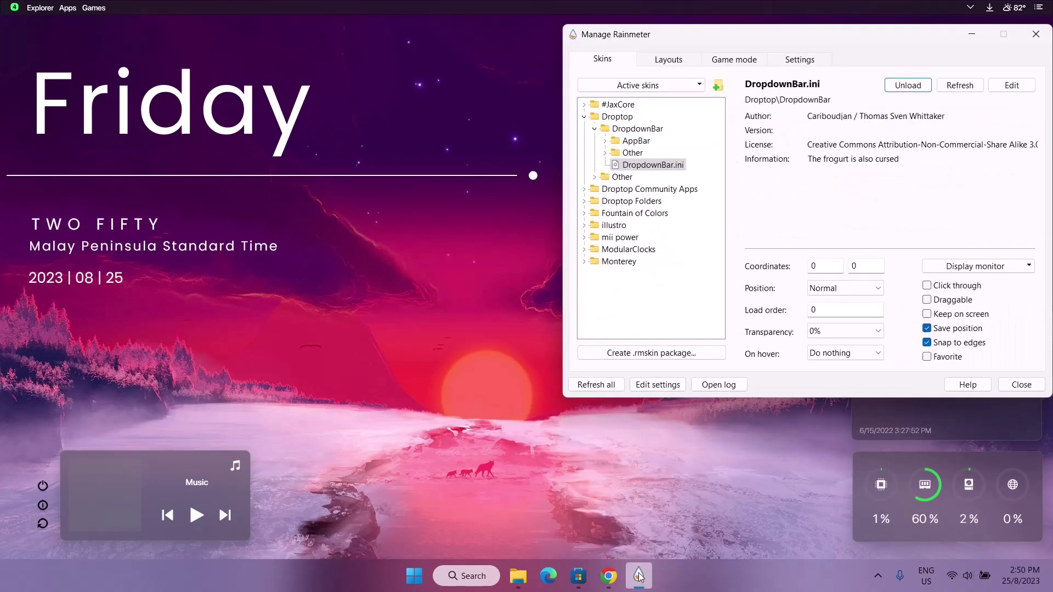
click(614, 132)
click(594, 129)
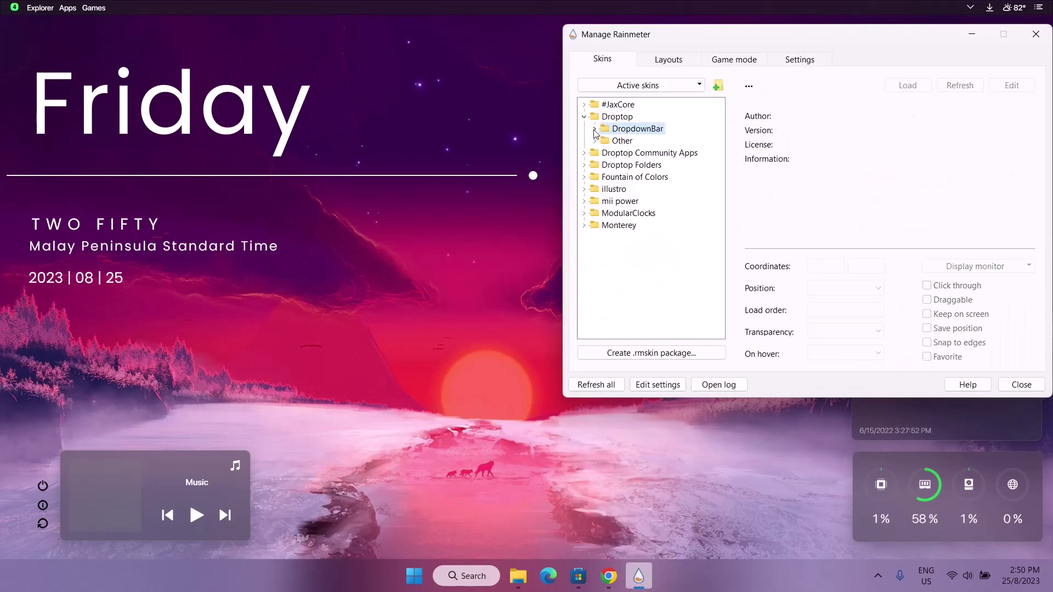
click(584, 117)
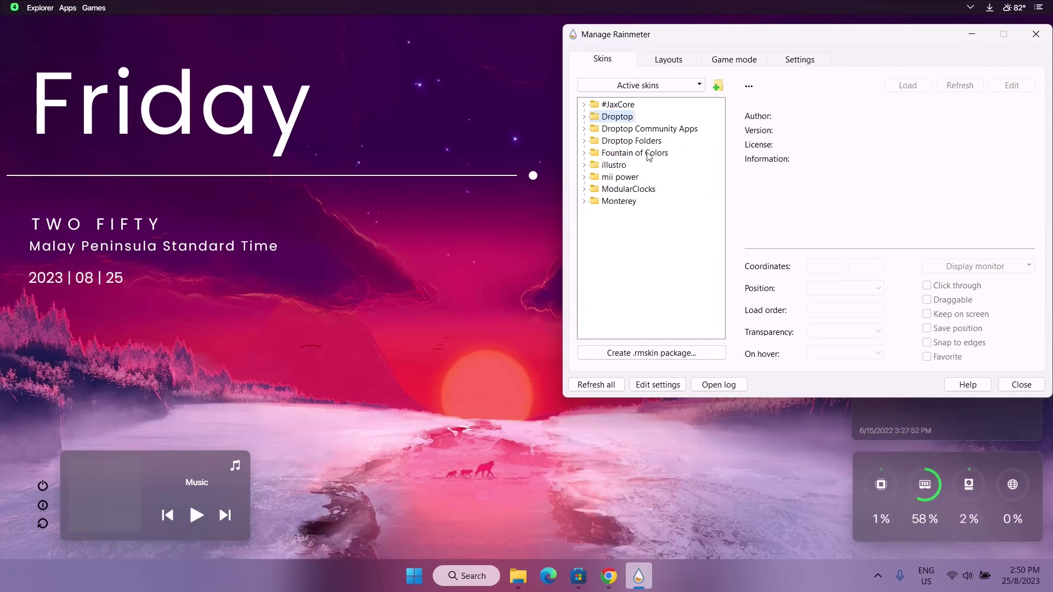
click(593, 155)
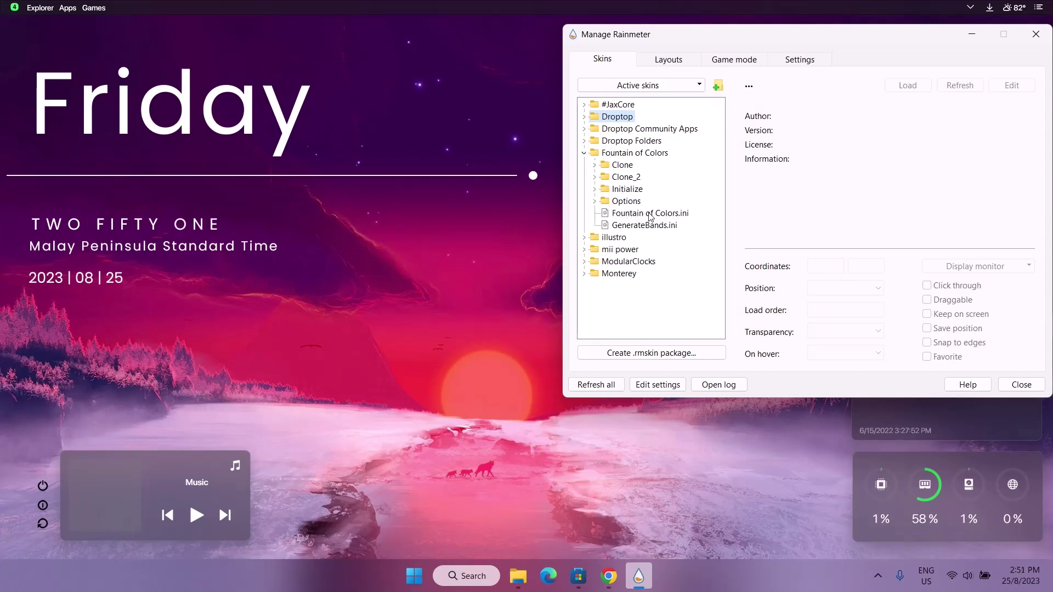
click(650, 214)
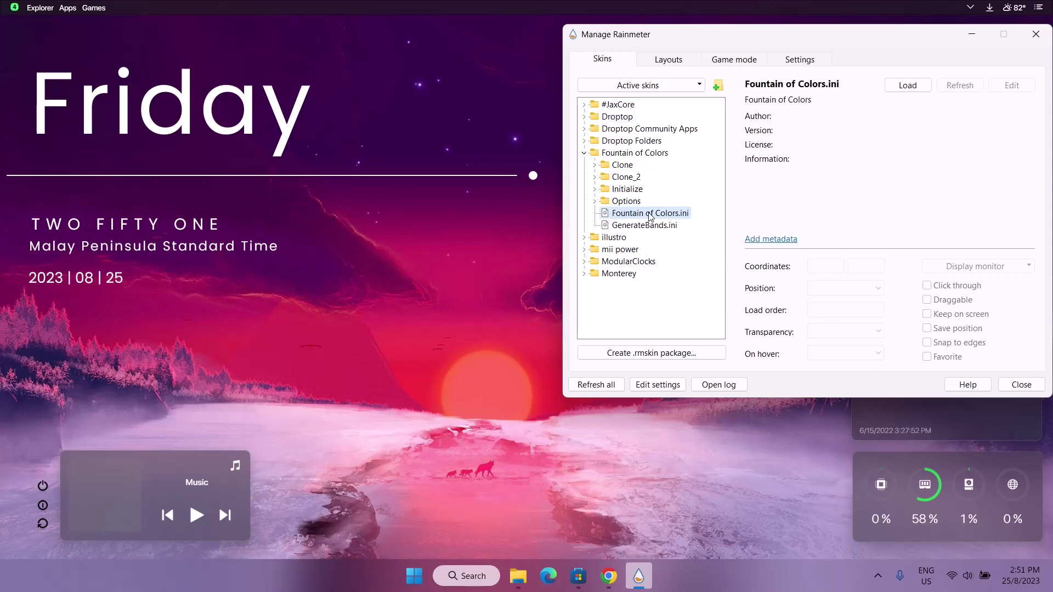
click(907, 84)
drag(956, 42, 696, 329)
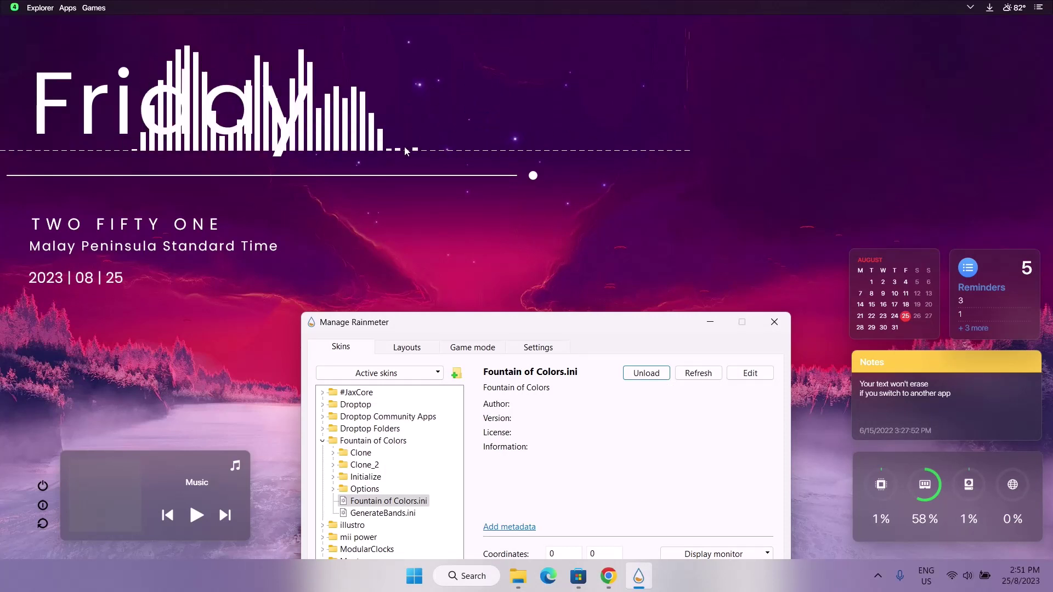
click(773, 322)
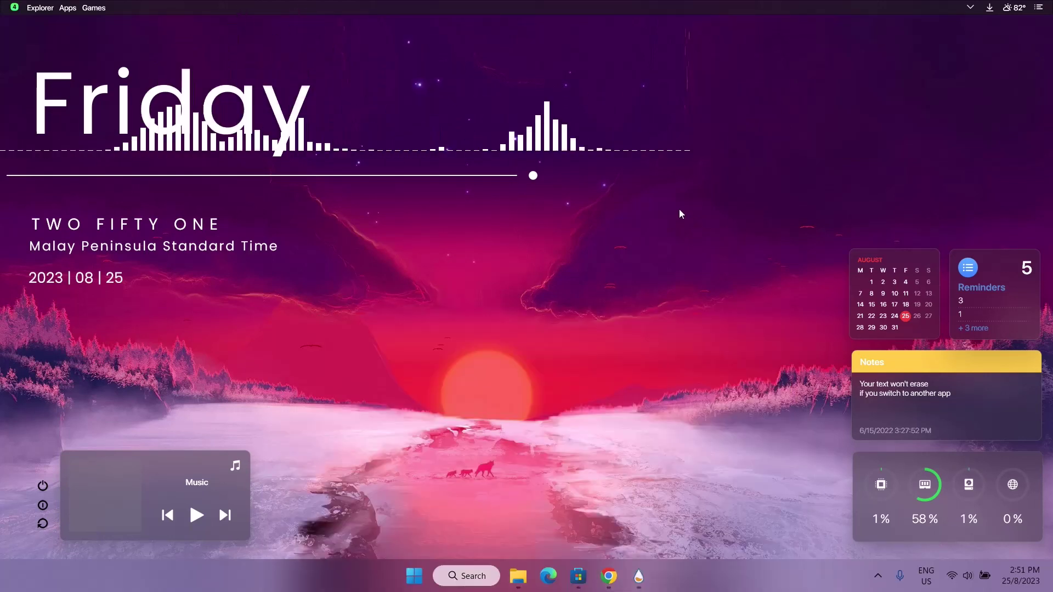
Open the Fountain of Colors settings and set the visualizer height to 151px and the rotation angle to 90°.
click(343, 145)
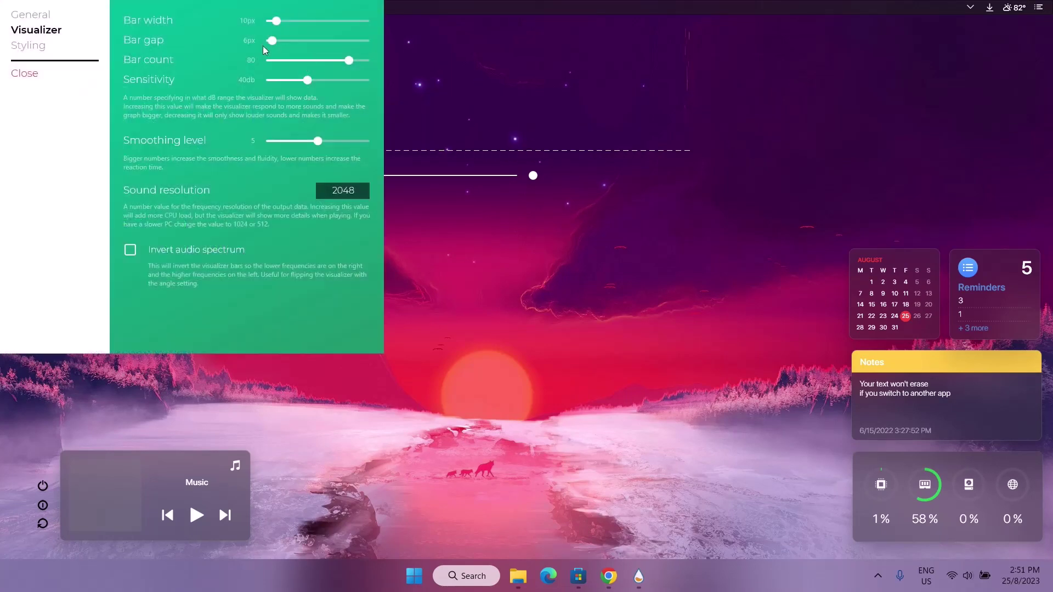
drag(202, 3, 753, 163)
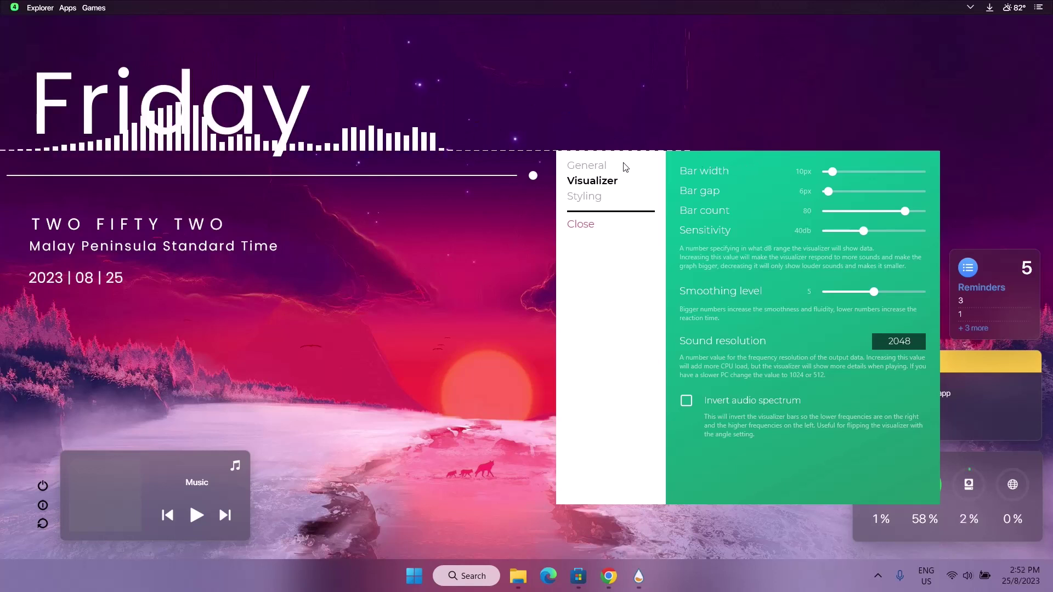
click(588, 168)
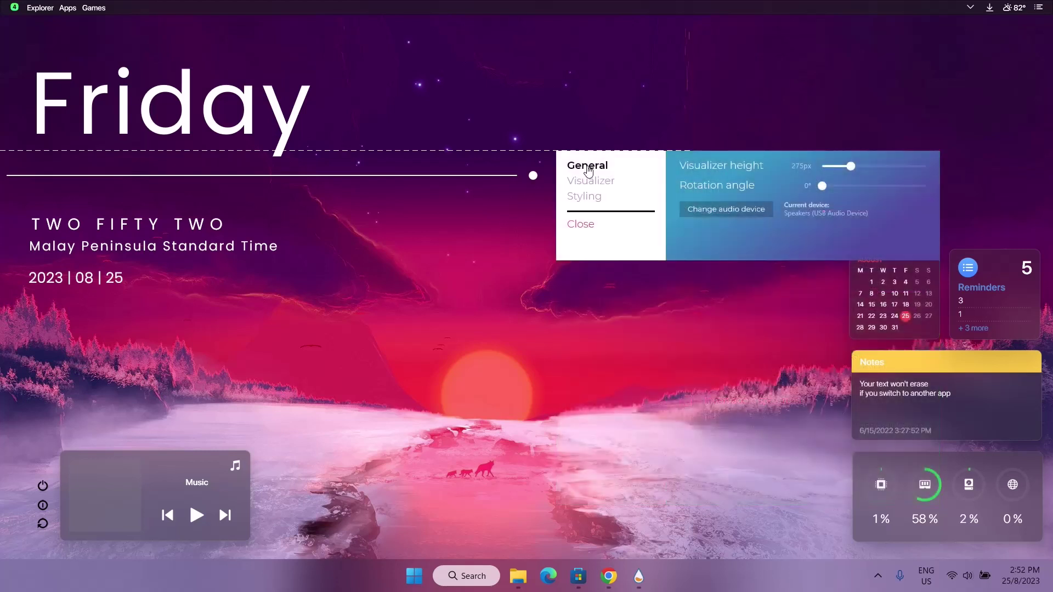
drag(577, 171, 547, 182)
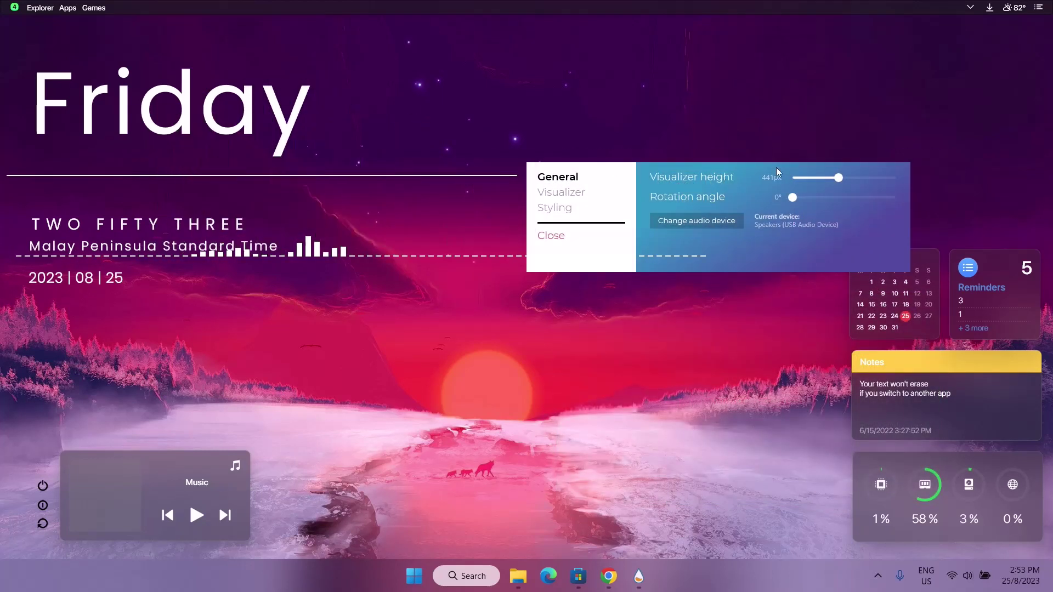
drag(839, 183, 817, 200)
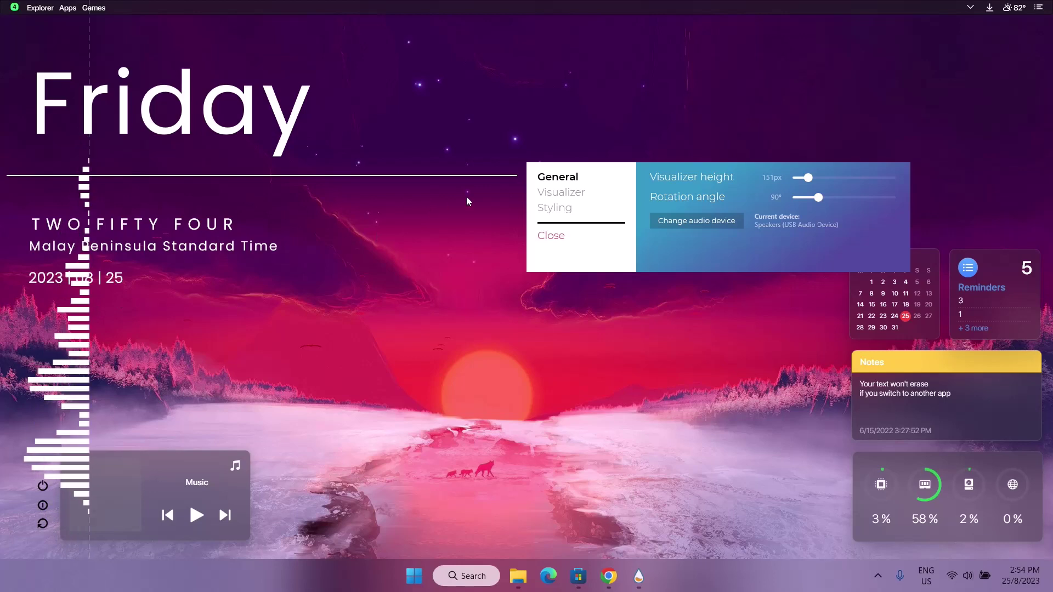
Set the visualizer's bar width and bar gap to 5px, bar count to 35, sensitivity to 55db, and smoothing level to 9.
click(560, 192)
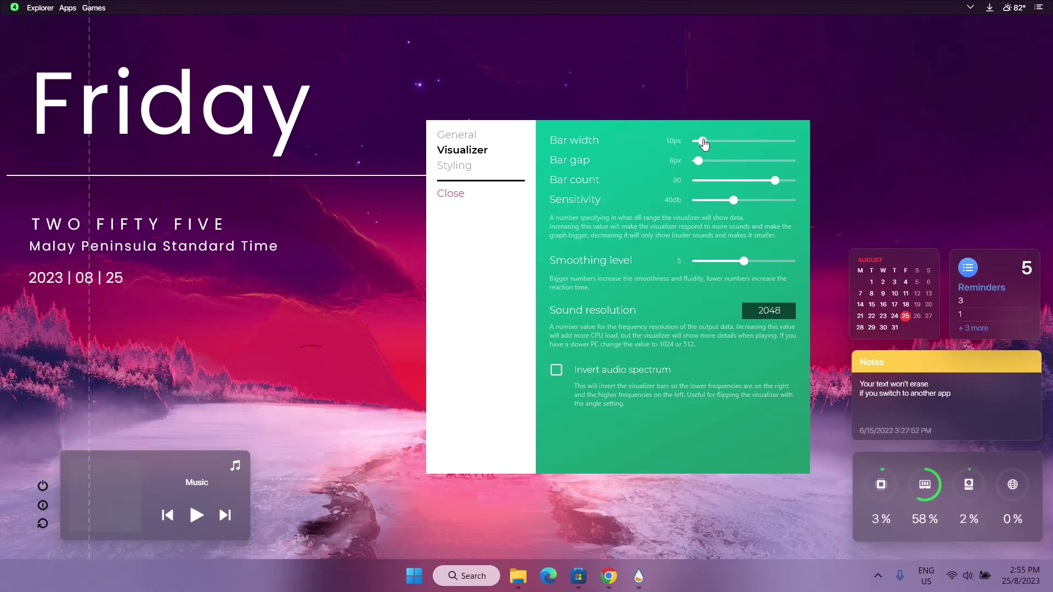
click(696, 160)
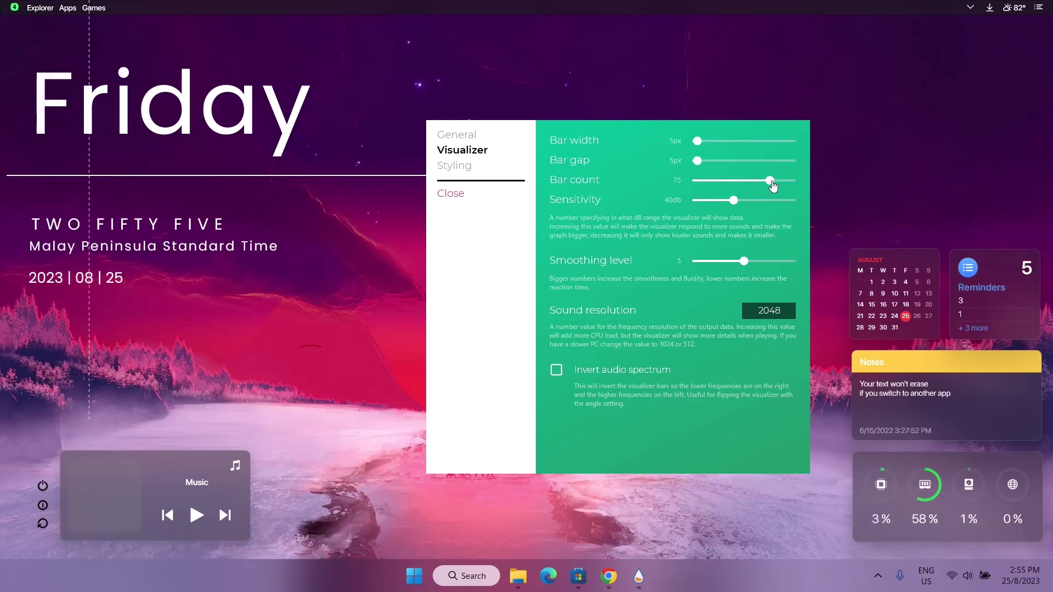
click(734, 183)
click(771, 206)
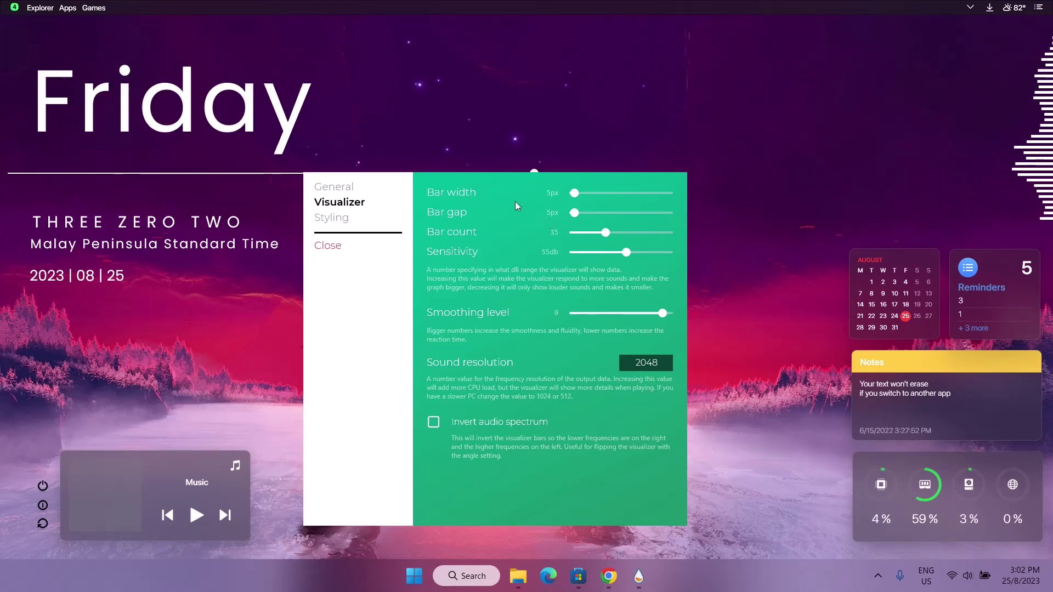
Move the settings window aside and try out alternative skin colors such as magenta and purple for the visualizer.
drag(492, 180, 656, 77)
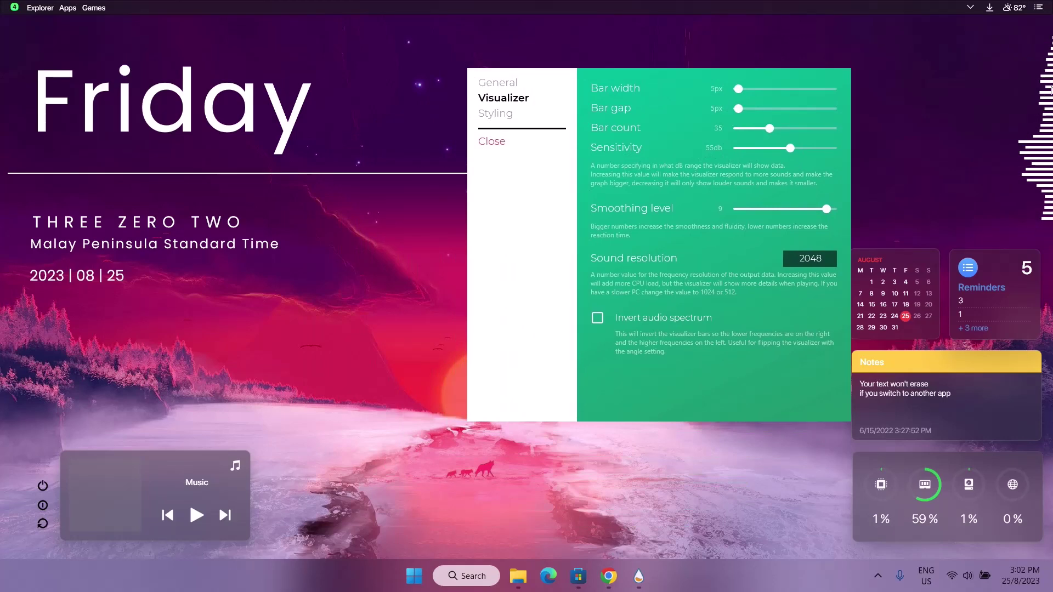
click(493, 116)
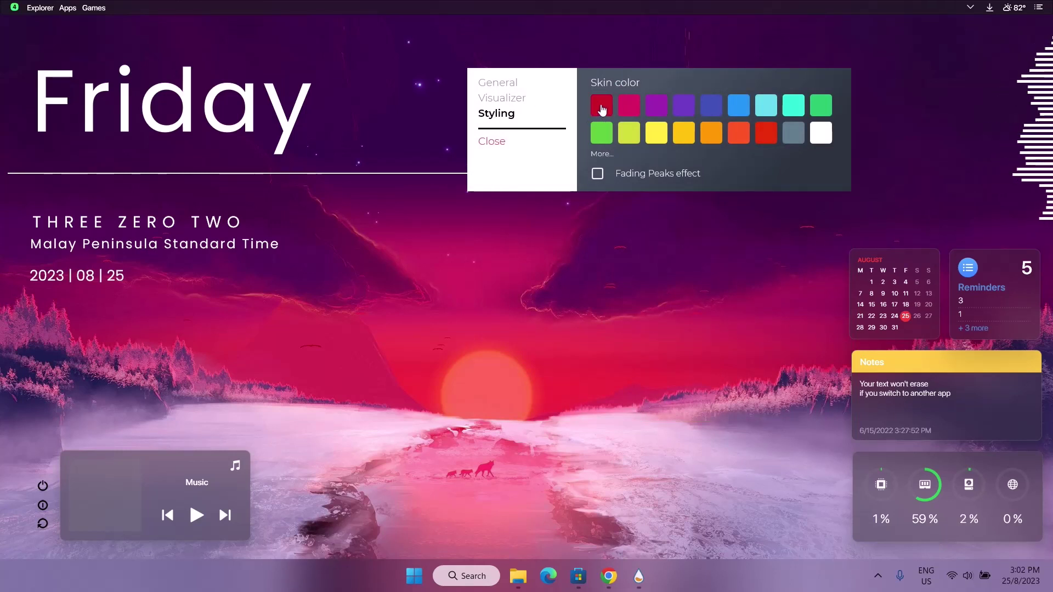
click(629, 113)
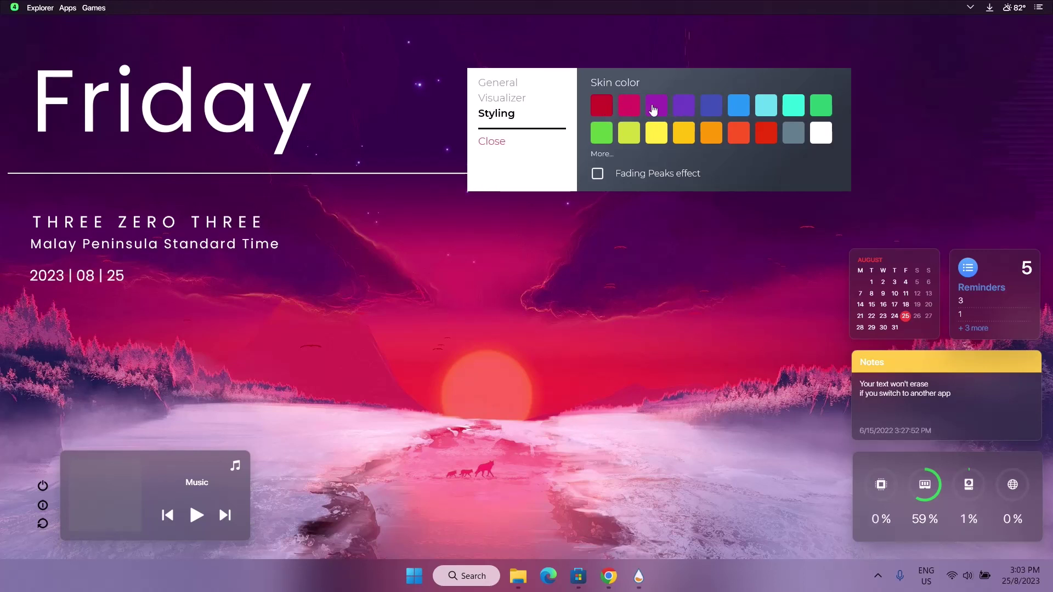
click(653, 110)
click(797, 116)
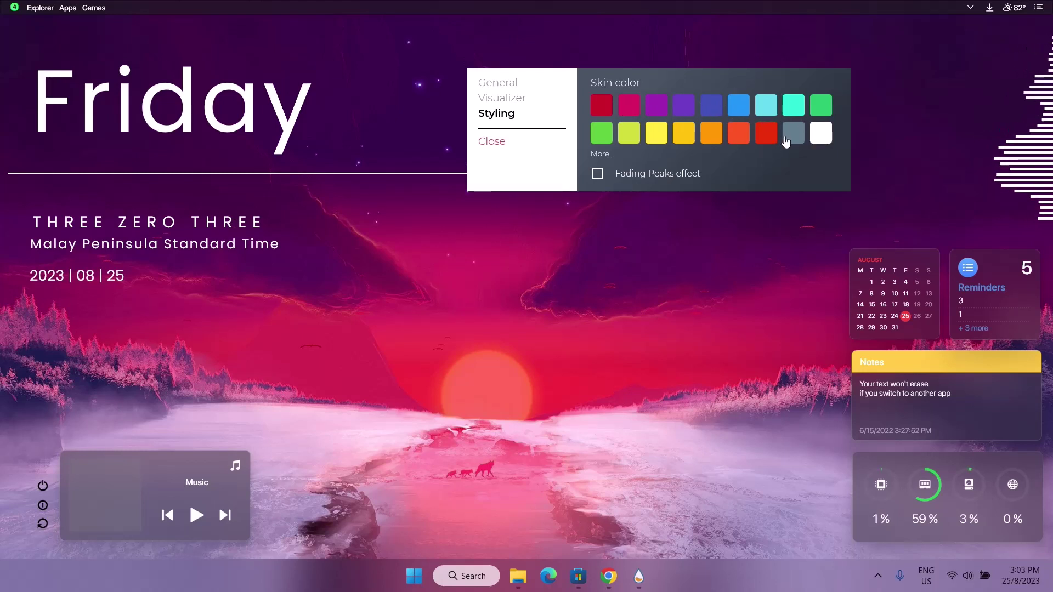
View the custom skin color picker, dismiss it without choosing a color, and close the Fountain of Colors settings.
click(599, 155)
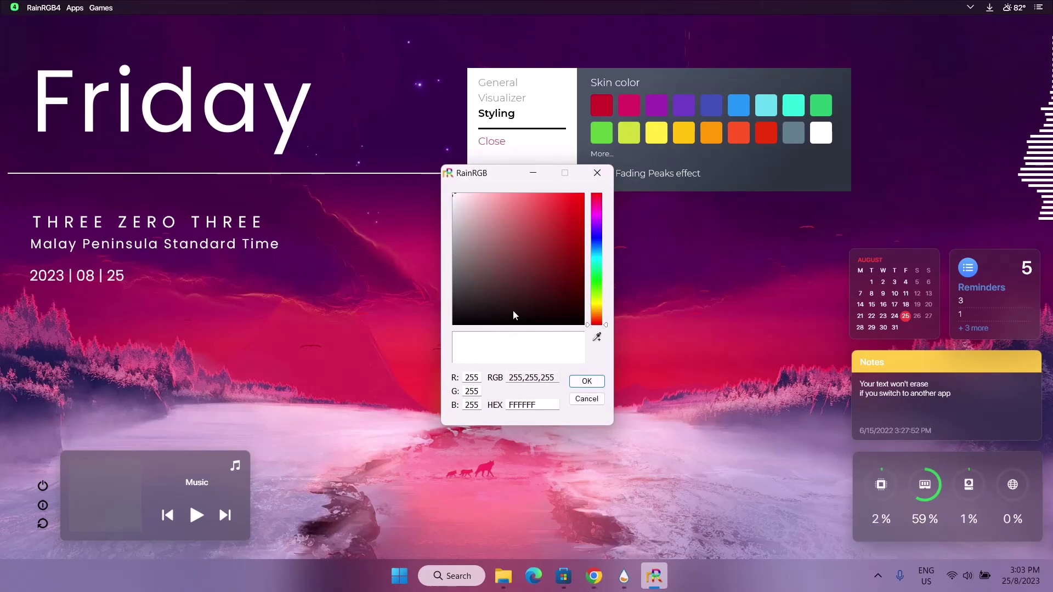
click(597, 173)
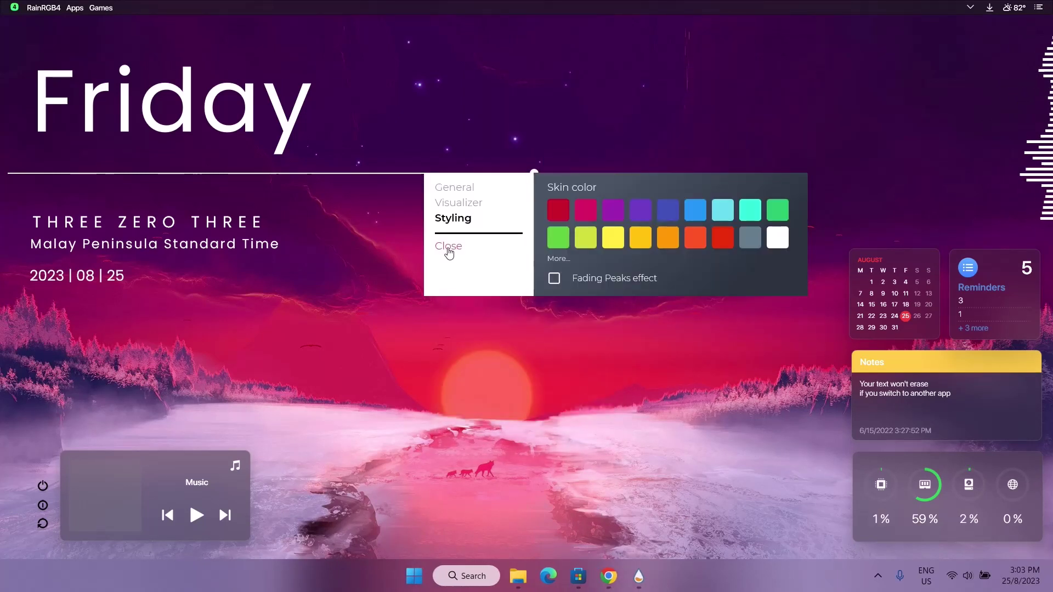
click(450, 247)
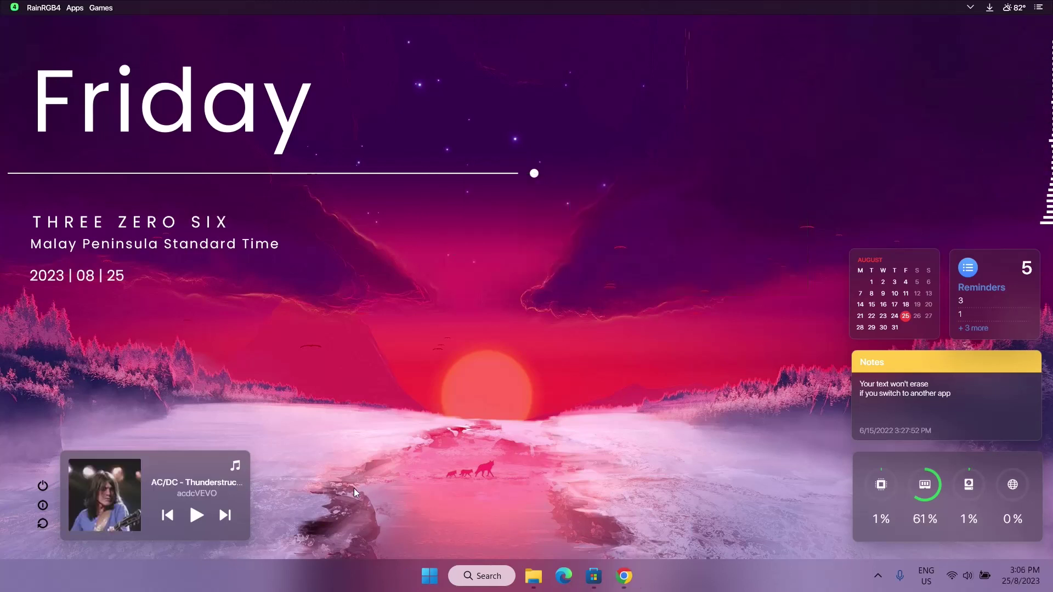